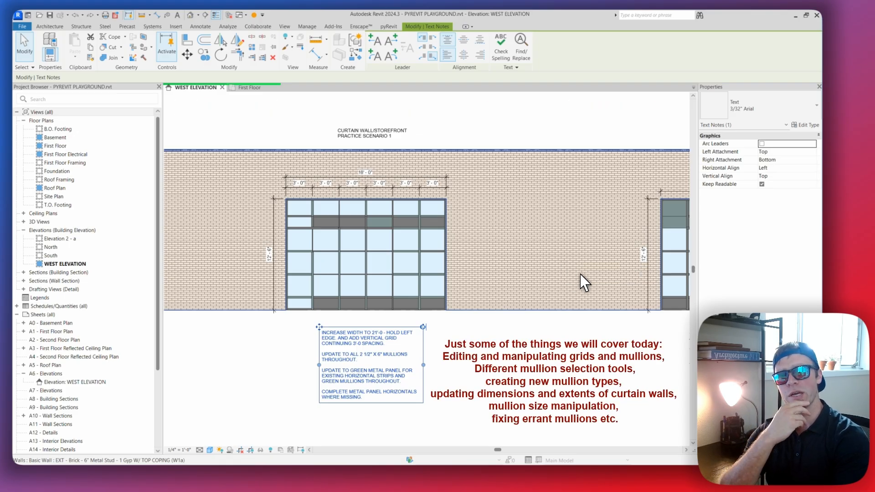
Deselect the text note and examine the practice scenario 1 curtain wall and its written requirements
{"action": "left_click", "coordinate": [573, 335]}
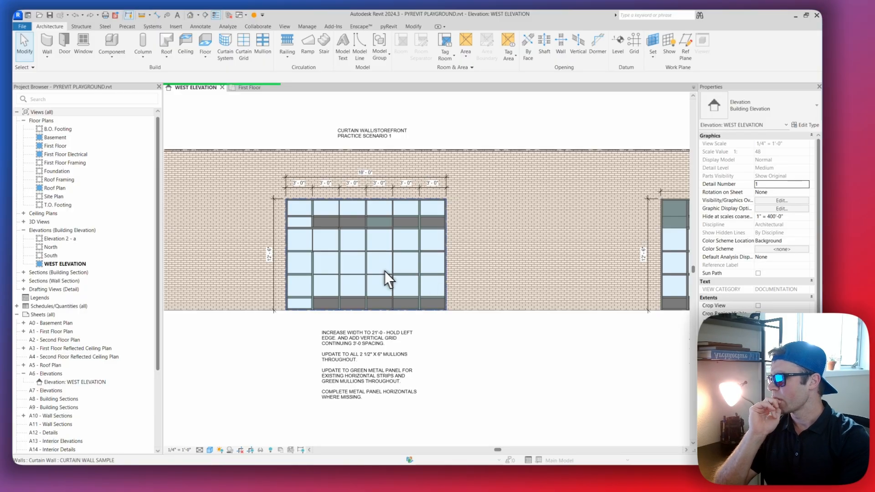
{"action": "scroll", "coordinate": [416, 267], "scroll_direction": "up", "scroll_amount": 4}
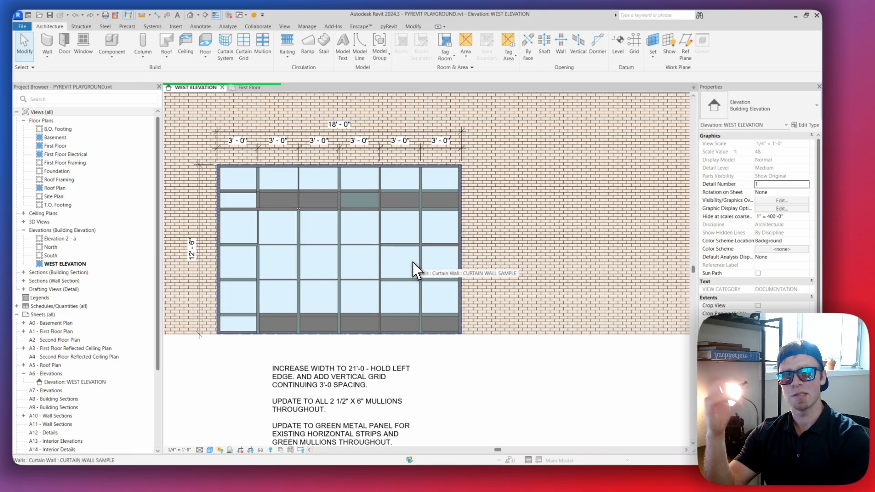
{"action": "scroll", "coordinate": [367, 258], "scroll_direction": "down", "scroll_amount": 2}
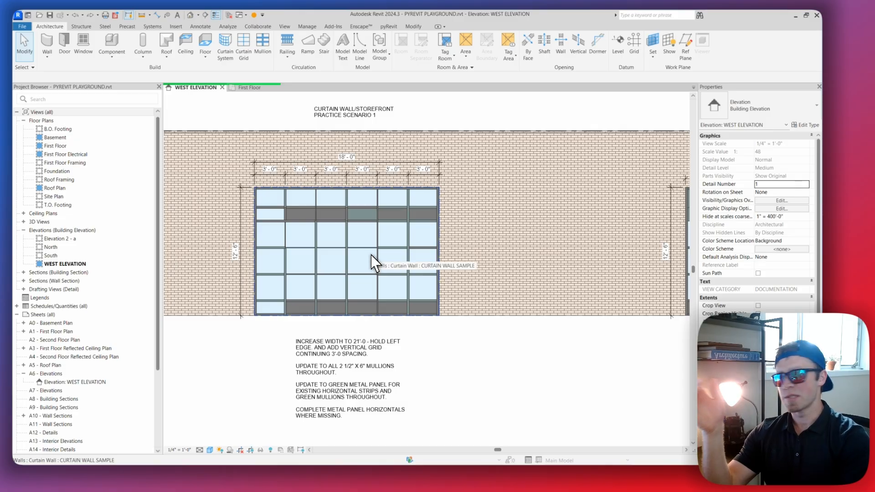
{"action": "scroll", "coordinate": [361, 262], "scroll_direction": "up", "scroll_amount": 2}
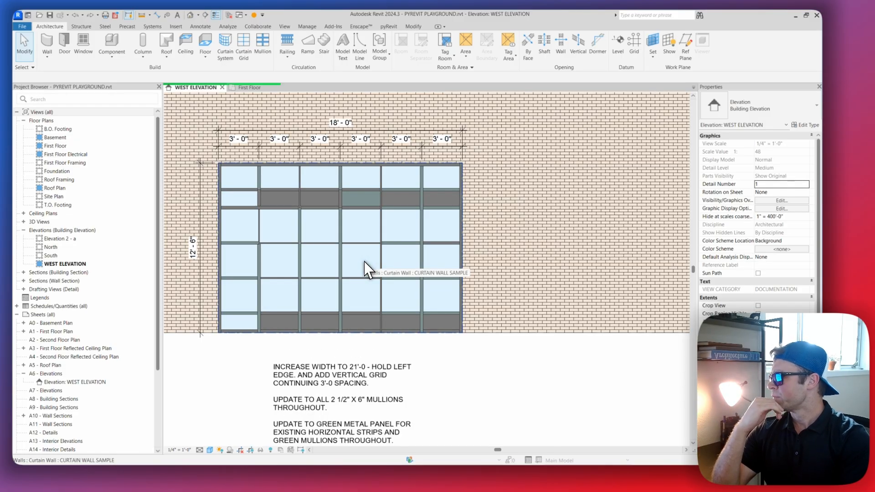
{"action": "scroll", "coordinate": [366, 258], "scroll_direction": "down", "scroll_amount": 3}
{"action": "middle_click_drag", "start_coordinate": [421, 247], "coordinate": [420, 277]}
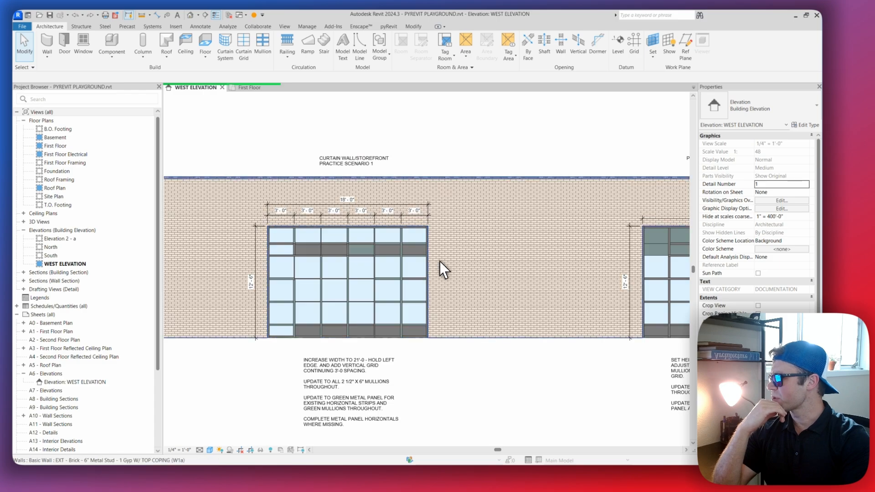
Examine the curtain walls and notes of practice scenarios 2 to 4 along the west elevation, ending back at scenario 1
{"action": "scroll", "coordinate": [356, 158], "scroll_direction": "up", "scroll_amount": 1}
{"action": "middle_click_drag", "start_coordinate": [660, 156], "coordinate": [371, 158]}
{"action": "middle_click_drag", "start_coordinate": [510, 177], "coordinate": [355, 155]}
{"action": "middle_click_drag", "start_coordinate": [625, 164], "coordinate": [353, 168]}
{"action": "middle_click_drag", "start_coordinate": [529, 164], "coordinate": [355, 158]}
{"action": "middle_click_drag", "start_coordinate": [578, 161], "coordinate": [363, 161]}
{"action": "middle_click_drag", "start_coordinate": [490, 162], "coordinate": [449, 130]}
{"action": "scroll", "coordinate": [440, 174], "scroll_direction": "down", "scroll_amount": 3}
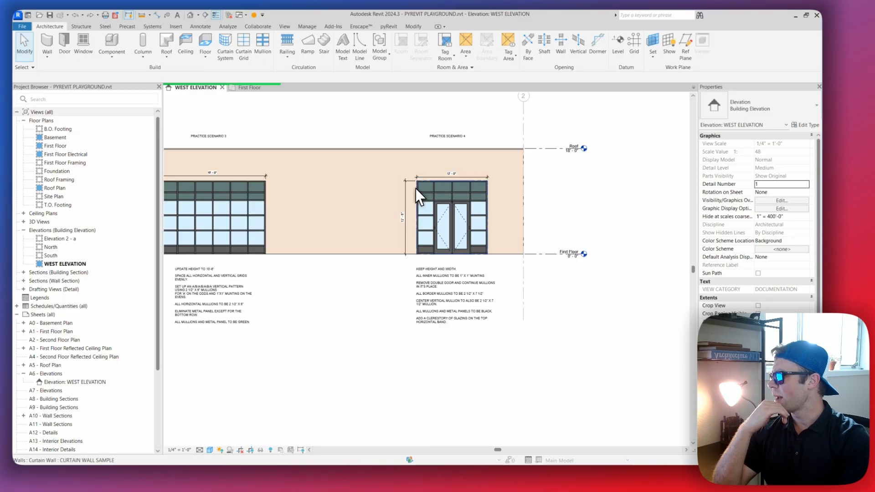
{"action": "middle_click_drag", "start_coordinate": [414, 190], "coordinate": [543, 209]}
{"action": "scroll", "coordinate": [543, 210], "scroll_direction": "down", "scroll_amount": 1}
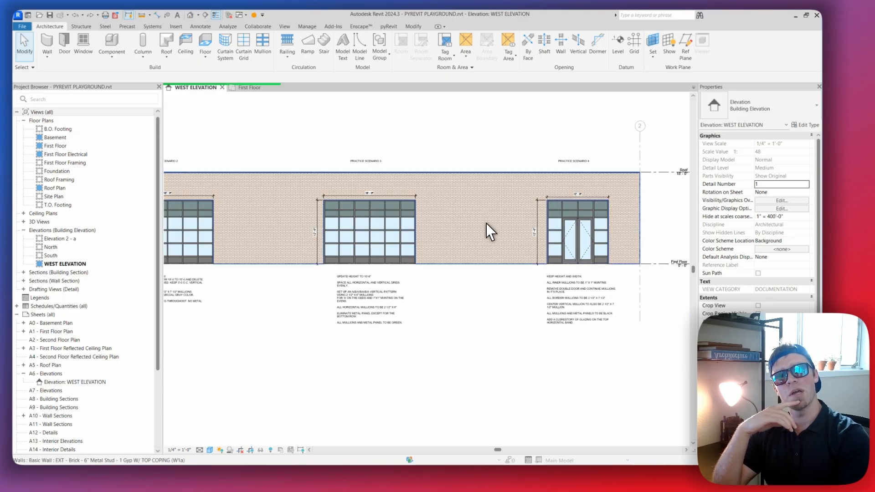
{"action": "mouse_move", "coordinate": [459, 234]}
{"action": "middle_mouse_down"}
{"action": "mouse_move", "coordinate": [349, 248]}
{"action": "mouse_move", "coordinate": [469, 260]}
{"action": "middle_mouse_up"}
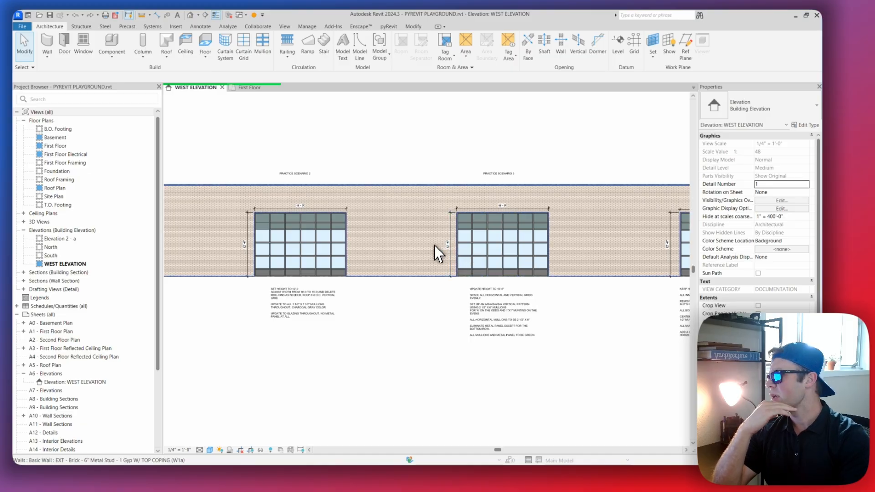
{"action": "middle_click_drag", "start_coordinate": [376, 248], "coordinate": [387, 247]}
{"action": "middle_click_drag", "start_coordinate": [332, 236], "coordinate": [460, 241]}
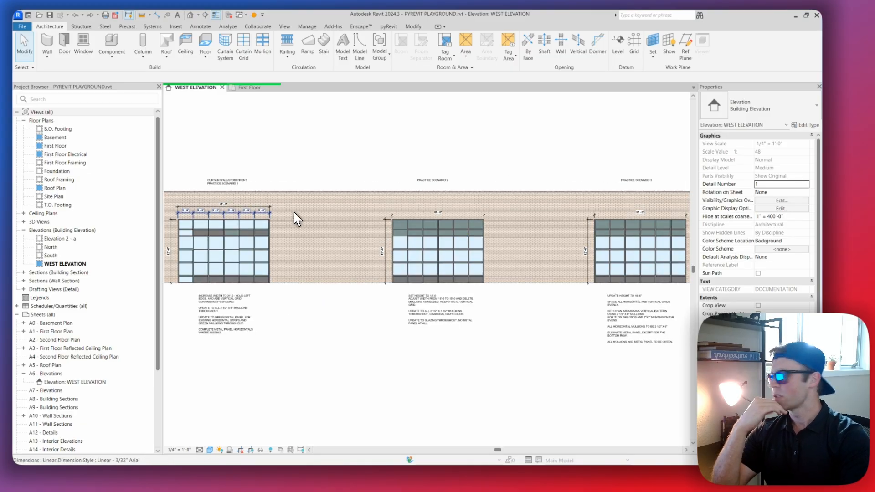
{"action": "middle_click_drag", "start_coordinate": [268, 218], "coordinate": [378, 222]}
{"action": "scroll", "coordinate": [334, 248], "scroll_direction": "up", "scroll_amount": 4}
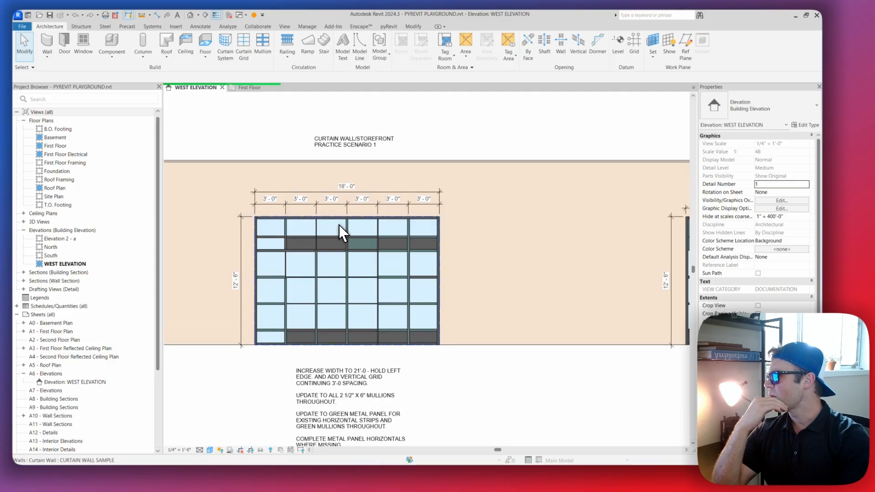
{"action": "scroll", "coordinate": [351, 212], "scroll_direction": "down", "scroll_amount": 1}
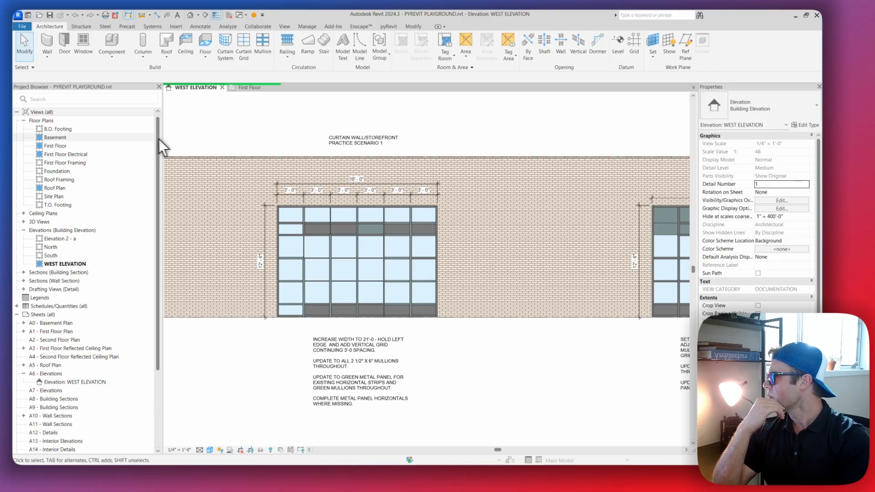
Narrow the Project Browser to widen the drawing area
{"action": "left_click_drag", "start_coordinate": [163, 146], "coordinate": [124, 151]}
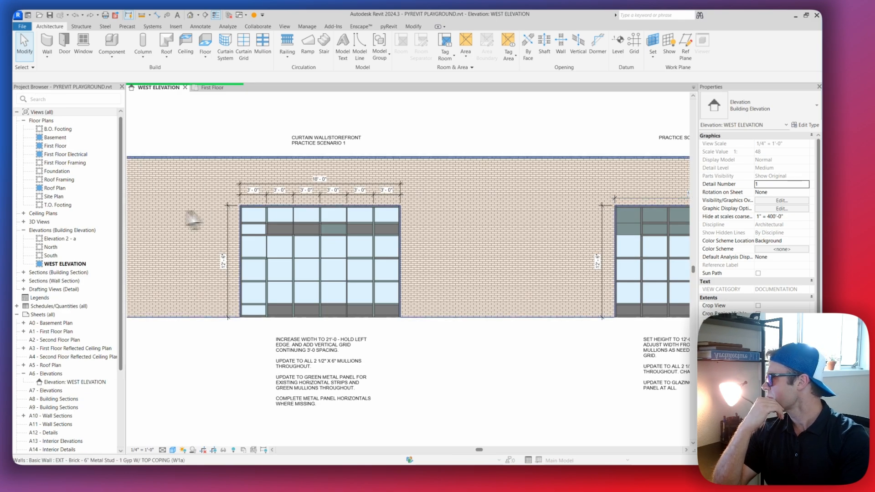
{"action": "left_click_drag", "start_coordinate": [121, 218], "coordinate": [92, 221]}
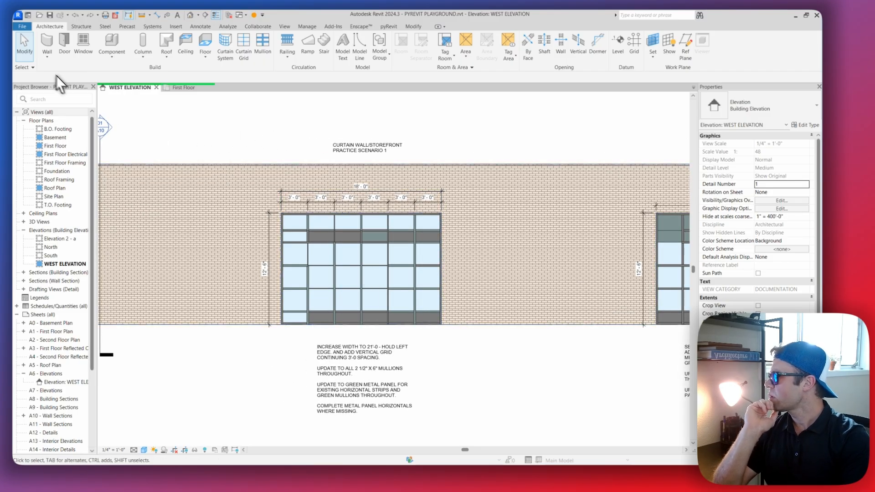
Open the selection options for review
{"action": "left_click", "coordinate": [27, 67]}
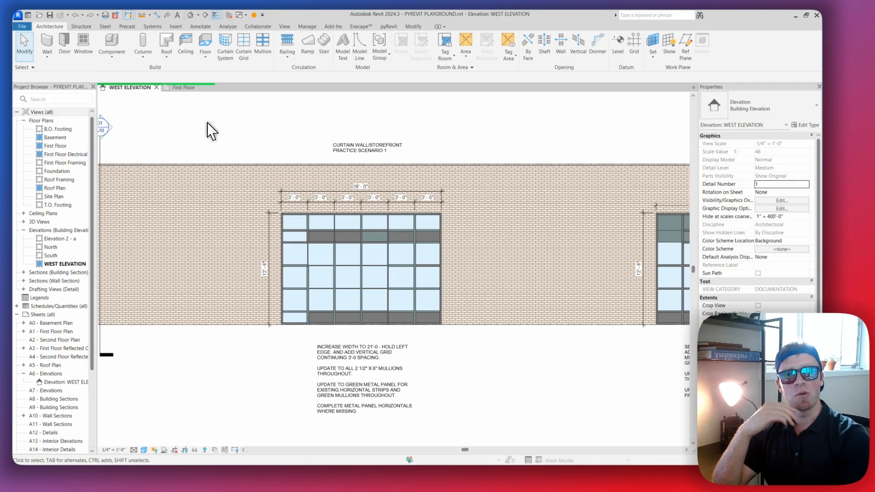
{"action": "left_click", "coordinate": [24, 67]}
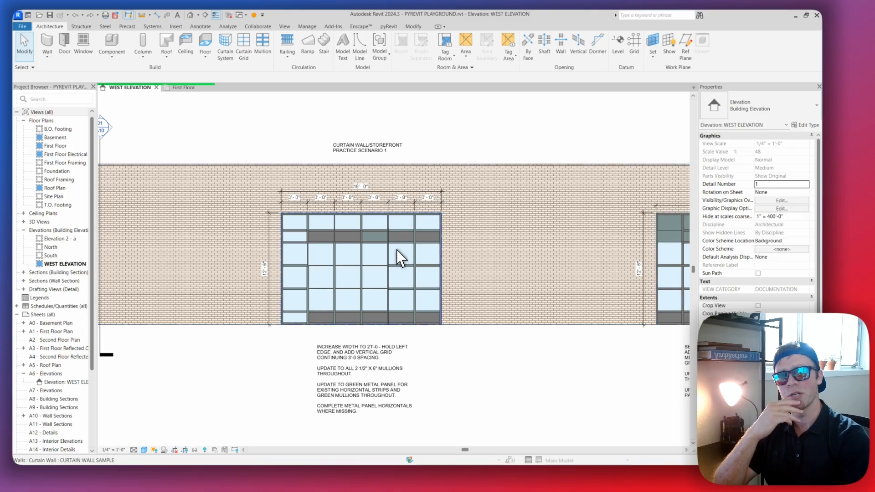
Select the practice scenario 2 curtain wall
{"action": "scroll", "coordinate": [385, 241], "scroll_direction": "up", "scroll_amount": 2}
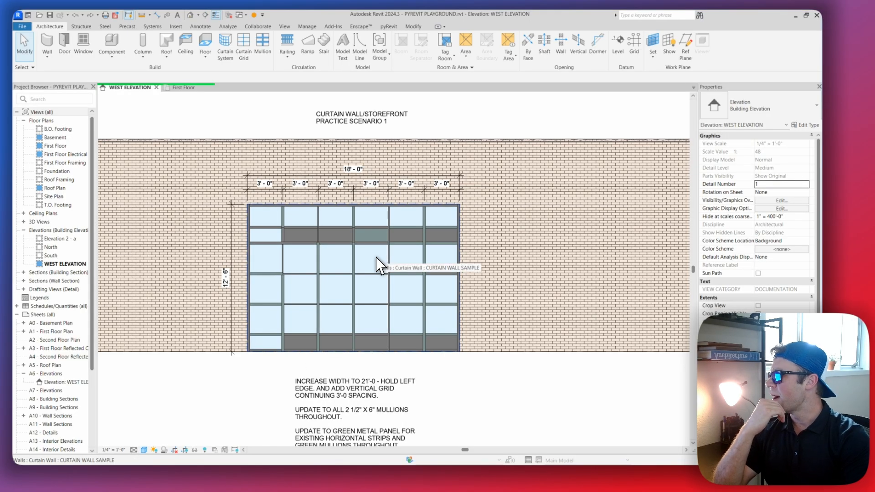
{"action": "scroll", "coordinate": [376, 261], "scroll_direction": "down", "scroll_amount": 3}
{"action": "scroll", "coordinate": [374, 263], "scroll_direction": "up", "scroll_amount": 5}
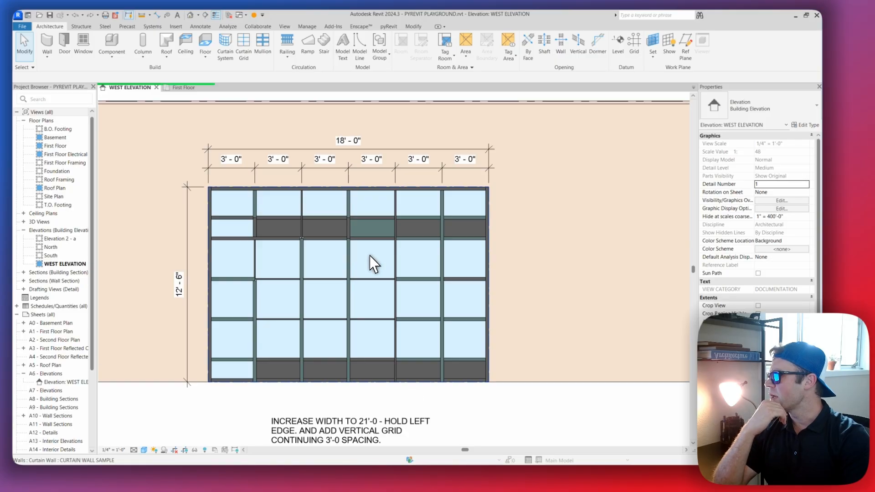
{"action": "left_click", "coordinate": [377, 259]}
{"action": "middle_click_drag", "start_coordinate": [428, 253], "coordinate": [401, 248]}
{"action": "scroll", "coordinate": [401, 247], "scroll_direction": "down", "scroll_amount": 5}
{"action": "scroll", "coordinate": [399, 247], "scroll_direction": "up", "scroll_amount": 4}
{"action": "middle_click_drag", "start_coordinate": [534, 258], "coordinate": [139, 231]}
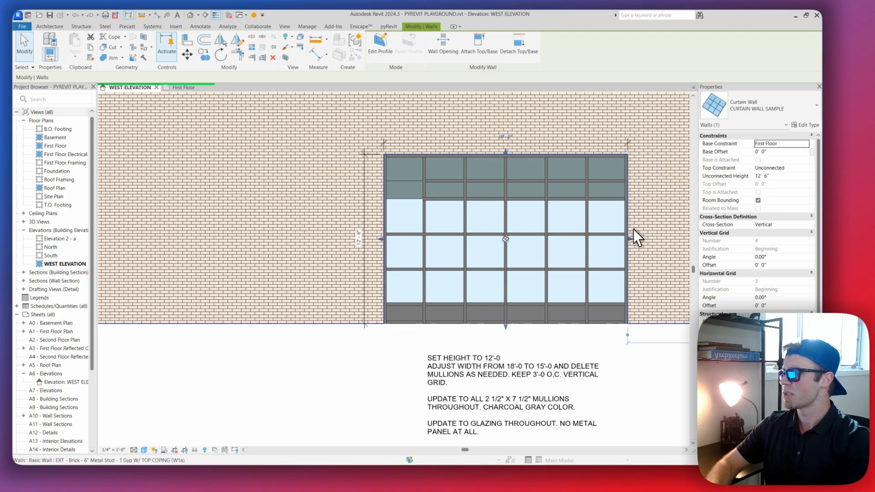
Cycle through the selectable elements at the right edge of the practice scenario 2 curtain wall
{"action": "scroll", "coordinate": [629, 234], "scroll_direction": "up", "scroll_amount": 2}
{"action": "middle_click_drag", "start_coordinate": [627, 228], "coordinate": [604, 225]}
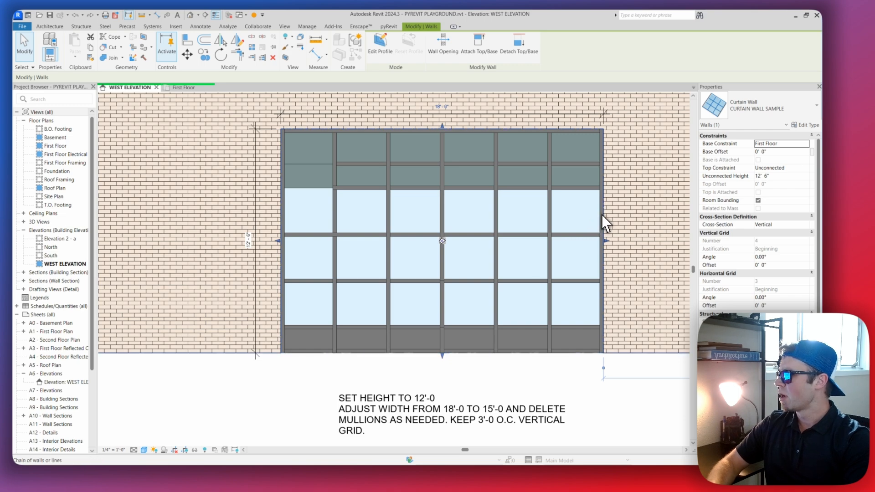
{"action": "key", "text": "Tab"}
{"action": "key", "text": "Tab"}
{"action": "key", "text": "Tab"}
{"action": "key", "text": "Tab"}
{"action": "key", "text": "Tab"}
{"action": "key", "text": "Tab"}
{"action": "key", "text": "Tab"}
{"action": "key", "text": "Tab"}
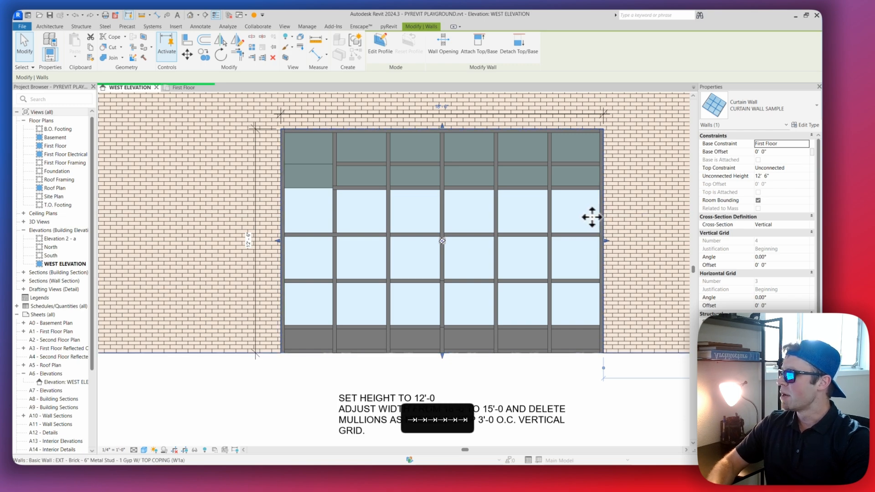
Select the practice scenario 1 curtain wall in place of the scenario 2 wall
{"action": "scroll", "coordinate": [544, 214], "scroll_direction": "down", "scroll_amount": 2}
{"action": "middle_click_drag", "start_coordinate": [542, 210], "coordinate": [535, 210]}
{"action": "middle_click_drag", "start_coordinate": [421, 199], "coordinate": [411, 199]}
{"action": "middle_click_drag", "start_coordinate": [480, 215], "coordinate": [467, 214]}
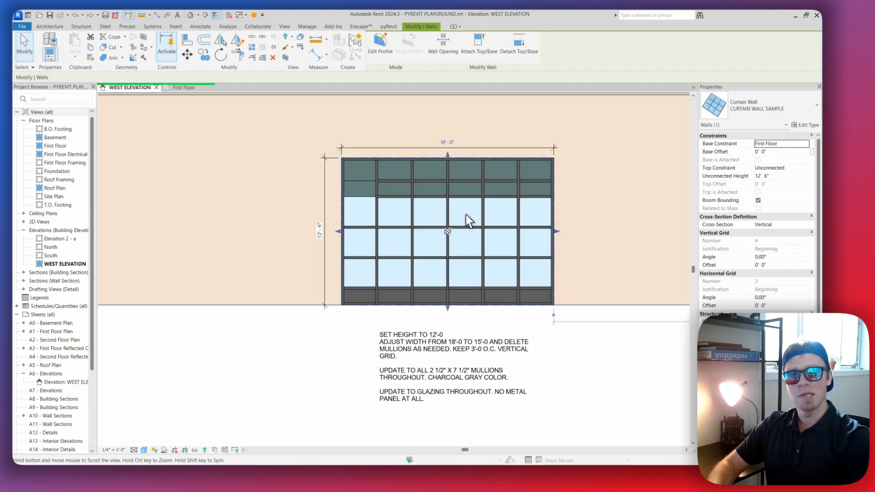
{"action": "scroll", "coordinate": [467, 215], "scroll_direction": "up", "scroll_amount": 1}
{"action": "scroll", "coordinate": [474, 213], "scroll_direction": "down", "scroll_amount": 3}
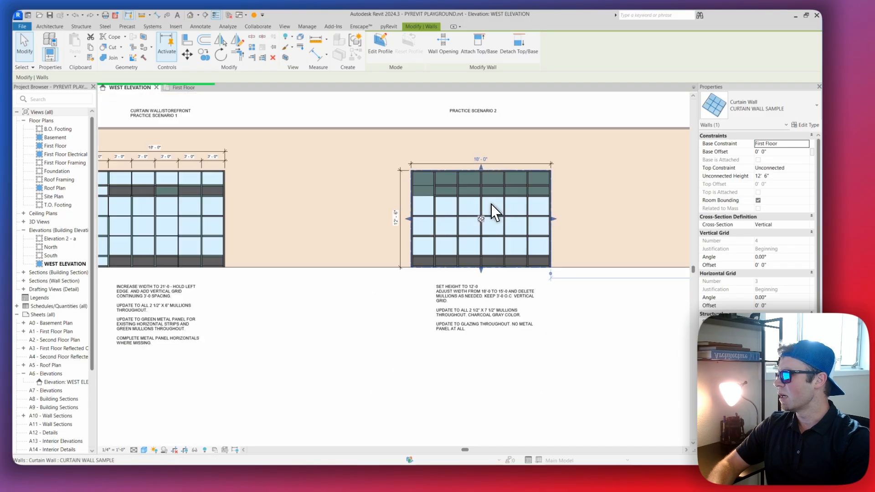
{"action": "scroll", "coordinate": [278, 210], "scroll_direction": "up", "scroll_amount": 3}
{"action": "left_click", "coordinate": [289, 209]}
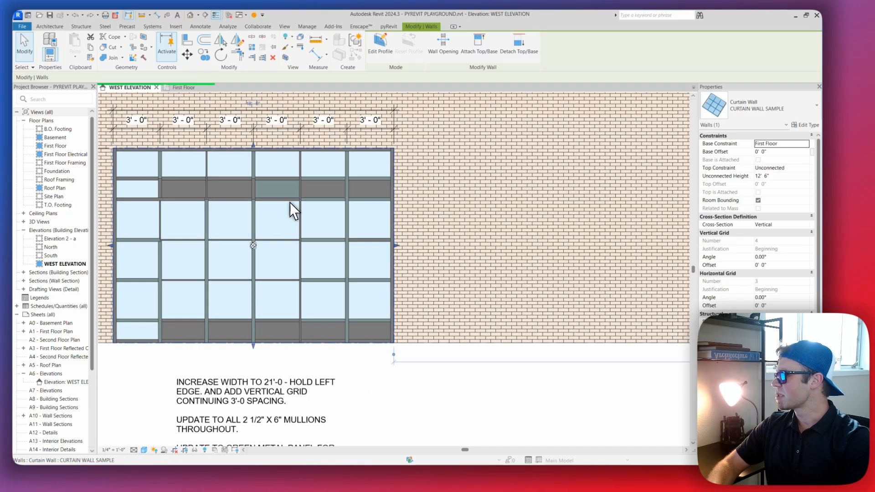
{"action": "middle_click_drag", "start_coordinate": [289, 209], "coordinate": [357, 207]}
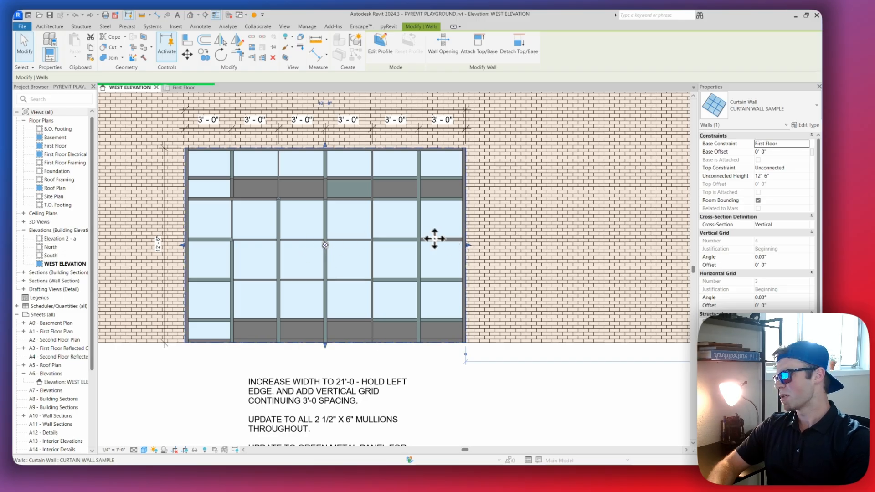
{"action": "middle_click_drag", "start_coordinate": [397, 225], "coordinate": [400, 224]}
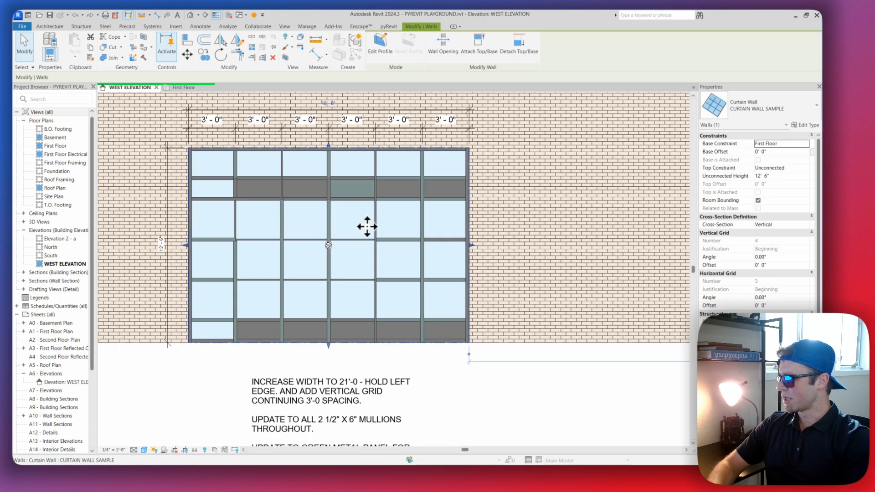
{"action": "middle_click_drag", "start_coordinate": [364, 228], "coordinate": [362, 218]}
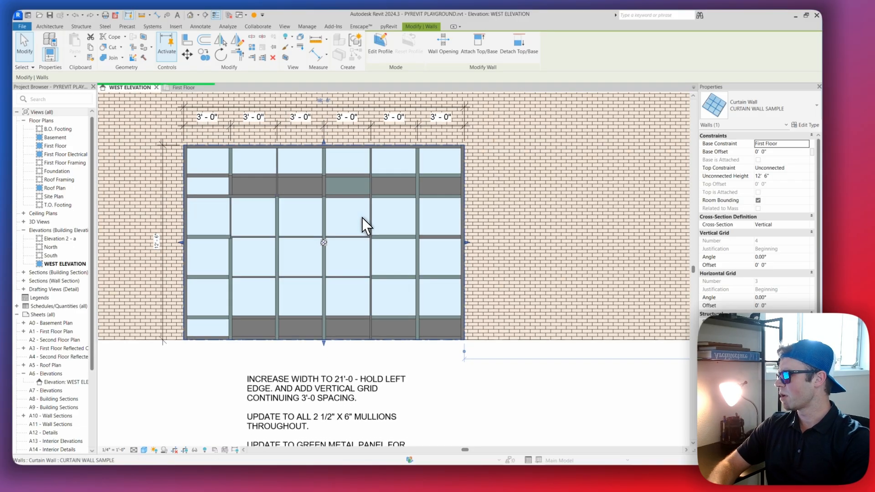
{"action": "scroll", "coordinate": [363, 218], "scroll_direction": "down", "scroll_amount": 3}
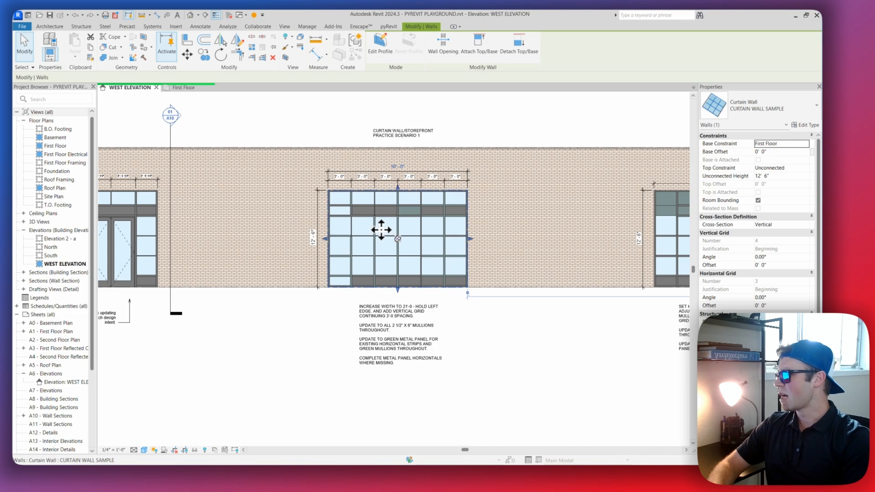
{"action": "scroll", "coordinate": [375, 229], "scroll_direction": "up", "scroll_amount": 2}
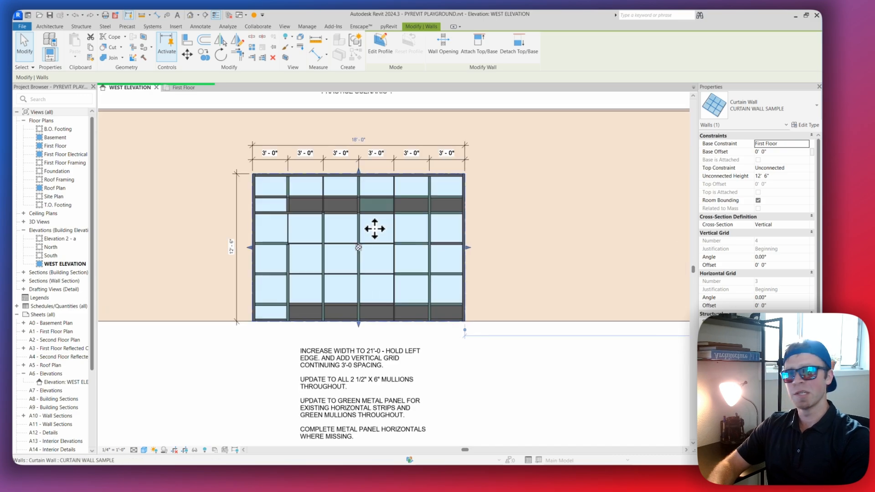
{"action": "mouse_move", "coordinate": [378, 227]}
{"action": "middle_mouse_down"}
{"action": "mouse_move", "coordinate": [363, 220]}
{"action": "mouse_move", "coordinate": [369, 230]}
{"action": "middle_mouse_up"}
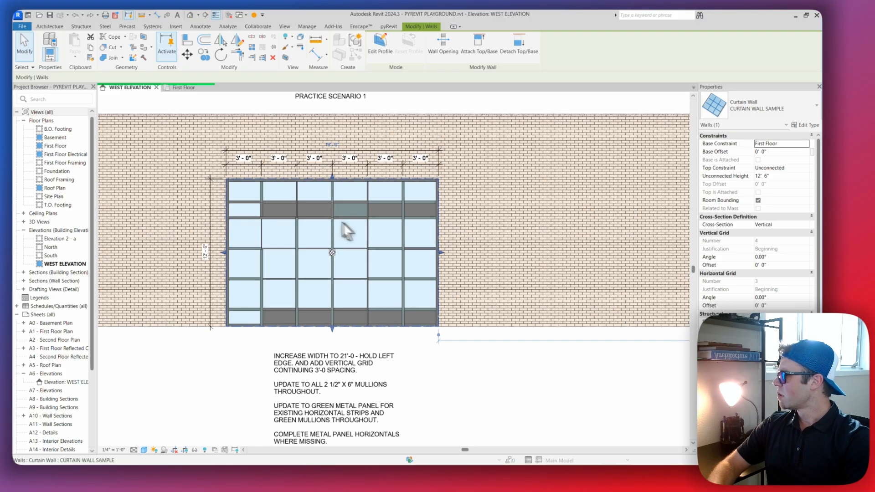
Open the selection options again and deselect the practice scenario 1 curtain wall
{"action": "left_click", "coordinate": [29, 67]}
{"action": "left_click", "coordinate": [215, 101]}
{"action": "middle_click_drag", "start_coordinate": [351, 234], "coordinate": [359, 240]}
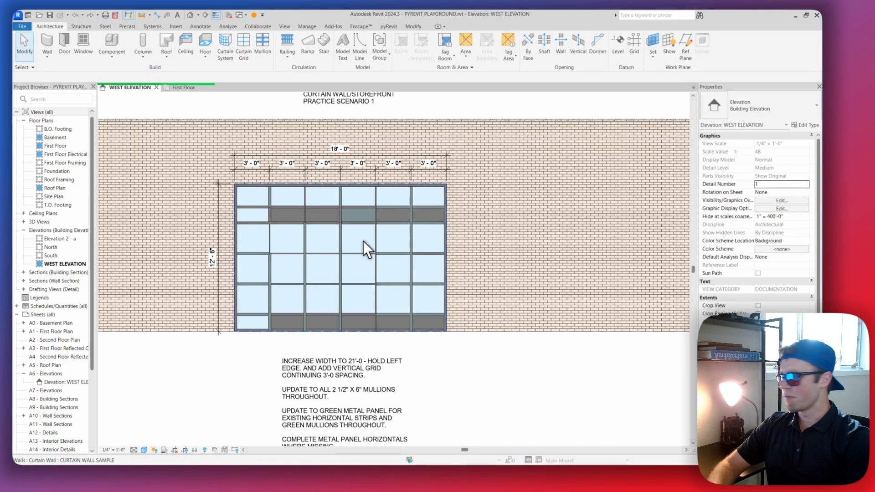
{"action": "middle_click_drag", "start_coordinate": [402, 271], "coordinate": [401, 266]}
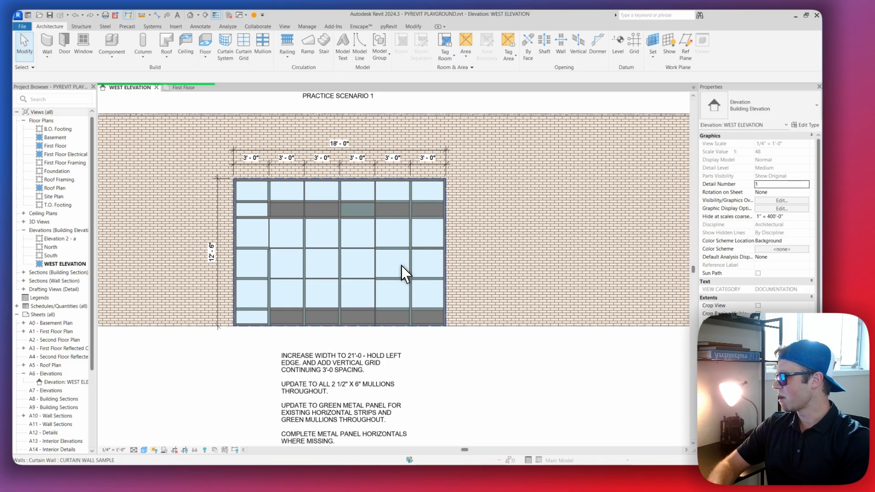
{"action": "scroll", "coordinate": [398, 266], "scroll_direction": "down", "scroll_amount": 1}
{"action": "scroll", "coordinate": [392, 265], "scroll_direction": "up", "scroll_amount": 2}
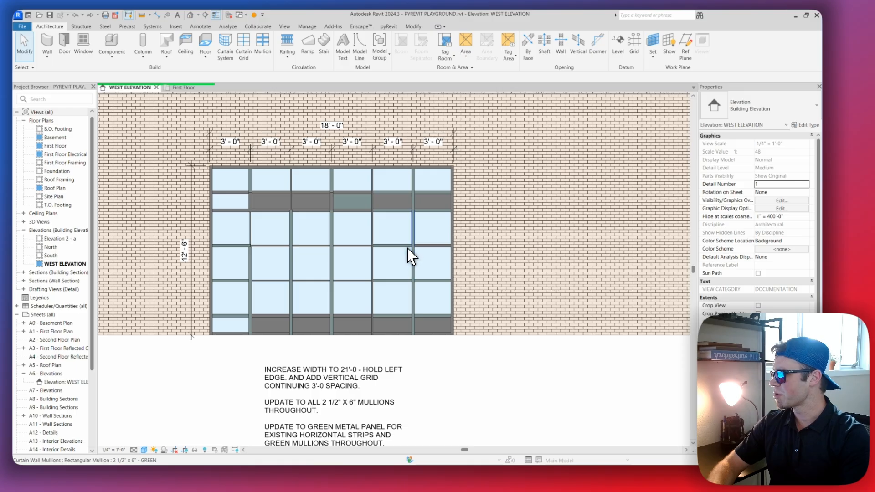
Cycle the highlight from the green horizontal mullion at mid-height to its curtain wall grid line in scenario 1
{"action": "scroll", "coordinate": [408, 254], "scroll_direction": "up", "scroll_amount": 2}
{"action": "key", "text": "Tab"}
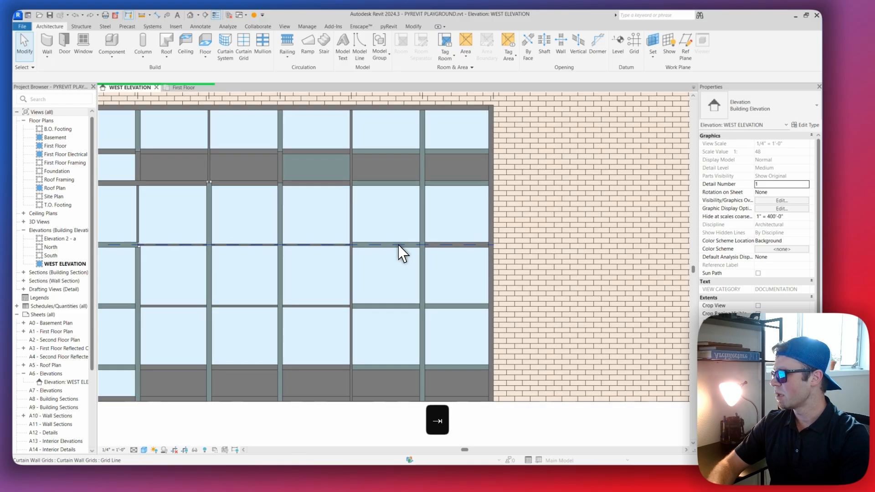
{"action": "scroll", "coordinate": [399, 245], "scroll_direction": "up", "scroll_amount": 2}
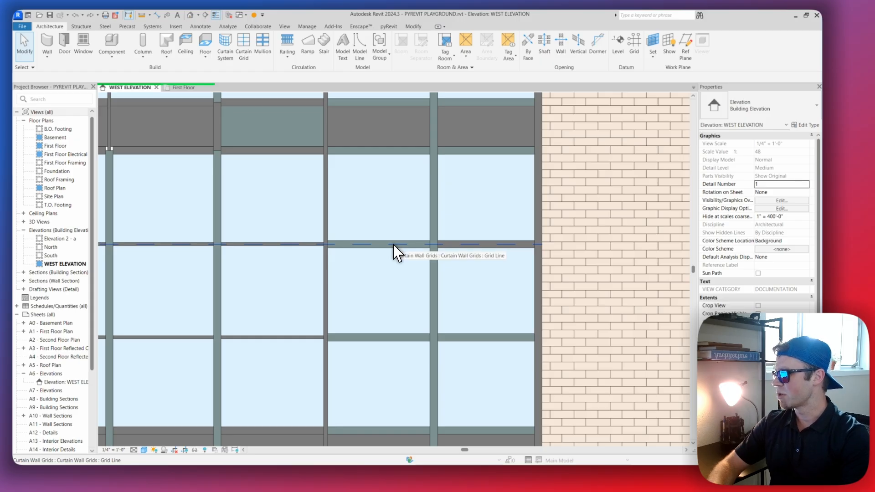
{"action": "scroll", "coordinate": [397, 254], "scroll_direction": "down", "scroll_amount": 5}
{"action": "scroll", "coordinate": [397, 254], "scroll_direction": "up", "scroll_amount": 3}
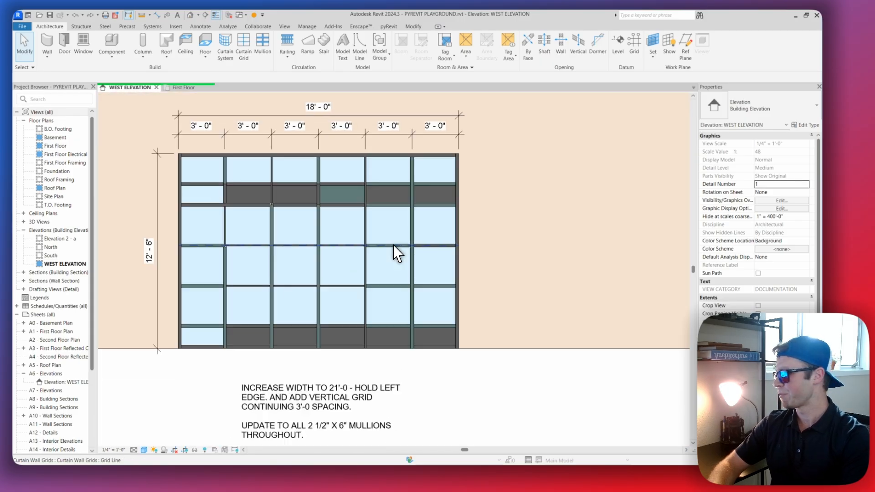
Examine the mullions and panels of the practice scenario 1 curtain wall in the west elevation
{"action": "scroll", "coordinate": [414, 252], "scroll_direction": "down", "scroll_amount": 4}
{"action": "scroll", "coordinate": [346, 225], "scroll_direction": "up", "scroll_amount": 5}
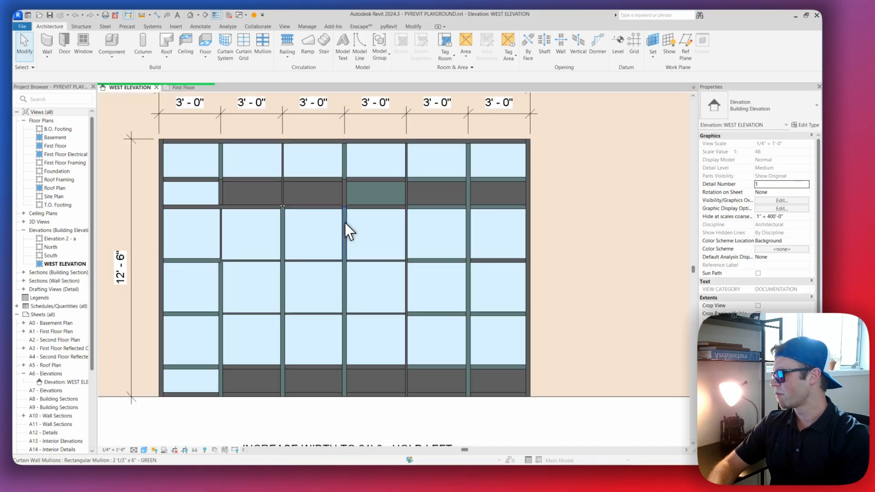
{"action": "scroll", "coordinate": [377, 244], "scroll_direction": "down", "scroll_amount": 5}
{"action": "scroll", "coordinate": [391, 246], "scroll_direction": "up", "scroll_amount": 6}
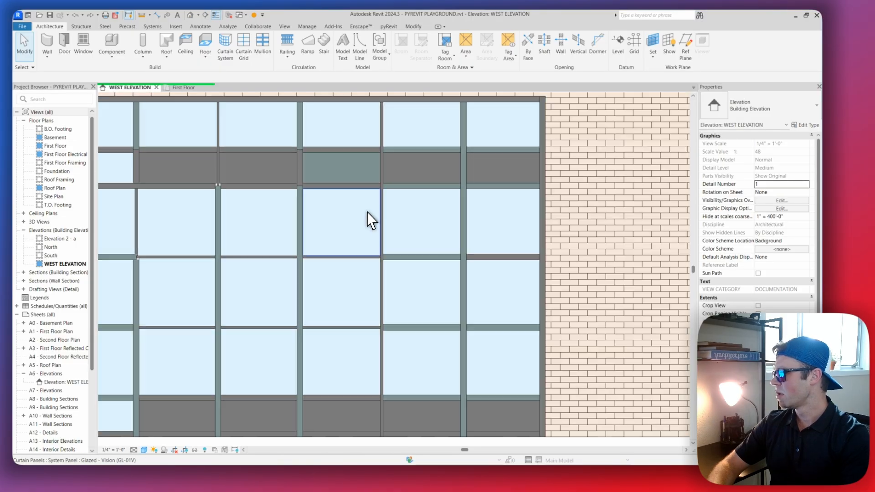
{"action": "scroll", "coordinate": [401, 255], "scroll_direction": "down", "scroll_amount": 6}
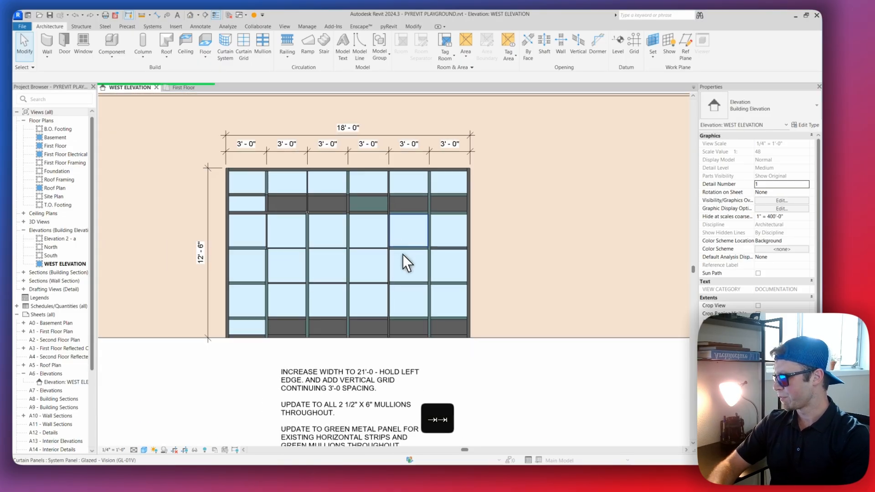
{"action": "scroll", "coordinate": [401, 269], "scroll_direction": "up", "scroll_amount": 5}
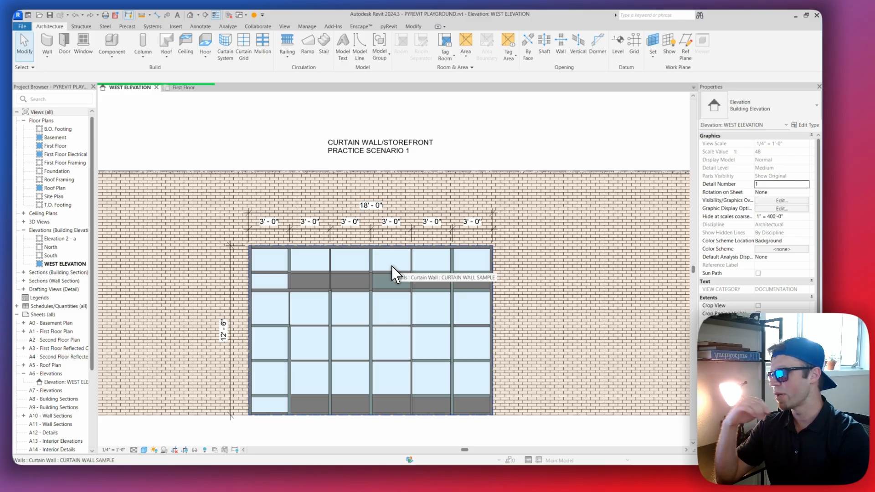
{"action": "middle_click_drag", "start_coordinate": [414, 274], "coordinate": [401, 271]}
{"action": "middle_click_drag", "start_coordinate": [344, 327], "coordinate": [355, 292]}
{"action": "middle_click_drag", "start_coordinate": [304, 297], "coordinate": [308, 283]}
{"action": "scroll", "coordinate": [310, 284], "scroll_direction": "up", "scroll_amount": 2}
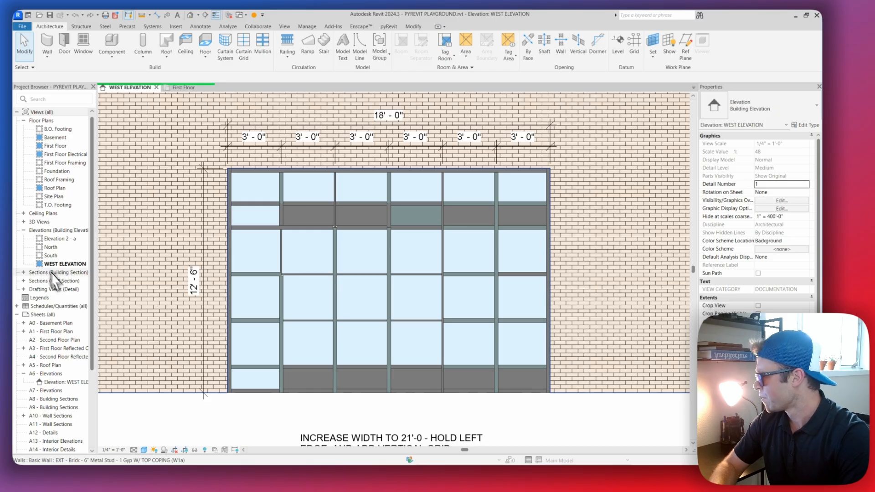
Compare the scenario 1 curtain wall with the required changes listed in the note beneath it
{"action": "middle_click_drag", "start_coordinate": [379, 350], "coordinate": [381, 254]}
{"action": "scroll", "coordinate": [380, 250], "scroll_direction": "down", "scroll_amount": 2}
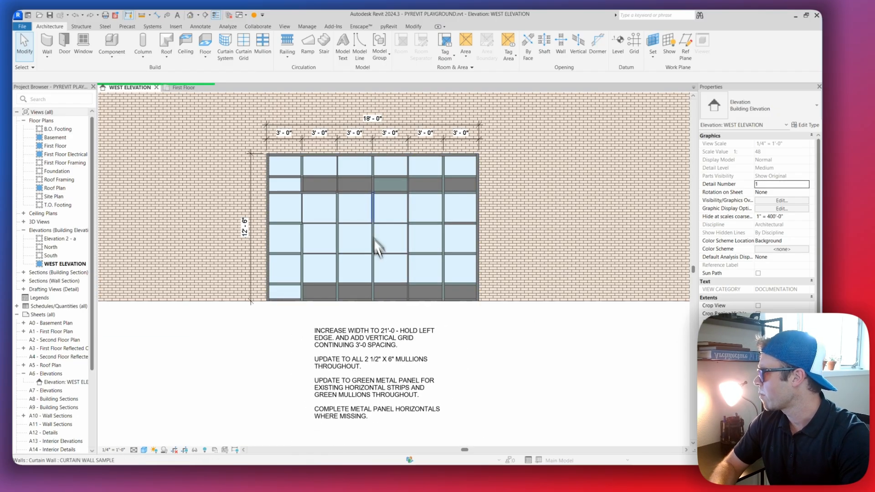
{"action": "scroll", "coordinate": [387, 219], "scroll_direction": "up", "scroll_amount": 2}
{"action": "middle_click_drag", "start_coordinate": [399, 212], "coordinate": [383, 221]}
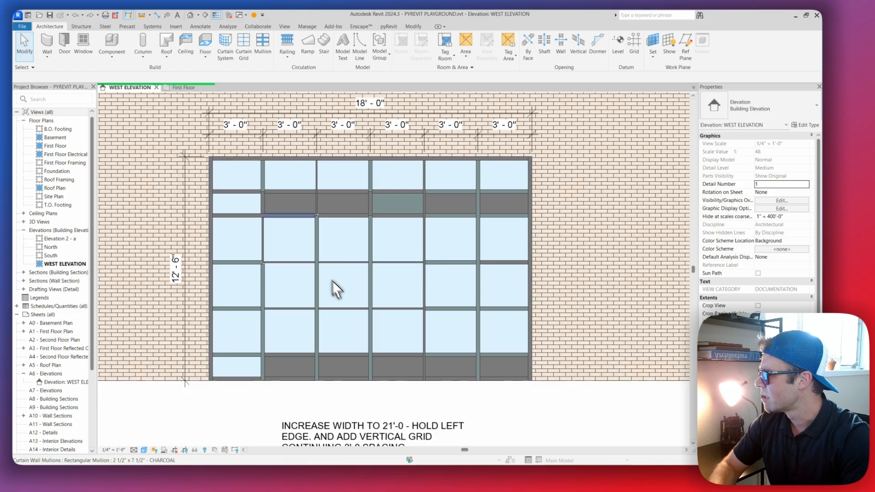
{"action": "middle_click_drag", "start_coordinate": [354, 318], "coordinate": [349, 276]}
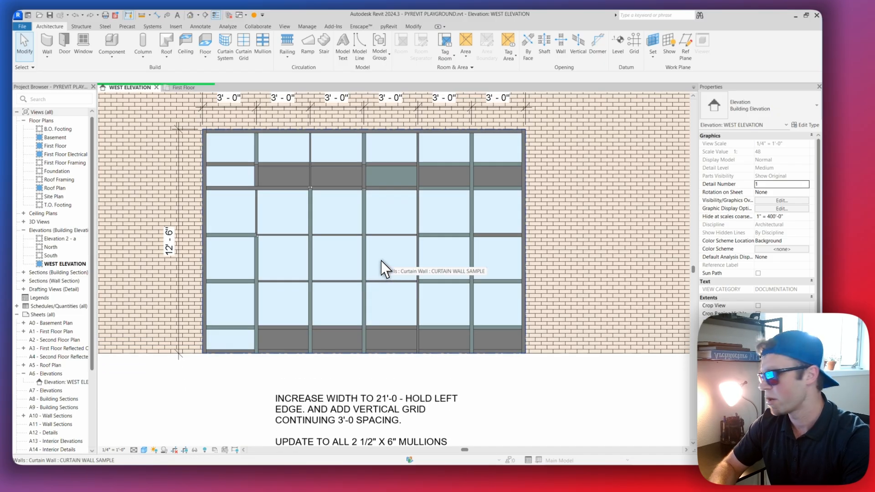
{"action": "scroll", "coordinate": [490, 274], "scroll_direction": "down", "scroll_amount": 4}
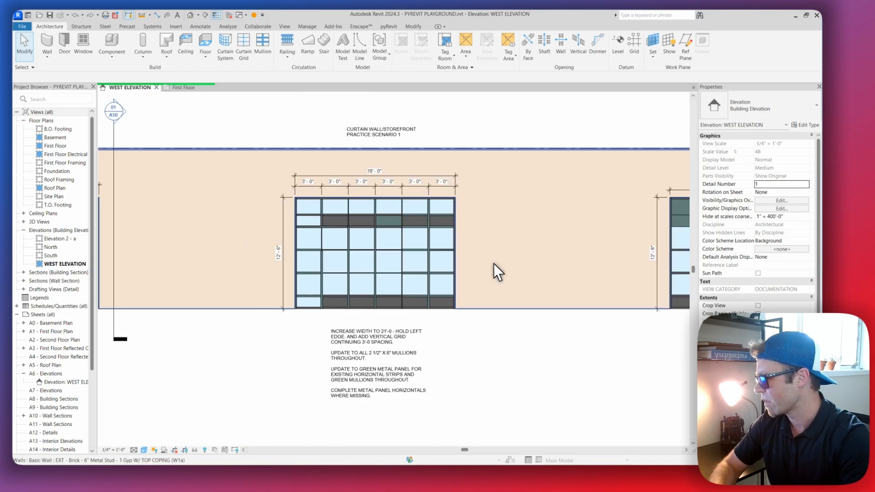
{"action": "scroll", "coordinate": [474, 266], "scroll_direction": "up", "scroll_amount": 2}
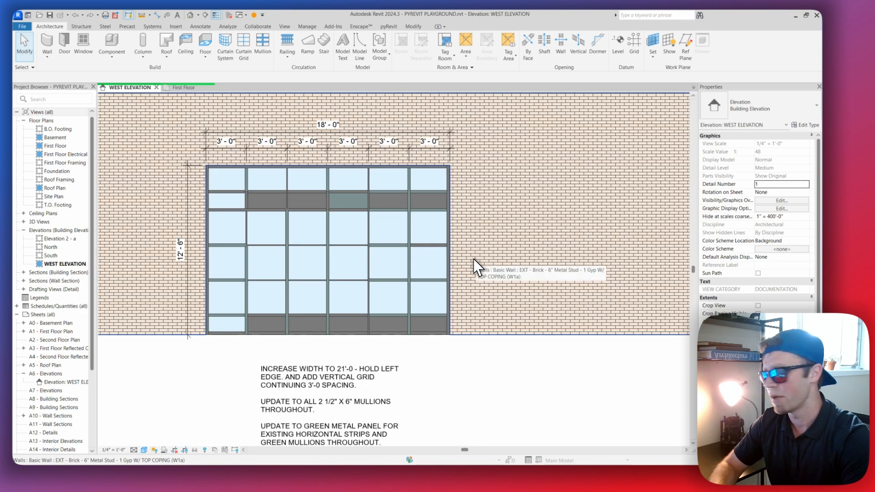
Switch to the First Floor plan and examine how the curtain wall sits within the exterior wall
{"action": "left_click", "coordinate": [186, 86]}
{"action": "scroll", "coordinate": [301, 244], "scroll_direction": "up", "scroll_amount": 5}
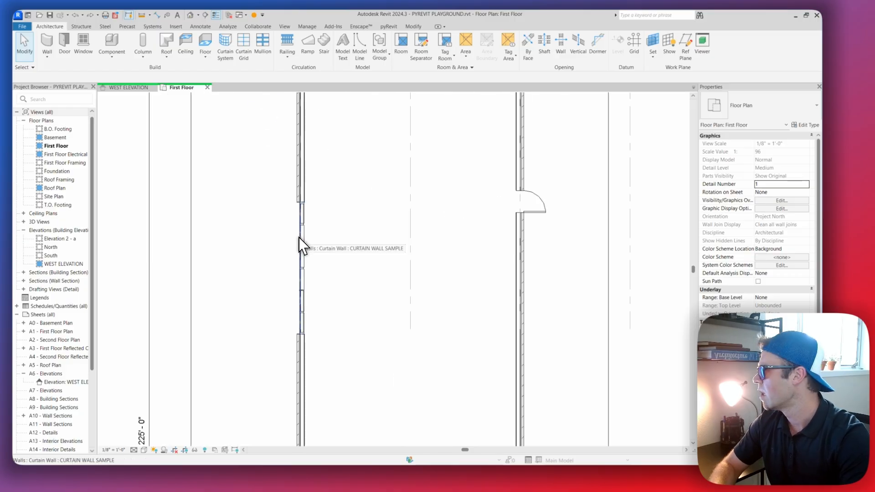
{"action": "scroll", "coordinate": [299, 238], "scroll_direction": "up", "scroll_amount": 2}
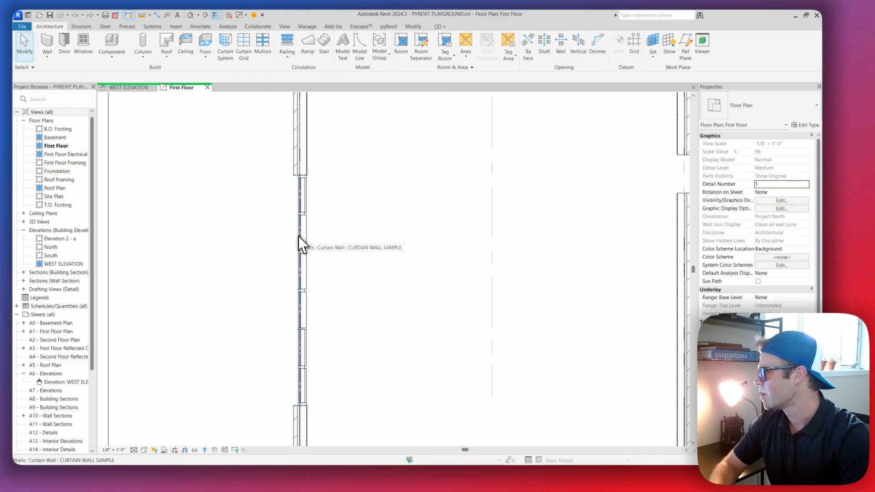
{"action": "middle_click_drag", "start_coordinate": [300, 334], "coordinate": [302, 289]}
{"action": "scroll", "coordinate": [299, 362], "scroll_direction": "up", "scroll_amount": 2}
{"action": "scroll", "coordinate": [300, 294], "scroll_direction": "down", "scroll_amount": 4}
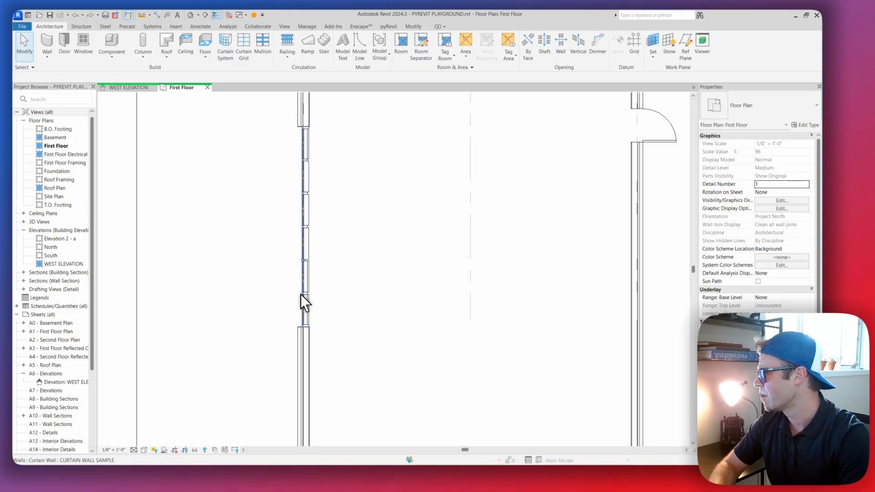
{"action": "scroll", "coordinate": [304, 242], "scroll_direction": "up", "scroll_amount": 2}
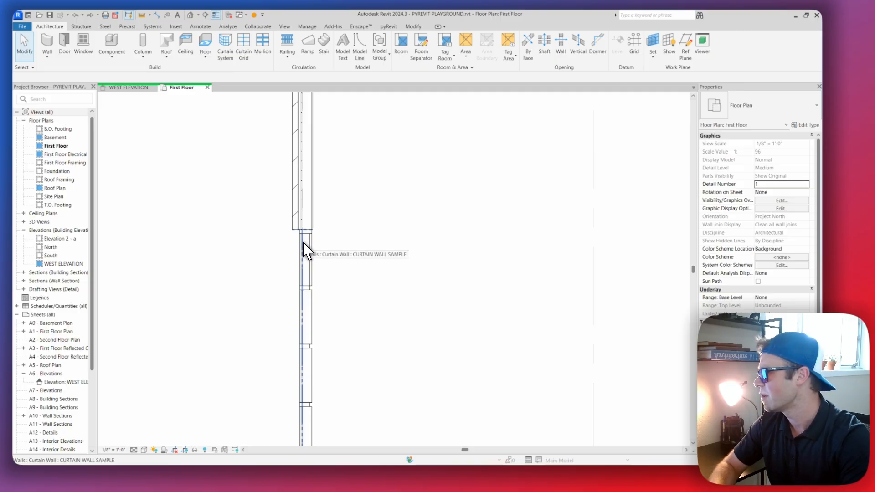
{"action": "scroll", "coordinate": [303, 243], "scroll_direction": "down", "scroll_amount": 3}
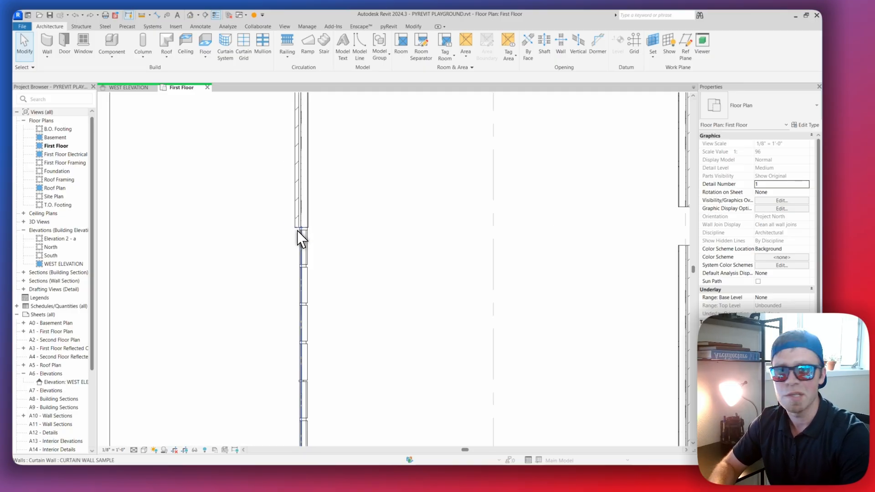
{"action": "scroll", "coordinate": [318, 219], "scroll_direction": "down", "scroll_amount": 2}
{"action": "scroll", "coordinate": [304, 234], "scroll_direction": "down", "scroll_amount": 1}
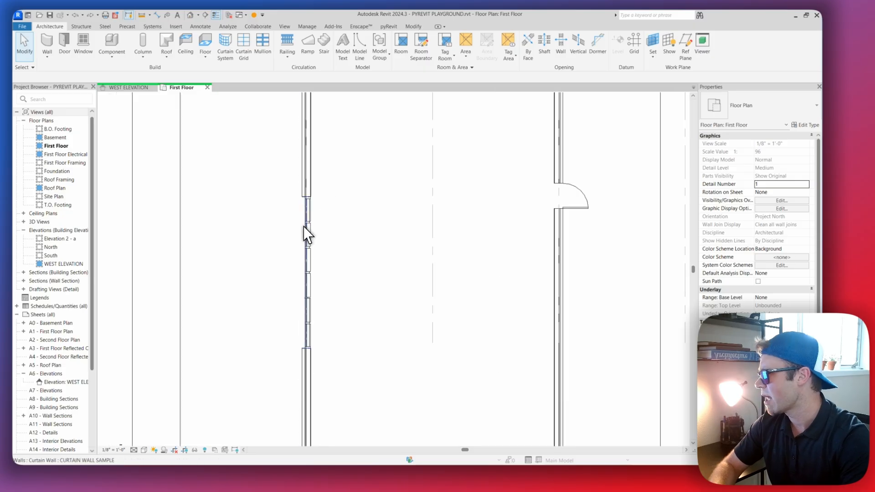
Return to the west elevation and cycle the highlight from a green vertical mullion to the whole scenario 1 curtain wall
{"action": "left_click", "coordinate": [129, 87]}
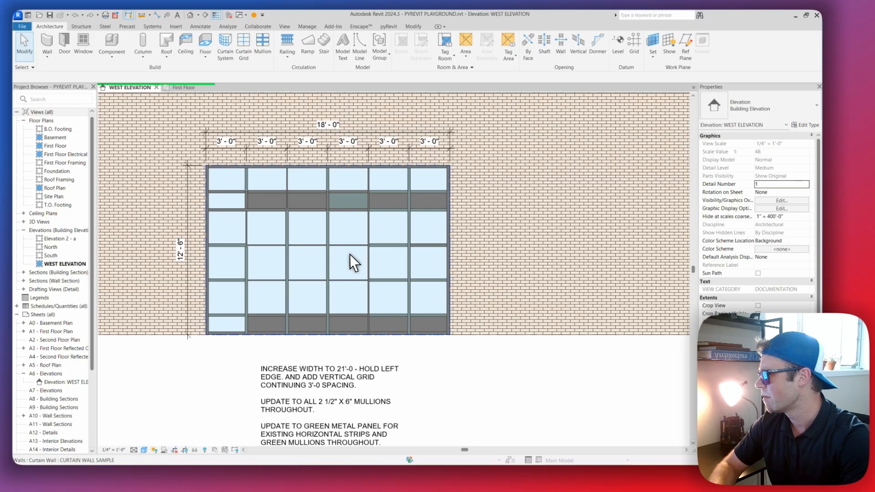
{"action": "mouse_move", "coordinate": [394, 256]}
{"action": "middle_mouse_down"}
{"action": "mouse_move", "coordinate": [398, 245]}
{"action": "mouse_move", "coordinate": [398, 257]}
{"action": "middle_mouse_up"}
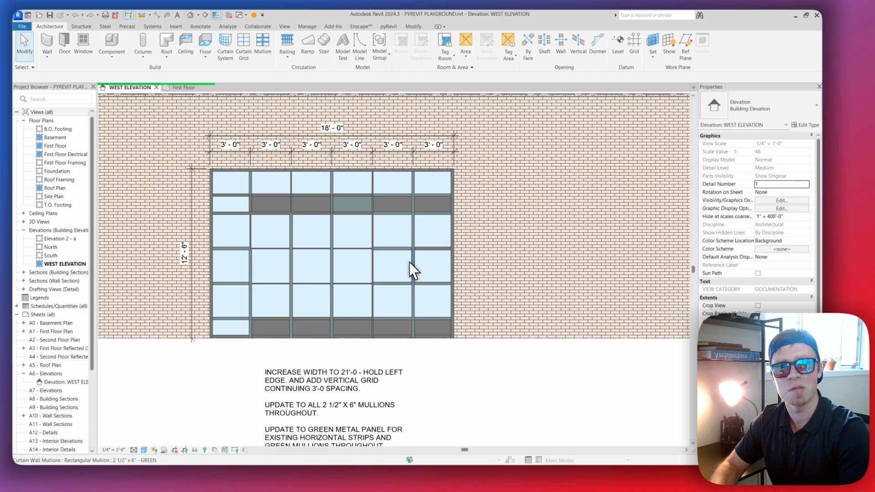
{"action": "scroll", "coordinate": [422, 237], "scroll_direction": "up", "scroll_amount": 2}
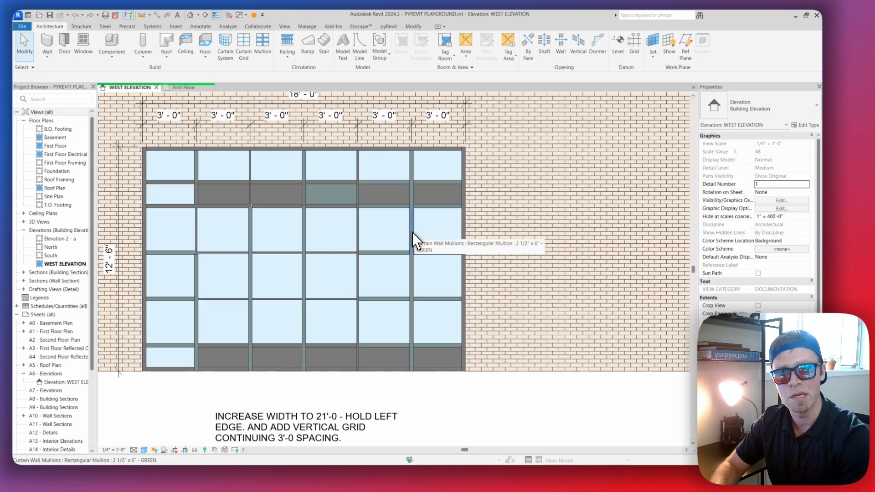
{"action": "key", "text": "Tab"}
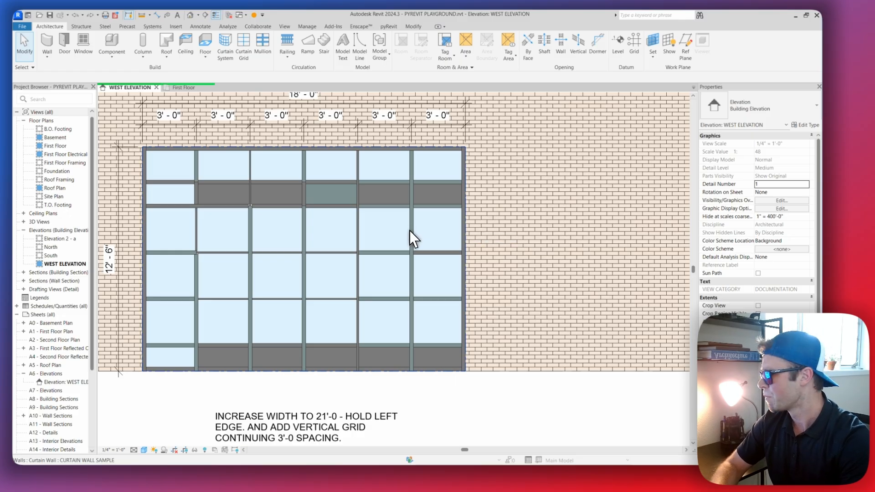
{"action": "scroll", "coordinate": [410, 237], "scroll_direction": "down", "scroll_amount": 5}
{"action": "scroll", "coordinate": [340, 236], "scroll_direction": "up", "scroll_amount": 2}
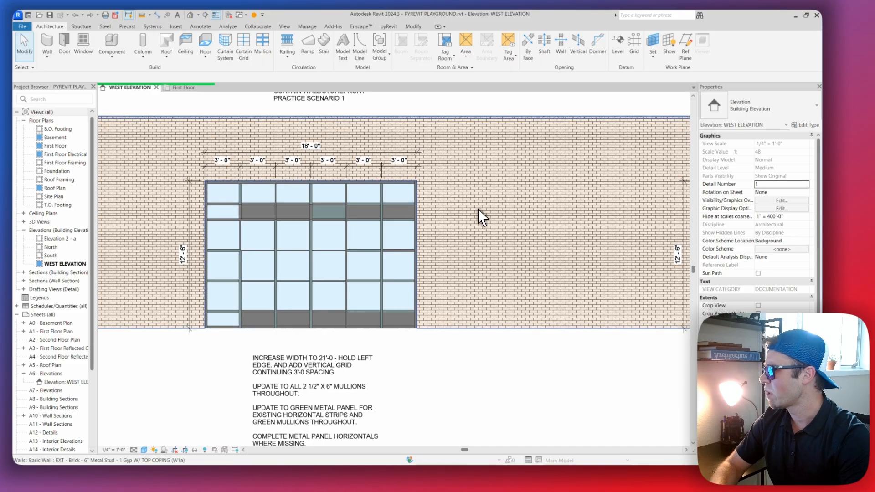
Select the exterior brick wall around the practice curtain walls and temporarily hide that element in the west elevation
{"action": "left_click", "coordinate": [479, 211]}
{"action": "scroll", "coordinate": [452, 224], "scroll_direction": "up", "scroll_amount": 1}
{"action": "scroll", "coordinate": [451, 232], "scroll_direction": "down", "scroll_amount": 3}
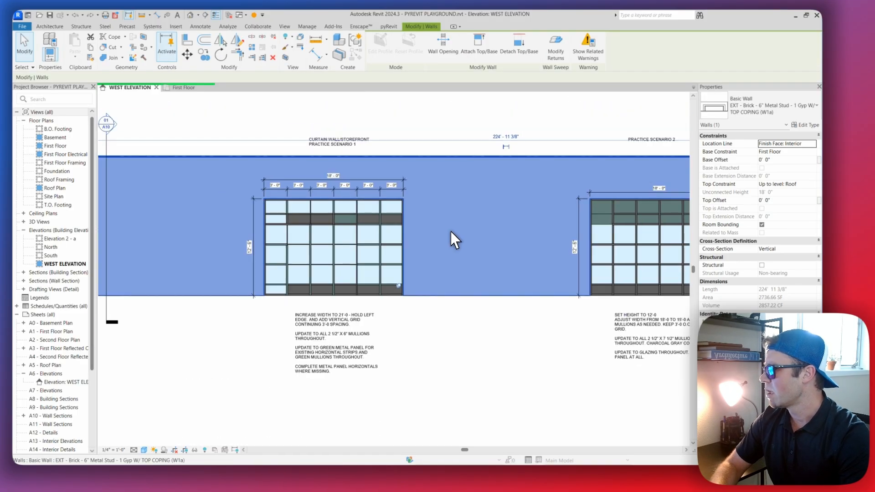
{"action": "scroll", "coordinate": [342, 230], "scroll_direction": "up", "scroll_amount": 2}
{"action": "middle_click_drag", "start_coordinate": [342, 231], "coordinate": [440, 222]}
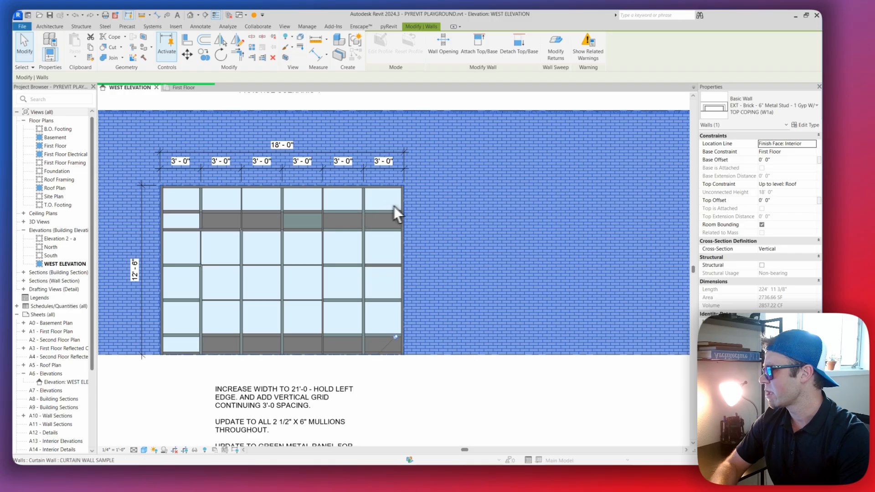
{"action": "scroll", "coordinate": [456, 233], "scroll_direction": "down", "scroll_amount": 2}
{"action": "mouse_move", "coordinate": [502, 234]}
{"action": "middle_mouse_down"}
{"action": "mouse_move", "coordinate": [399, 231]}
{"action": "mouse_move", "coordinate": [416, 196]}
{"action": "mouse_move", "coordinate": [371, 235]}
{"action": "middle_mouse_up"}
{"action": "scroll", "coordinate": [358, 223], "scroll_direction": "up", "scroll_amount": 2}
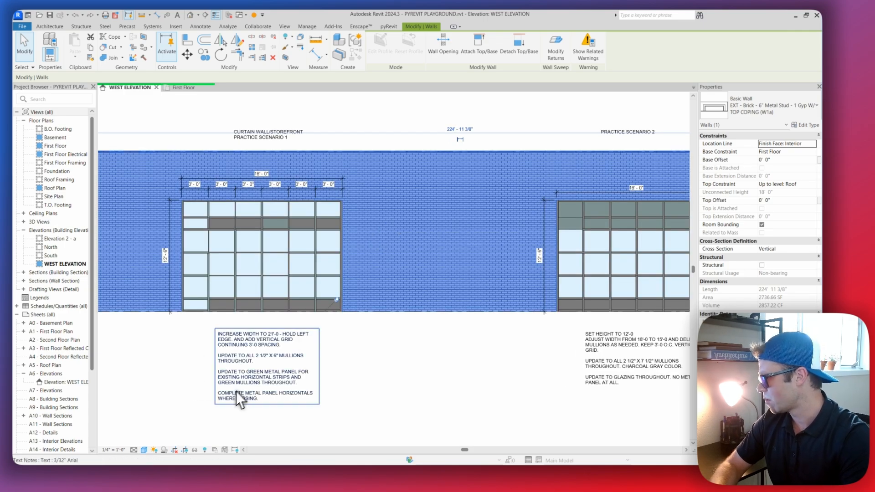
{"action": "left_click", "coordinate": [195, 451]}
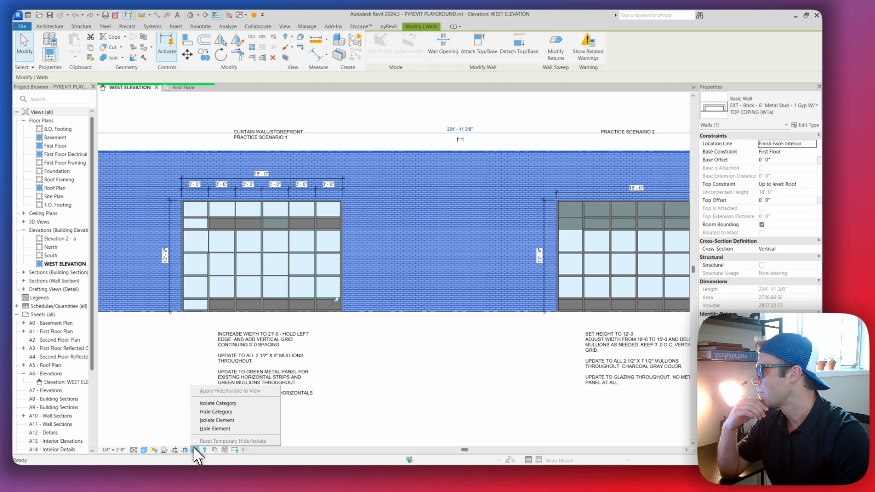
{"action": "left_click", "coordinate": [228, 430]}
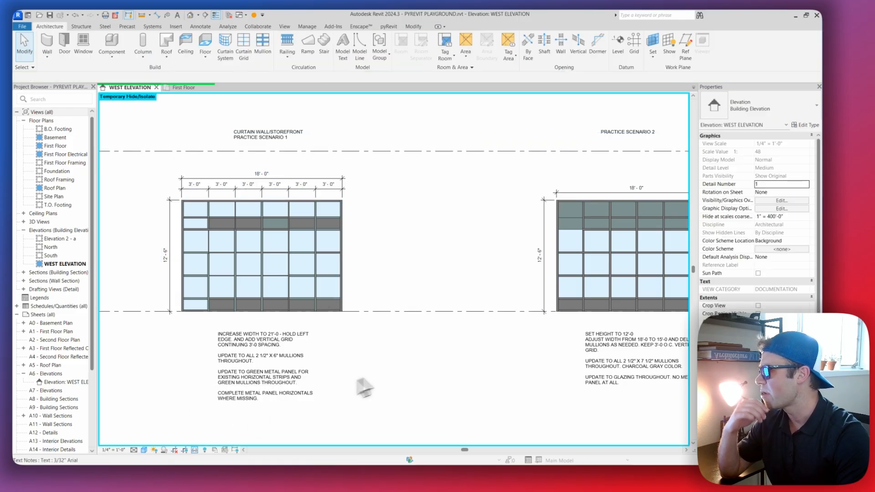
{"action": "scroll", "coordinate": [454, 245], "scroll_direction": "down", "scroll_amount": 2}
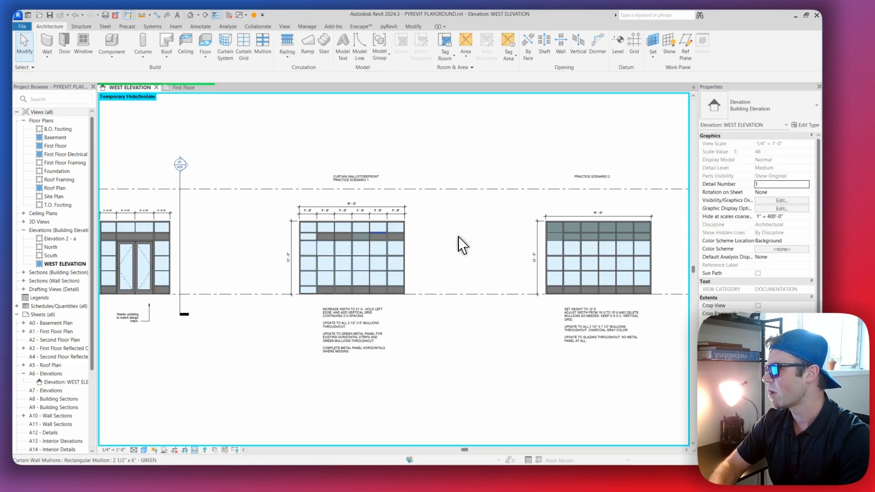
{"action": "scroll", "coordinate": [397, 237], "scroll_direction": "up", "scroll_amount": 2}
{"action": "scroll", "coordinate": [368, 234], "scroll_direction": "up", "scroll_amount": 2}
{"action": "scroll", "coordinate": [368, 234], "scroll_direction": "down", "scroll_amount": 2}
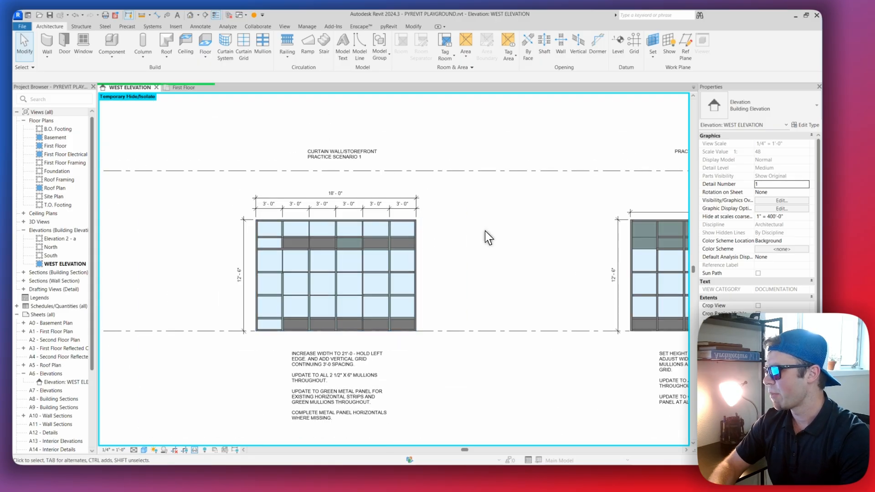
{"action": "scroll", "coordinate": [437, 240], "scroll_direction": "down", "scroll_amount": 2}
{"action": "scroll", "coordinate": [301, 254], "scroll_direction": "up", "scroll_amount": 2}
{"action": "scroll", "coordinate": [301, 253], "scroll_direction": "up", "scroll_amount": 4}
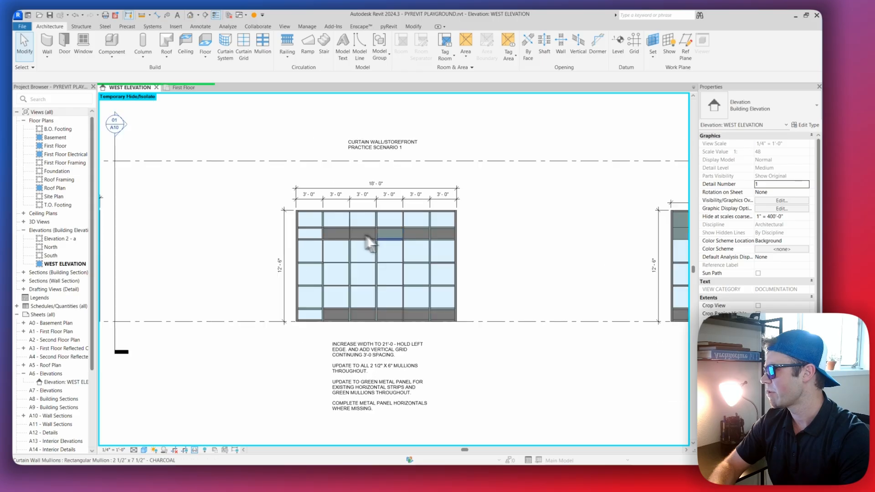
{"action": "key", "text": "d"}
{"action": "key", "text": "d"}
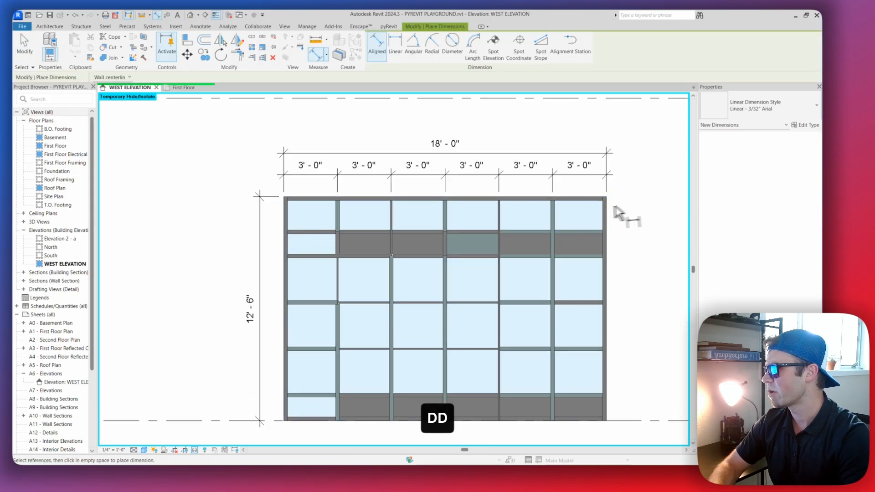
{"action": "left_click", "coordinate": [608, 221]}
{"action": "left_click", "coordinate": [285, 218]}
{"action": "left_click", "coordinate": [338, 217]}
{"action": "left_click", "coordinate": [391, 222]}
{"action": "left_click", "coordinate": [445, 219]}
{"action": "left_click", "coordinate": [499, 220]}
{"action": "left_click", "coordinate": [553, 220]}
{"action": "key", "text": "Escape"}
{"action": "key", "text": "Escape"}
{"action": "scroll", "coordinate": [581, 220], "scroll_direction": "down", "scroll_amount": 4}
{"action": "key", "text": "Escape"}
Select the text note below the practice scenario 1 curtain wall and review its width, mullion and panel requirements
{"action": "middle_click_drag", "start_coordinate": [580, 220], "coordinate": [490, 223]}
{"action": "scroll", "coordinate": [485, 281], "scroll_direction": "up", "scroll_amount": 3}
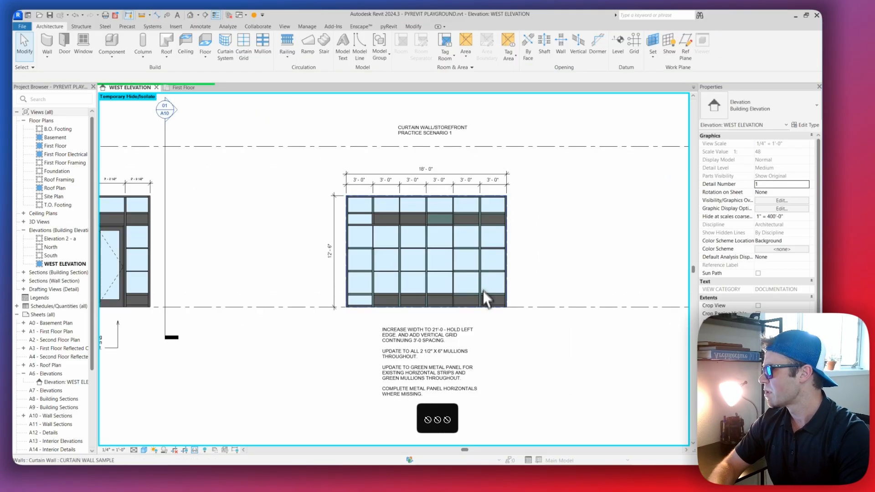
{"action": "middle_click_drag", "start_coordinate": [479, 317], "coordinate": [476, 310]}
{"action": "left_click", "coordinate": [414, 343]}
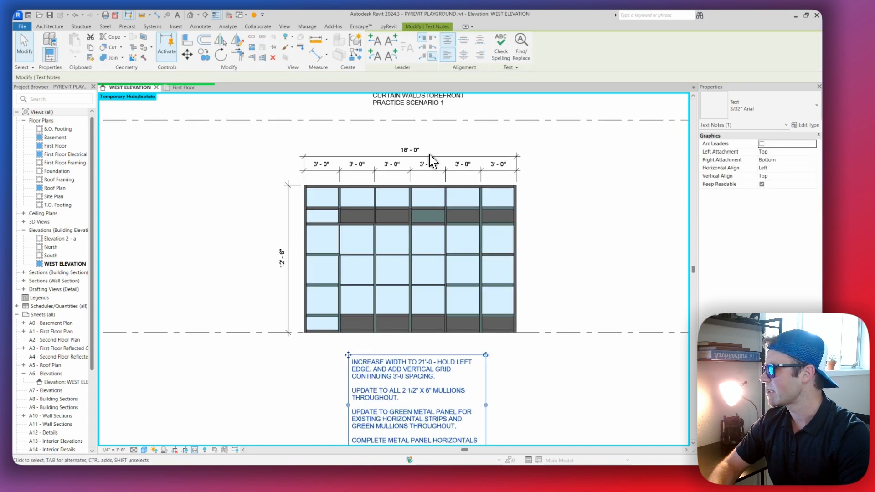
{"action": "scroll", "coordinate": [429, 155], "scroll_direction": "up", "scroll_amount": 1}
{"action": "scroll", "coordinate": [403, 125], "scroll_direction": "up", "scroll_amount": 1}
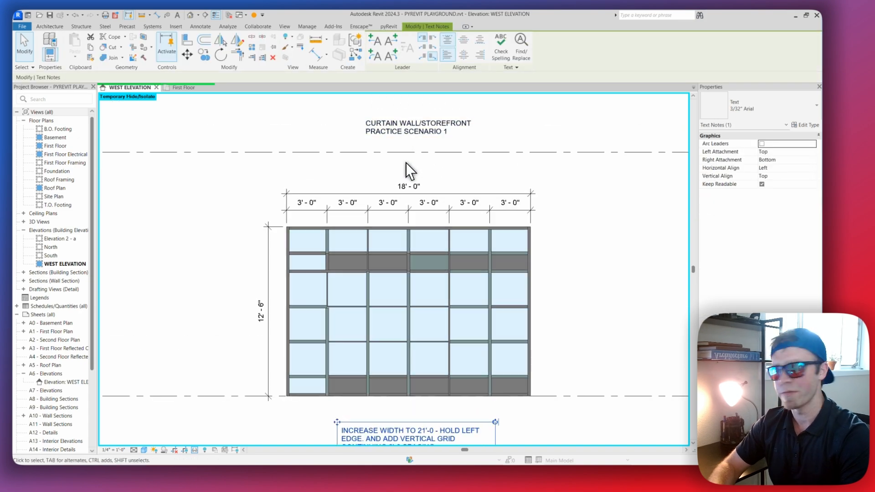
{"action": "scroll", "coordinate": [408, 165], "scroll_direction": "down", "scroll_amount": 2}
{"action": "middle_click_drag", "start_coordinate": [447, 293], "coordinate": [446, 246]}
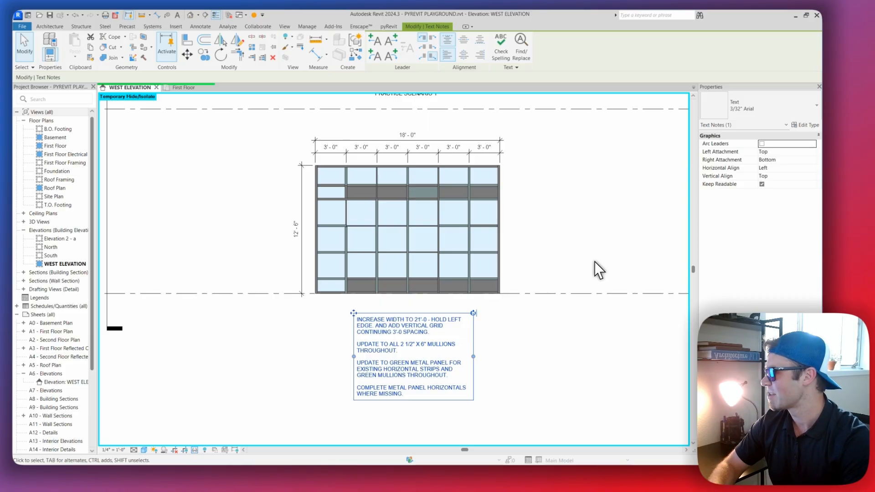
{"action": "scroll", "coordinate": [400, 327], "scroll_direction": "up", "scroll_amount": 2}
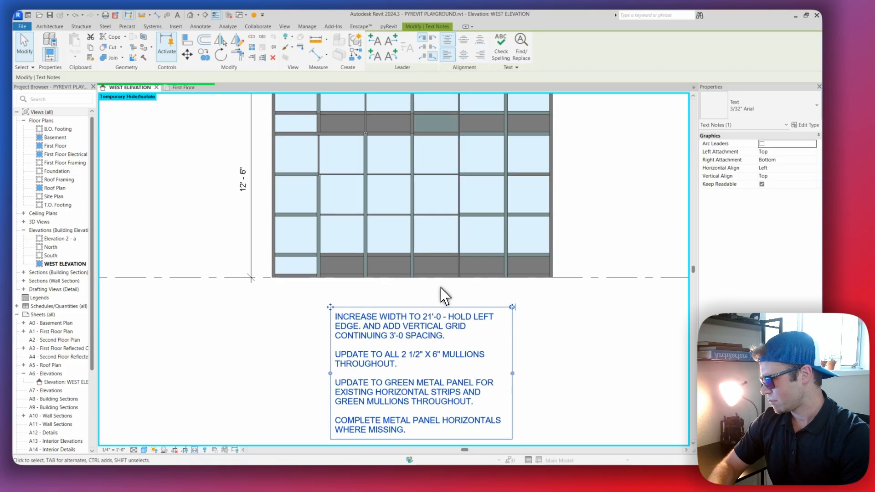
Review the scenario 1 requirements against the curtain wall's overall width and bay dimensions, then clear the note selection
{"action": "middle_click_drag", "start_coordinate": [440, 316], "coordinate": [439, 290]}
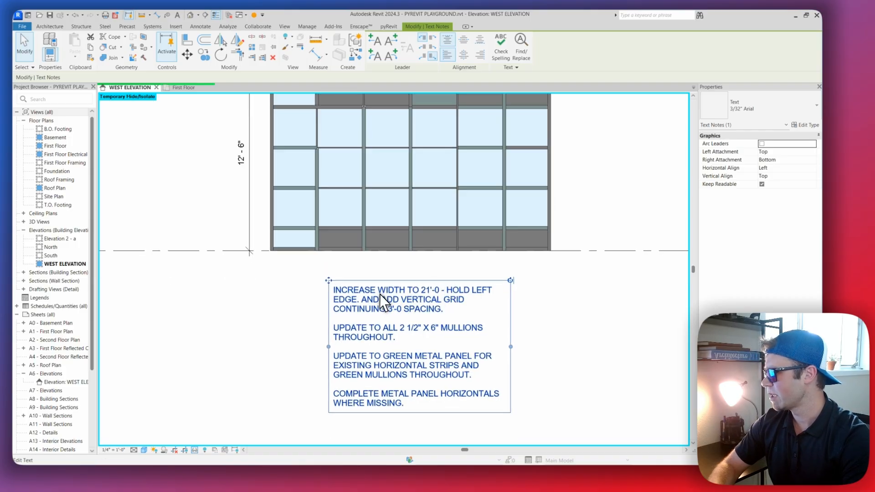
{"action": "middle_click_drag", "start_coordinate": [565, 294], "coordinate": [532, 336]}
{"action": "scroll", "coordinate": [533, 338], "scroll_direction": "down", "scroll_amount": 2}
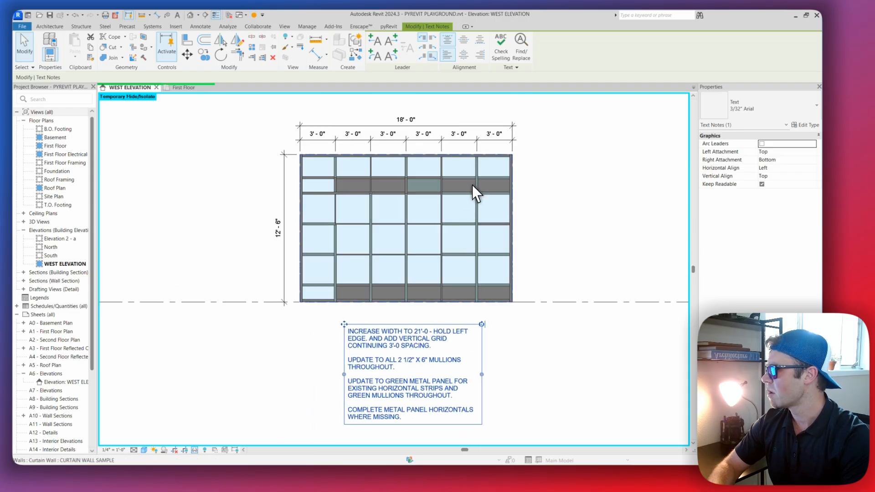
{"action": "middle_click_drag", "start_coordinate": [441, 159], "coordinate": [439, 161]}
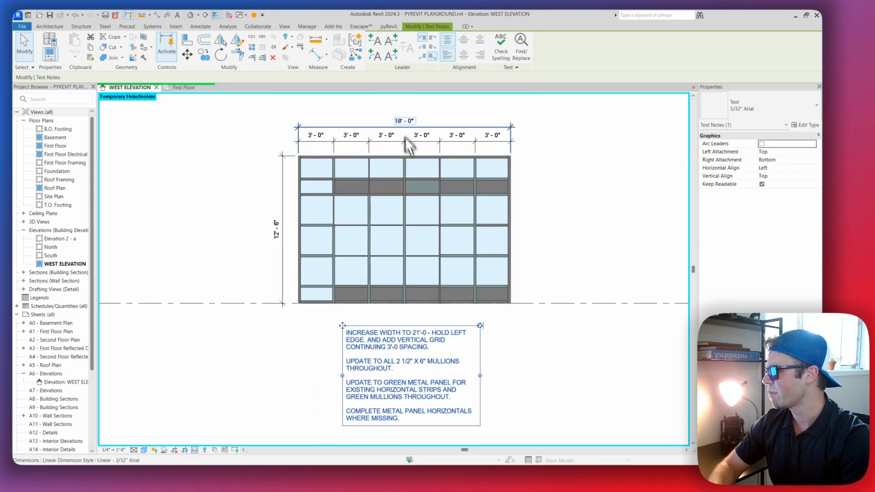
{"action": "mouse_move", "coordinate": [429, 236]}
{"action": "middle_mouse_down"}
{"action": "mouse_move", "coordinate": [422, 229]}
{"action": "mouse_move", "coordinate": [431, 239]}
{"action": "middle_mouse_up"}
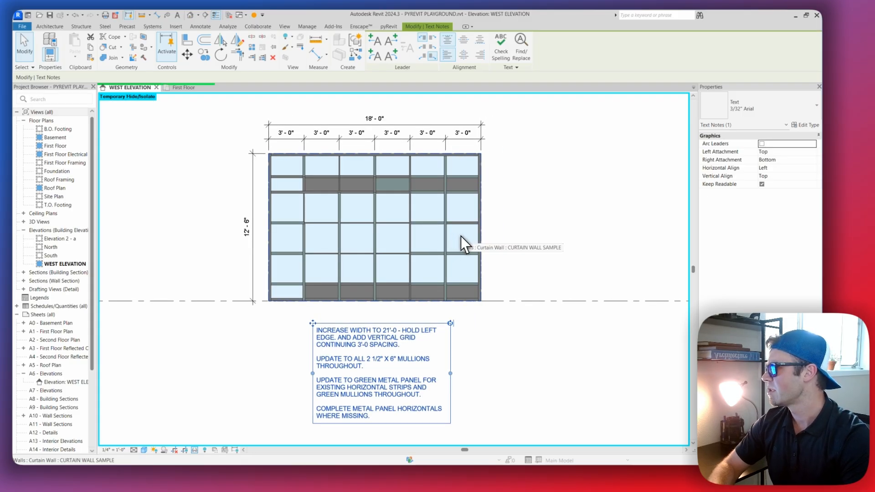
{"action": "left_click", "coordinate": [524, 221]}
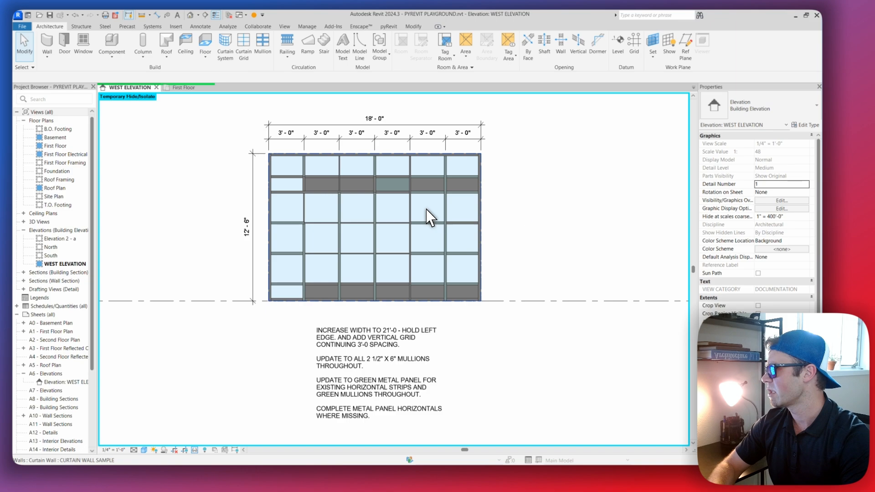
Try to widen the scenario 1 curtain wall by setting its overall width dimension to 21'
{"action": "left_click", "coordinate": [427, 211]}
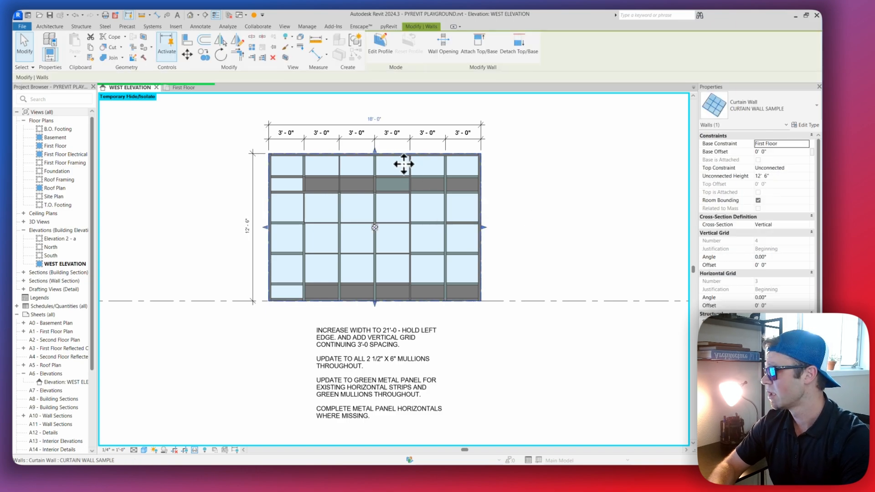
{"action": "left_click", "coordinate": [375, 120]}
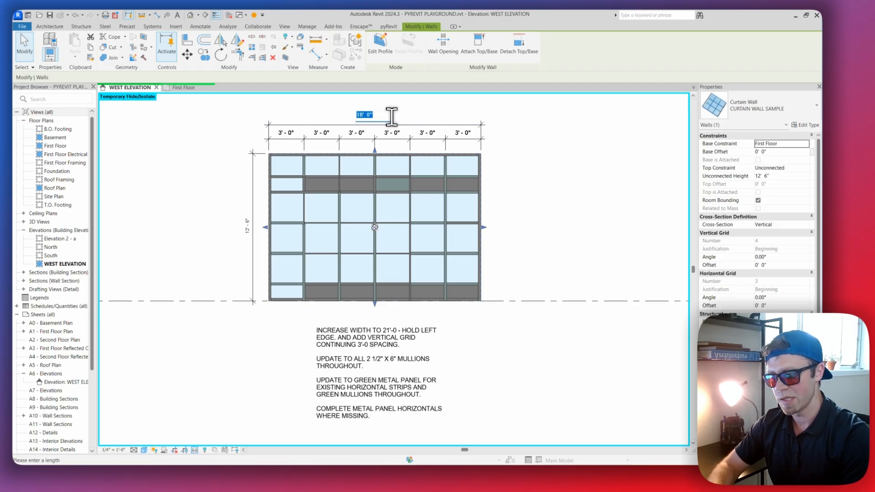
{"action": "type", "text": "21'"}
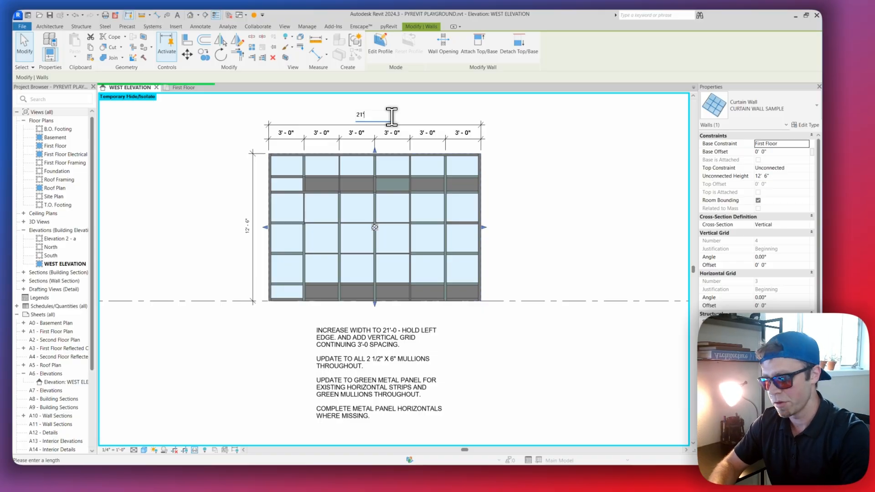
{"action": "key", "text": "Return"}
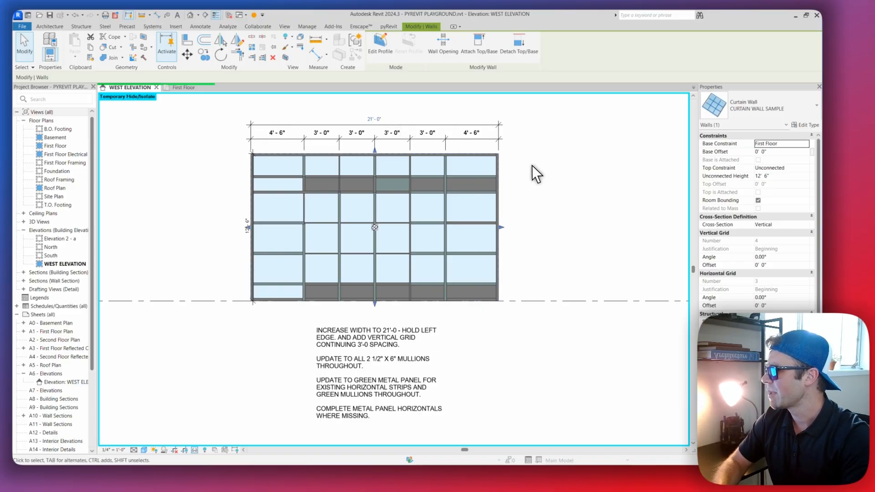
Undo the dimension-driven width change, reapply it to compare the end bays, and undo it again
{"action": "key", "text": "ctrl+z"}
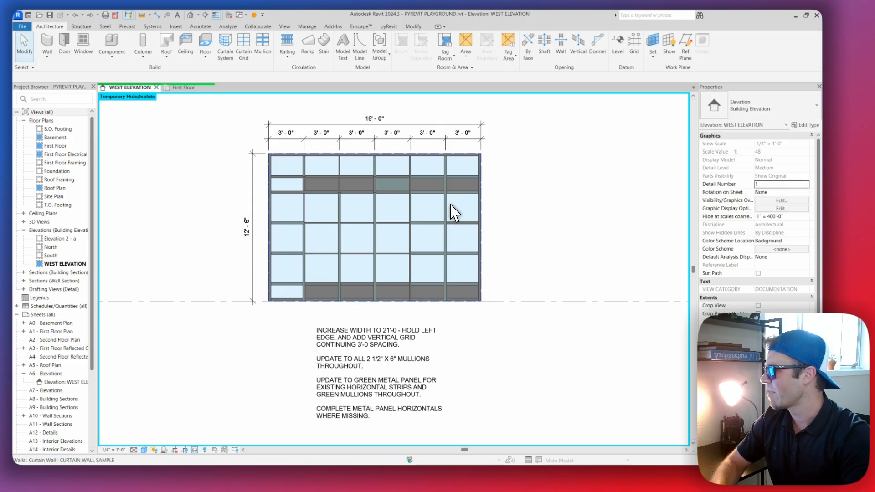
{"action": "key", "text": "ctrl+shift+z"}
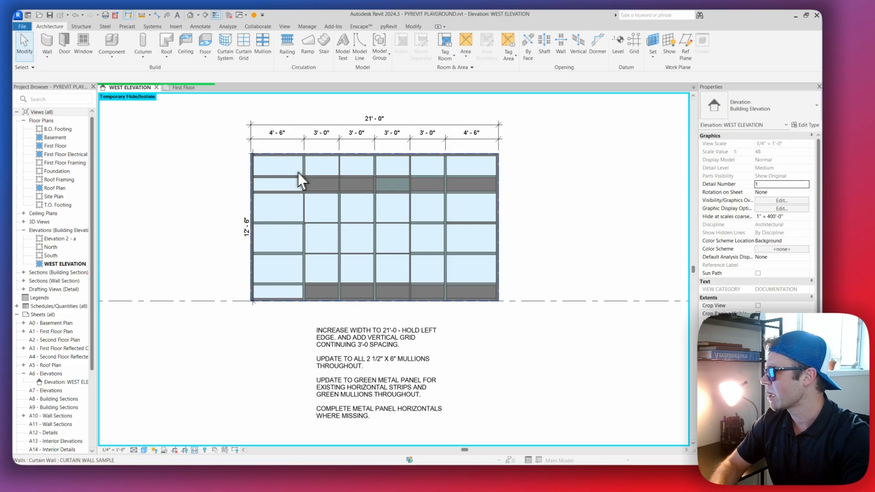
{"action": "scroll", "coordinate": [296, 159], "scroll_direction": "up", "scroll_amount": 2}
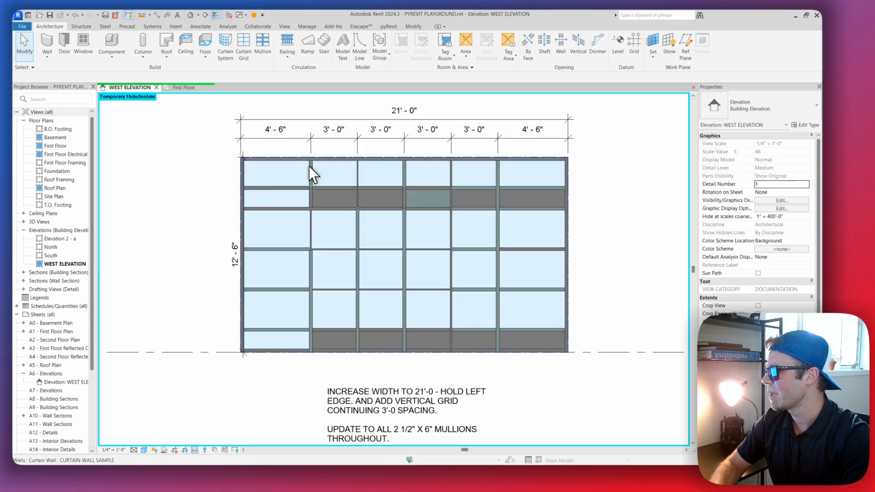
{"action": "scroll", "coordinate": [322, 175], "scroll_direction": "down", "scroll_amount": 3}
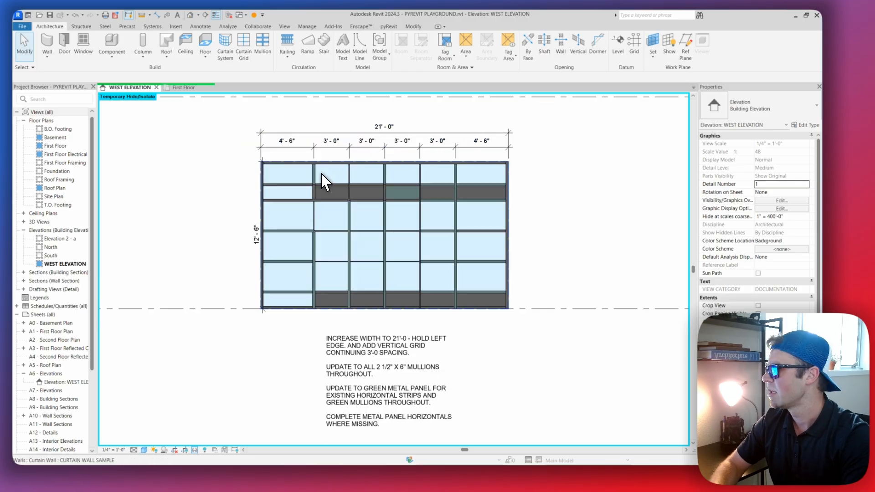
{"action": "scroll", "coordinate": [338, 192], "scroll_direction": "up", "scroll_amount": 2}
{"action": "key", "text": "ctrl+z"}
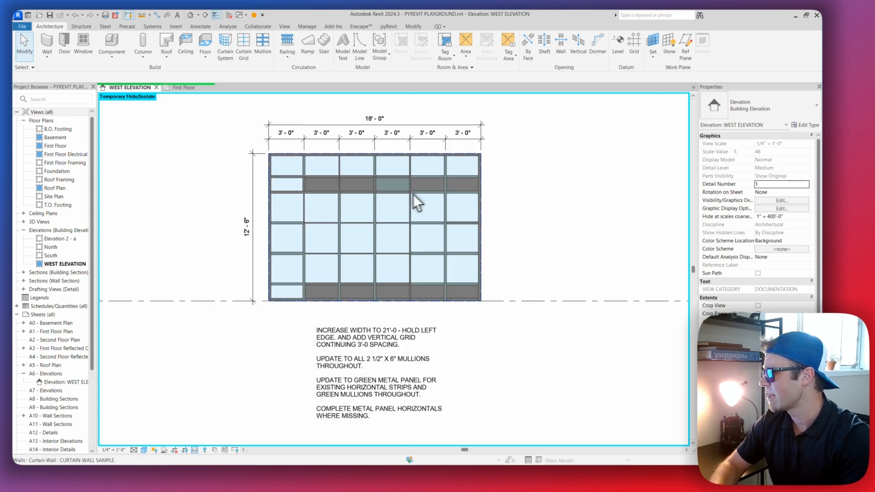
Stretch the right edge of the curtain wall outward to an overall width of 21'-0", holding the left edge
{"action": "left_click", "coordinate": [418, 211]}
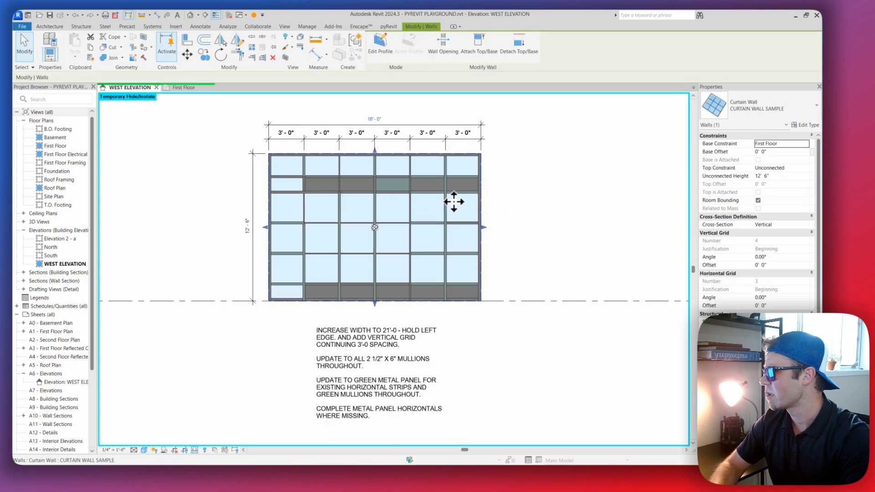
{"action": "middle_click_drag", "start_coordinate": [399, 207], "coordinate": [394, 211]}
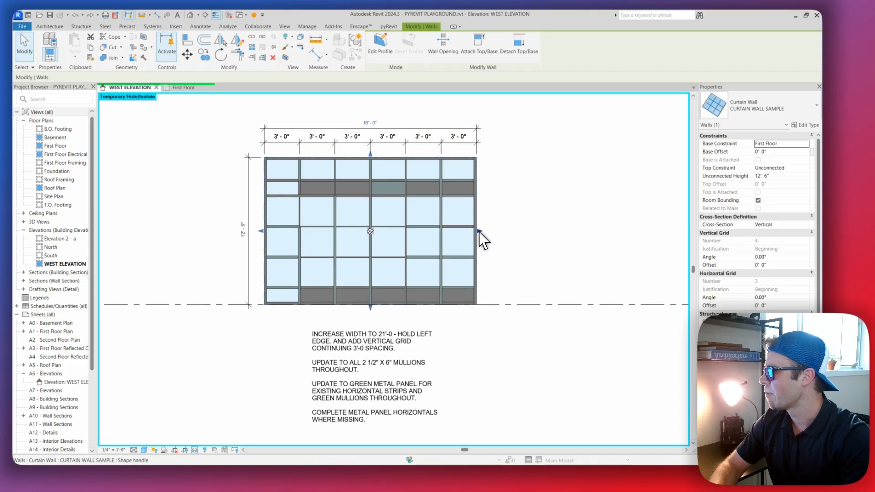
{"action": "middle_click_drag", "start_coordinate": [477, 239], "coordinate": [452, 237]}
{"action": "scroll", "coordinate": [447, 231], "scroll_direction": "up", "scroll_amount": 2}
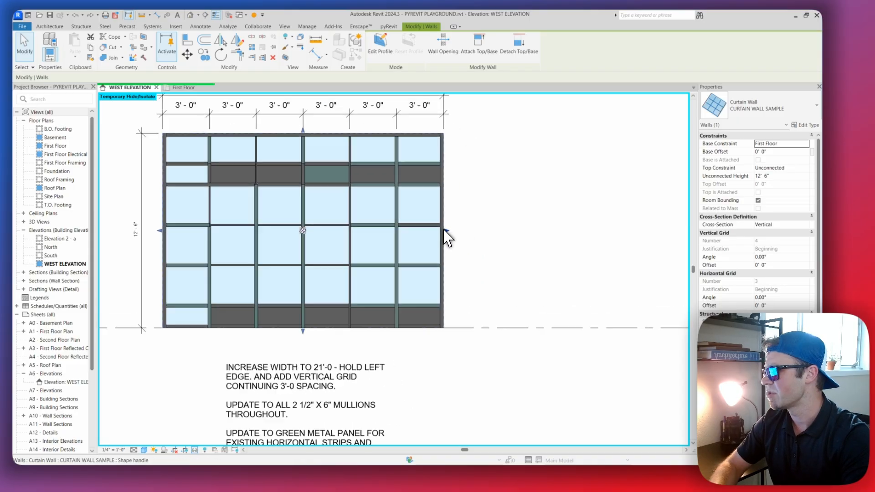
{"action": "scroll", "coordinate": [460, 223], "scroll_direction": "down", "scroll_amount": 1}
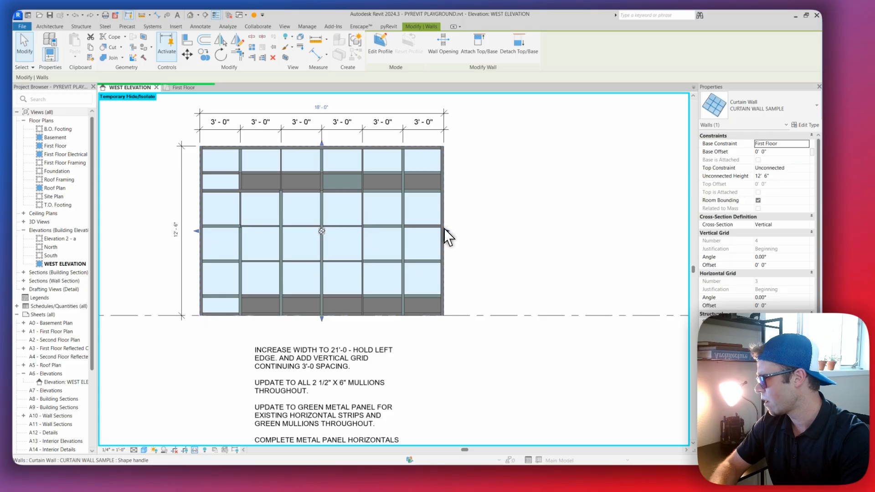
{"action": "left_click_drag", "start_coordinate": [445, 231], "coordinate": [483, 233]}
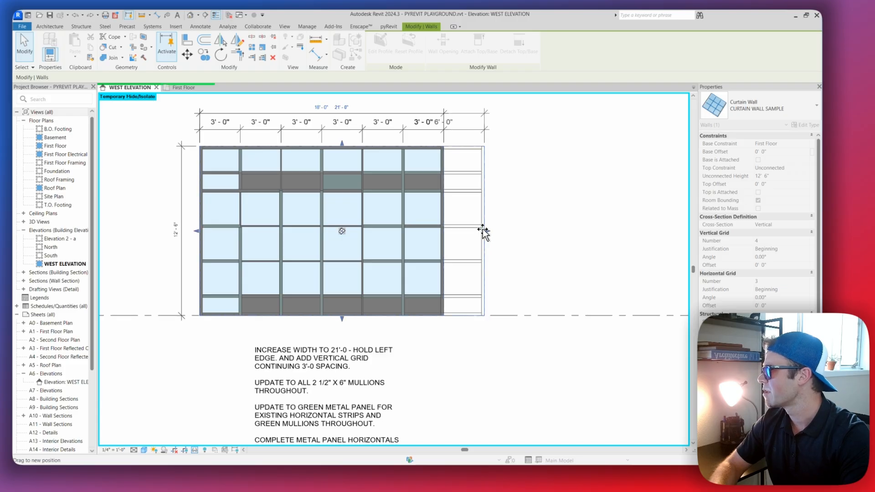
{"action": "left_click", "coordinate": [529, 189]}
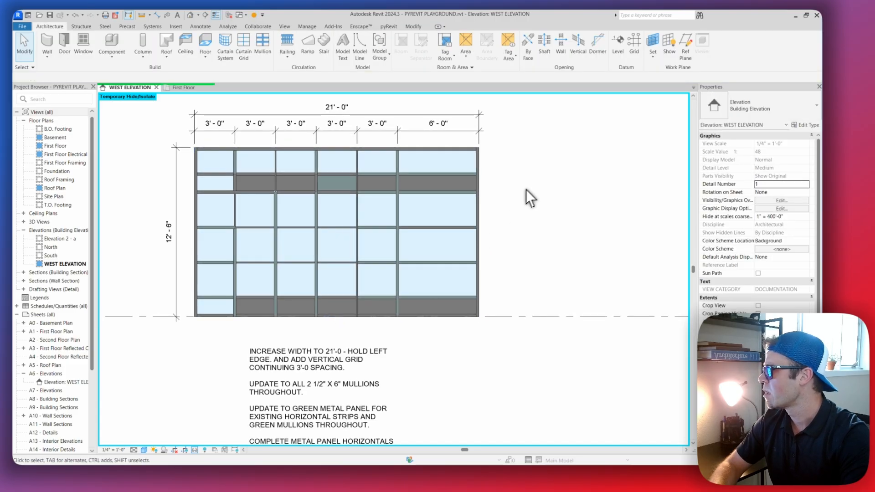
Examine the widened curtain wall's fixed left edge, its bay spacing and the end bay that lacks a vertical grid
{"action": "scroll", "coordinate": [190, 164], "scroll_direction": "up", "scroll_amount": 2}
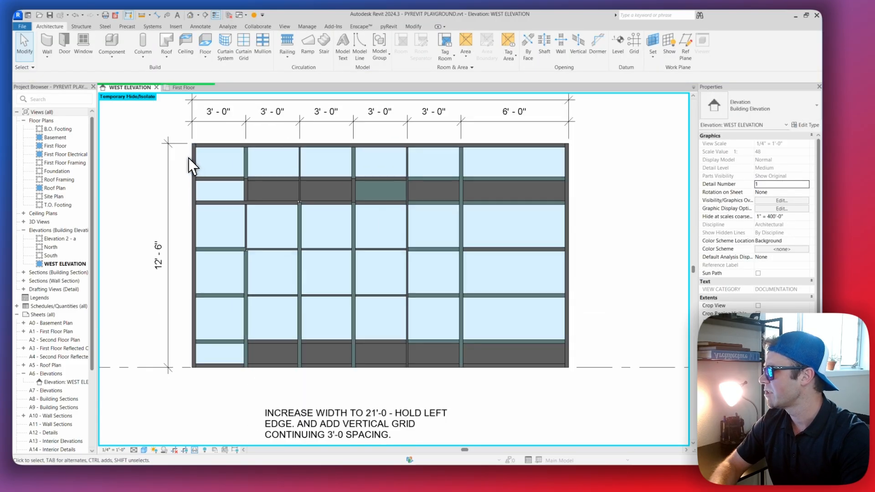
{"action": "scroll", "coordinate": [546, 189], "scroll_direction": "down", "scroll_amount": 2}
{"action": "middle_click_drag", "start_coordinate": [520, 219], "coordinate": [485, 216]}
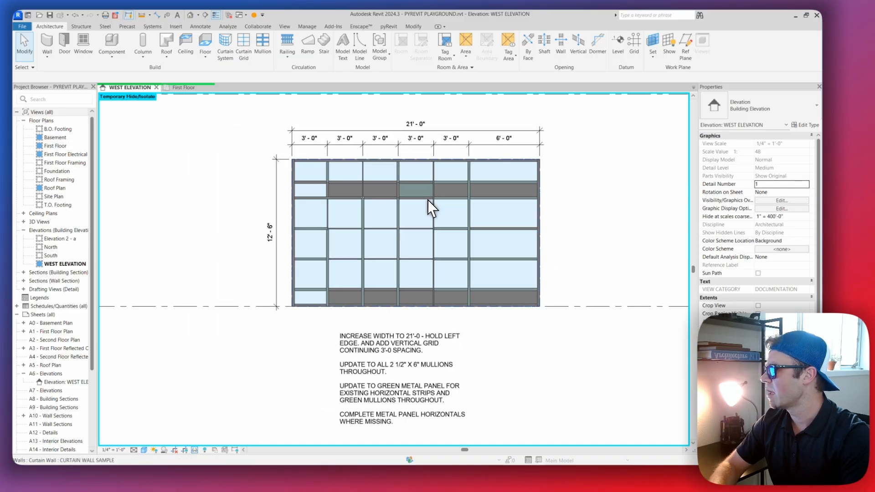
{"action": "scroll", "coordinate": [487, 178], "scroll_direction": "up", "scroll_amount": 2}
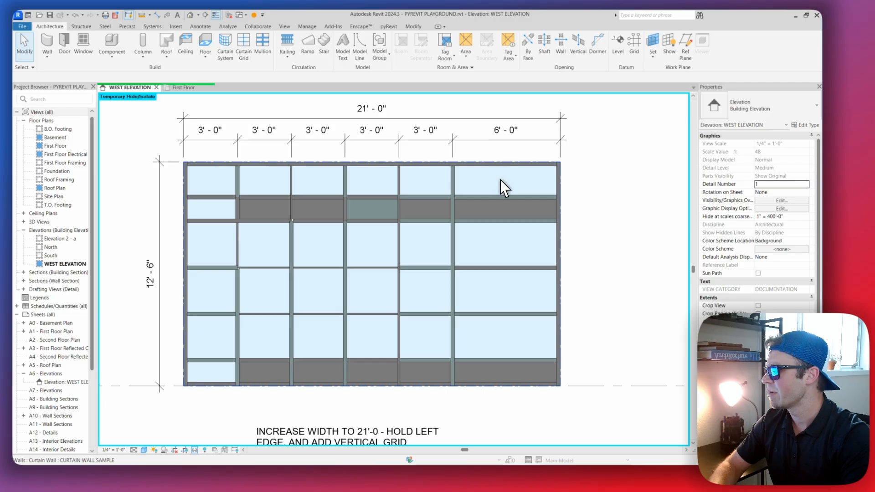
{"action": "left_click", "coordinate": [489, 141]}
{"action": "key", "text": "Escape"}
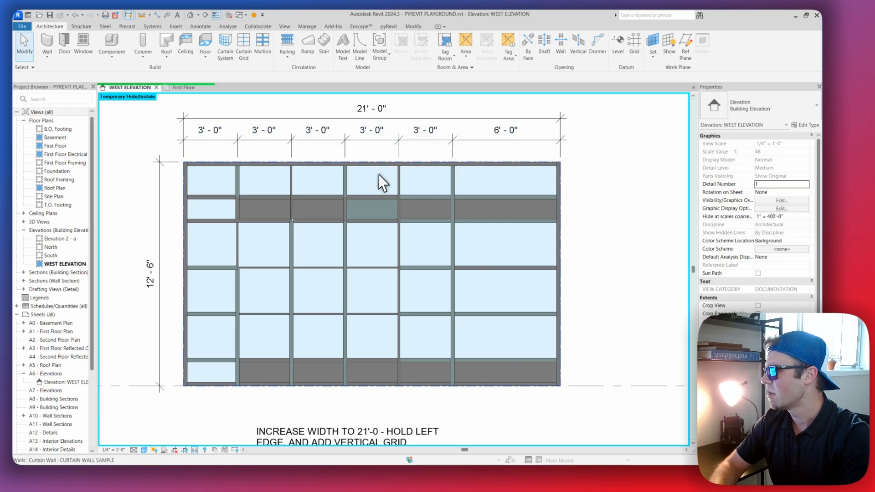
{"action": "scroll", "coordinate": [383, 178], "scroll_direction": "up", "scroll_amount": 1}
{"action": "scroll", "coordinate": [438, 183], "scroll_direction": "down", "scroll_amount": 1}
{"action": "scroll", "coordinate": [443, 181], "scroll_direction": "up", "scroll_amount": 2}
{"action": "scroll", "coordinate": [461, 201], "scroll_direction": "down", "scroll_amount": 2}
{"action": "middle_click_drag", "start_coordinate": [461, 201], "coordinate": [463, 237]}
{"action": "scroll", "coordinate": [458, 203], "scroll_direction": "up", "scroll_amount": 2}
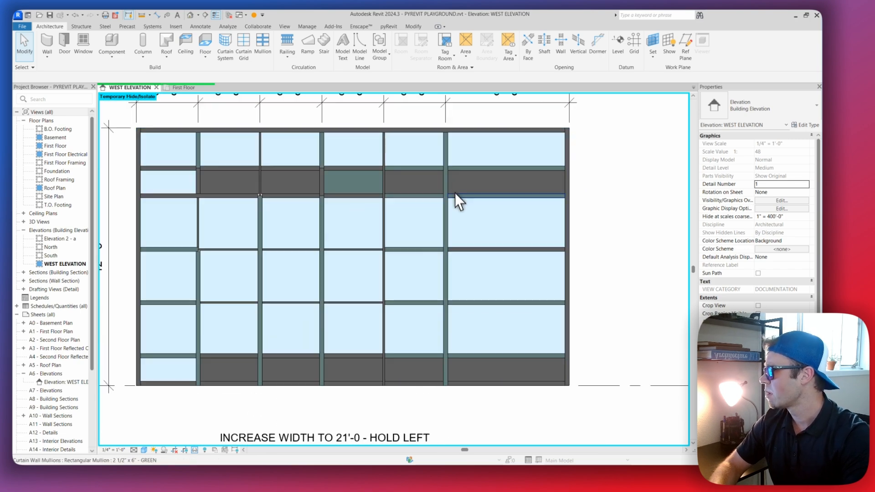
{"action": "middle_click_drag", "start_coordinate": [462, 165], "coordinate": [464, 199]}
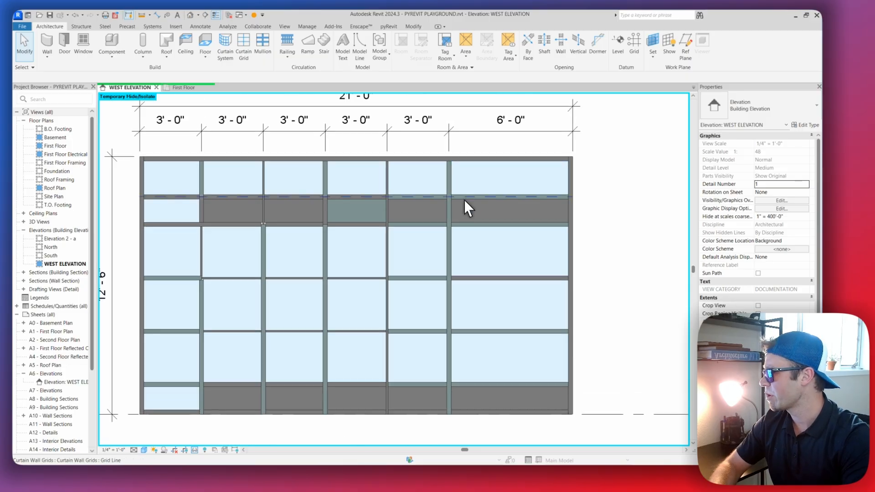
Select the vertical grid line bordering the 6'-0" end bay and copy it 3' horizontally into that bay
{"action": "key", "text": "Tab"}
{"action": "key", "text": "Tab"}
{"action": "key", "text": "Tab"}
{"action": "key", "text": "Tab"}
{"action": "left_click", "coordinate": [447, 179]}
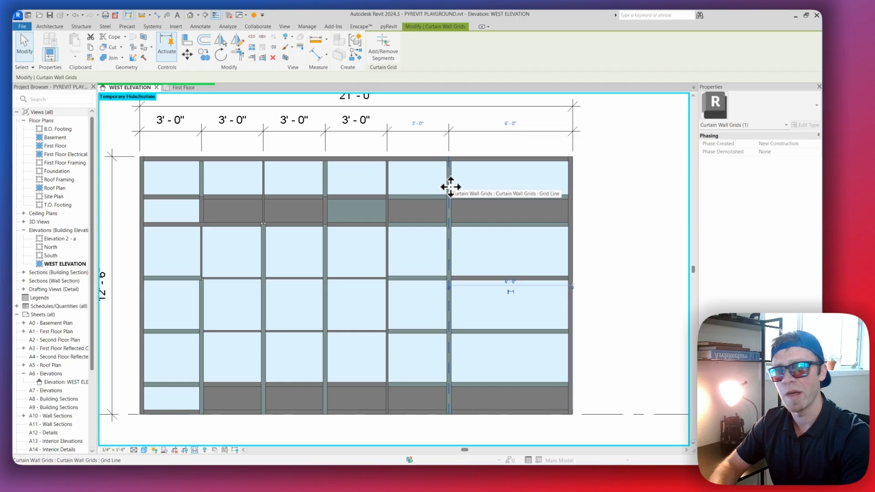
{"action": "key", "text": "c"}
{"action": "key", "text": "c"}
{"action": "scroll", "coordinate": [449, 181], "scroll_direction": "up", "scroll_amount": 2}
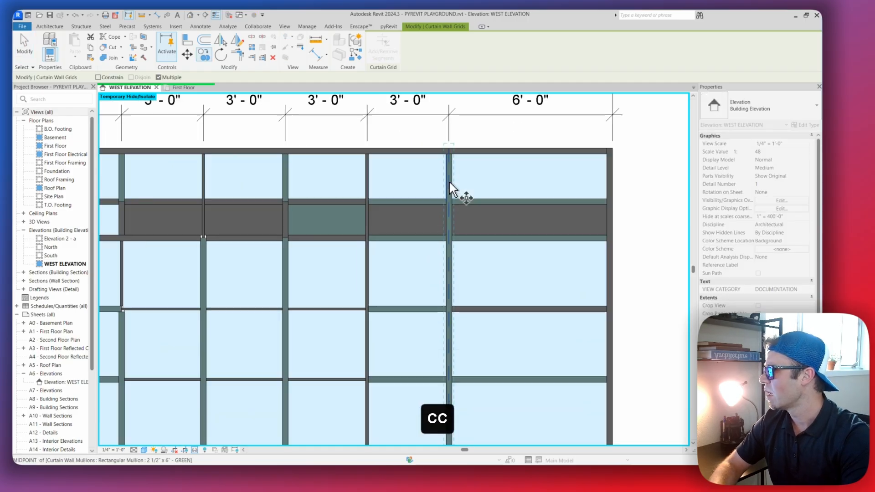
{"action": "left_click", "coordinate": [451, 182]}
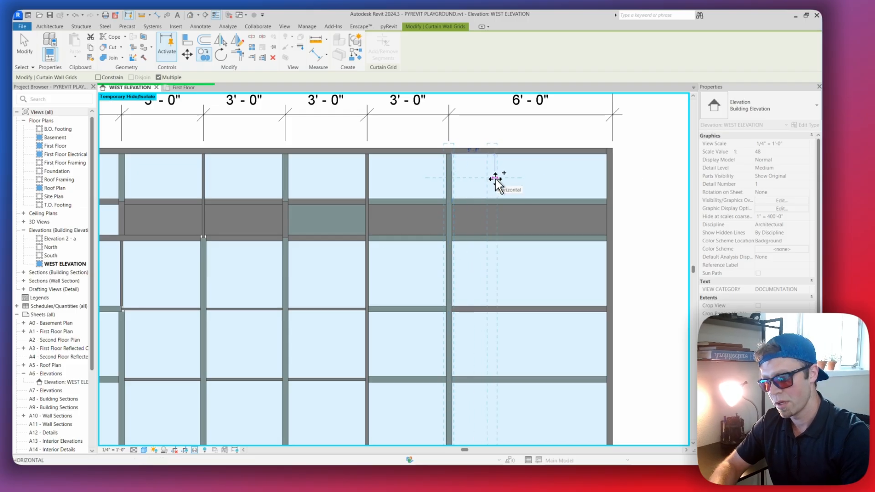
{"action": "type", "text": "3'"}
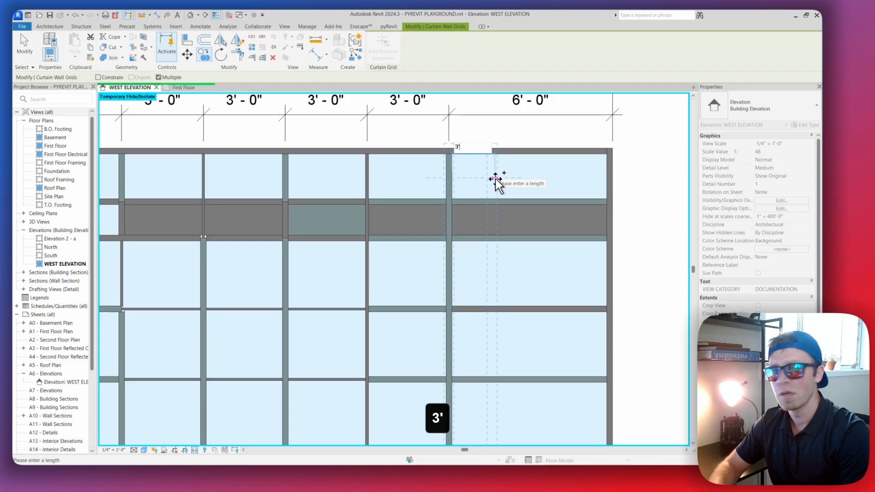
{"action": "key", "text": "Return"}
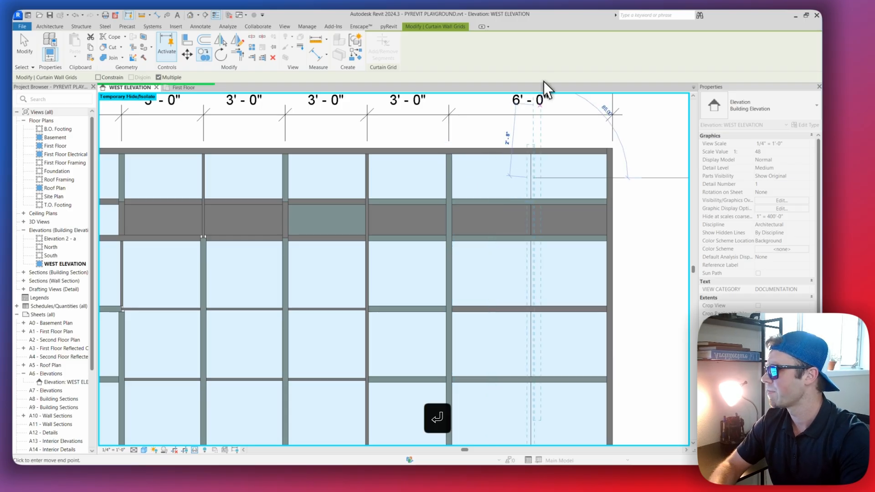
{"action": "scroll", "coordinate": [540, 152], "scroll_direction": "down", "scroll_amount": 2}
{"action": "key", "text": "Escape"}
{"action": "key", "text": "Escape"}
Inspect the copied grid line in the end bay and select the whole curtain wall to view its type and properties
{"action": "scroll", "coordinate": [538, 179], "scroll_direction": "up", "scroll_amount": 2}
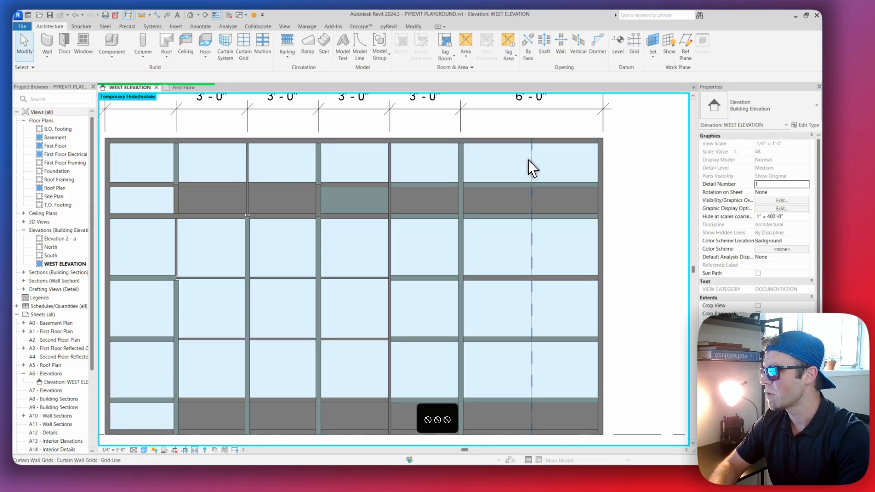
{"action": "middle_click_drag", "start_coordinate": [564, 180], "coordinate": [527, 181]}
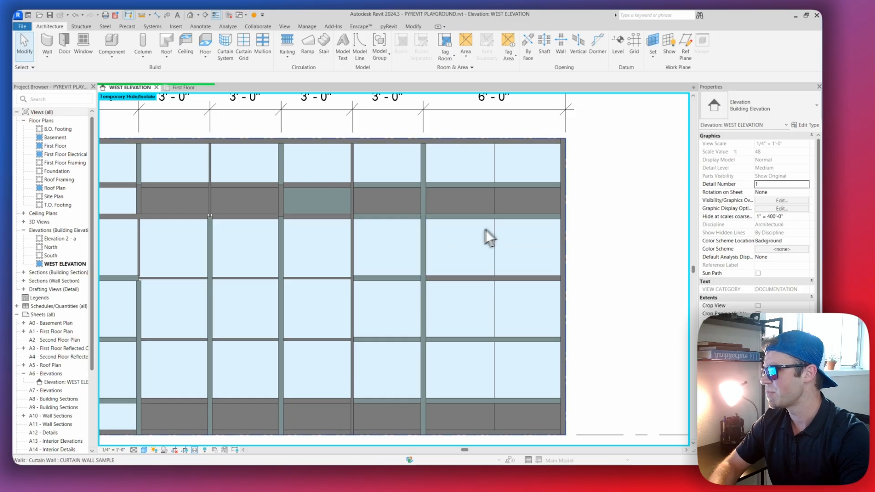
{"action": "scroll", "coordinate": [524, 237], "scroll_direction": "down", "scroll_amount": 2}
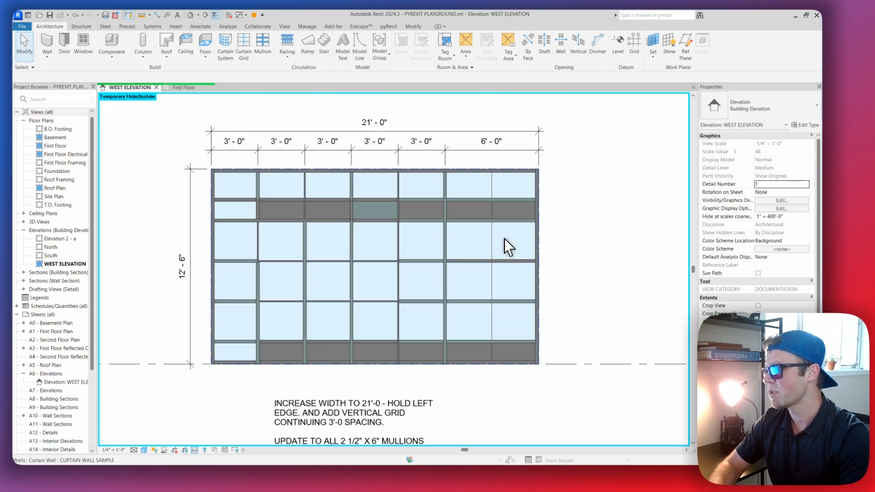
{"action": "left_click", "coordinate": [503, 240]}
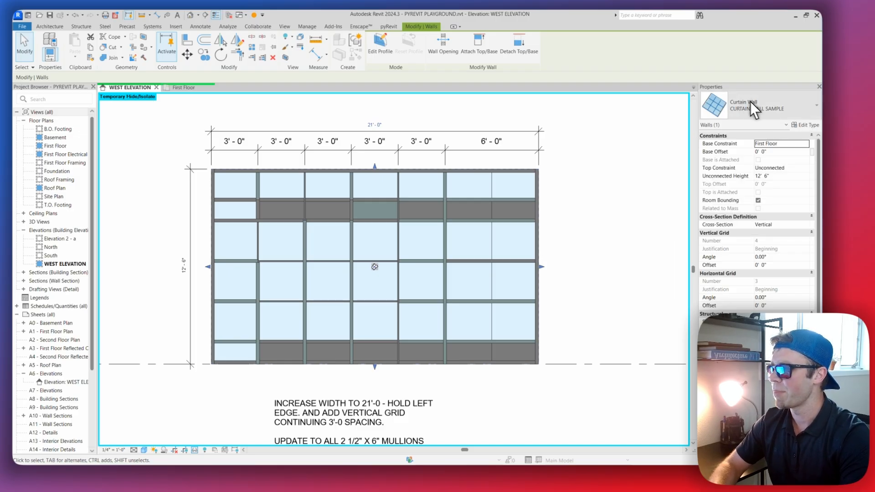
Open the curtain wall's type properties and examine its vertical and horizontal grid layout and mullion settings
{"action": "left_click", "coordinate": [808, 124]}
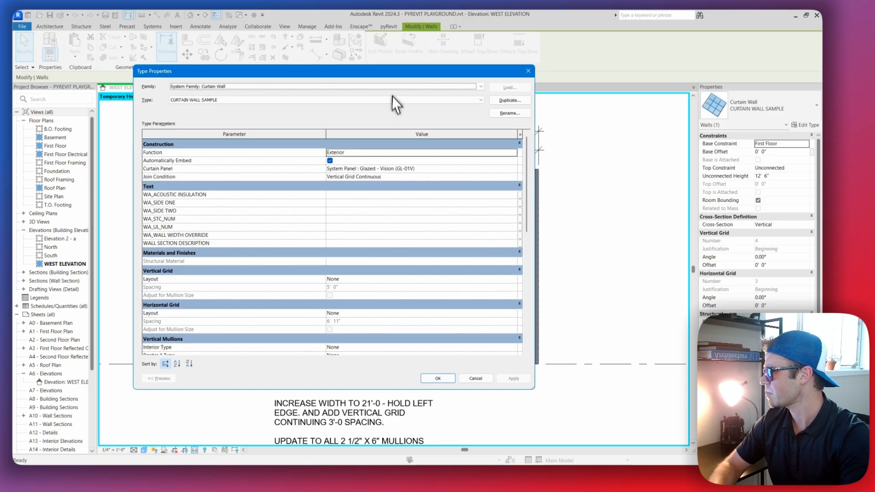
{"action": "left_click_drag", "start_coordinate": [397, 76], "coordinate": [379, 71]}
{"action": "left_click_drag", "start_coordinate": [515, 191], "coordinate": [499, 184]}
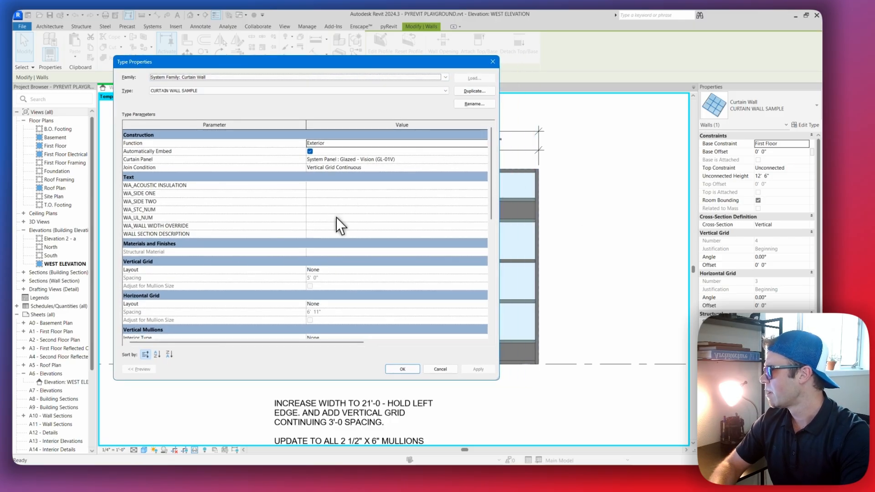
{"action": "scroll", "coordinate": [338, 217], "scroll_direction": "down", "scroll_amount": 4}
{"action": "scroll", "coordinate": [336, 219], "scroll_direction": "up", "scroll_amount": 4}
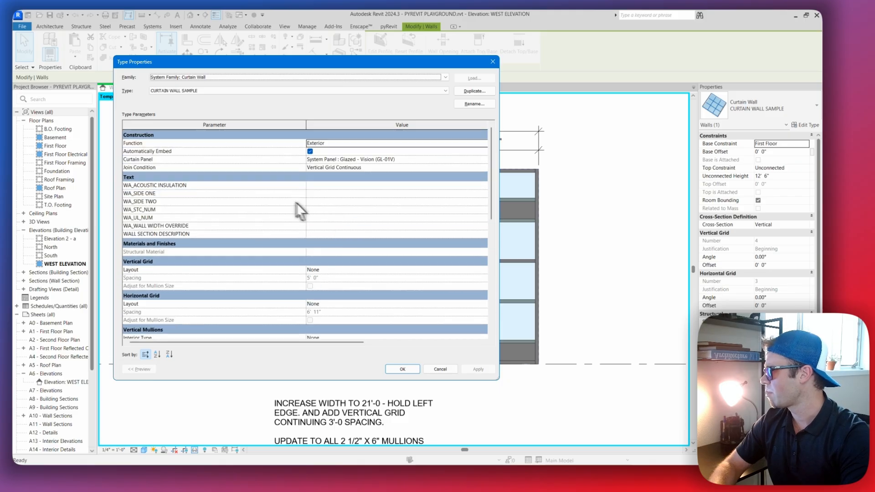
{"action": "scroll", "coordinate": [307, 206], "scroll_direction": "down", "scroll_amount": 5}
{"action": "scroll", "coordinate": [330, 218], "scroll_direction": "up", "scroll_amount": 2}
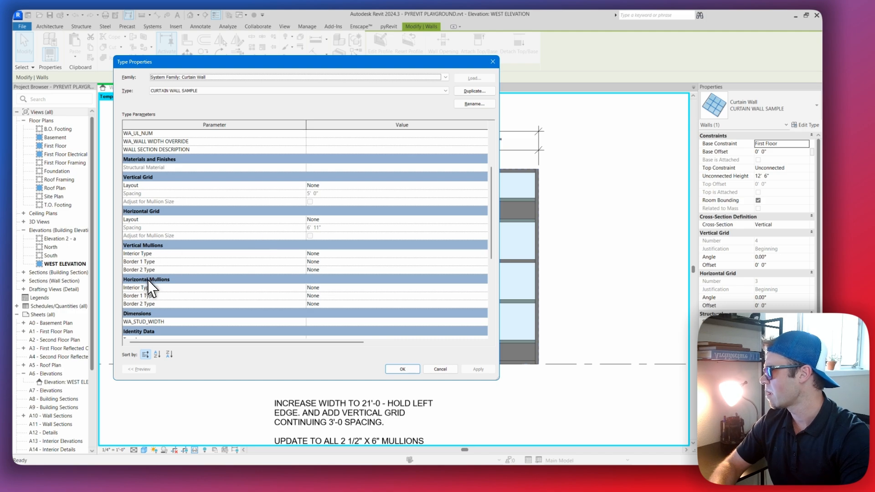
{"action": "scroll", "coordinate": [160, 279], "scroll_direction": "down", "scroll_amount": 1}
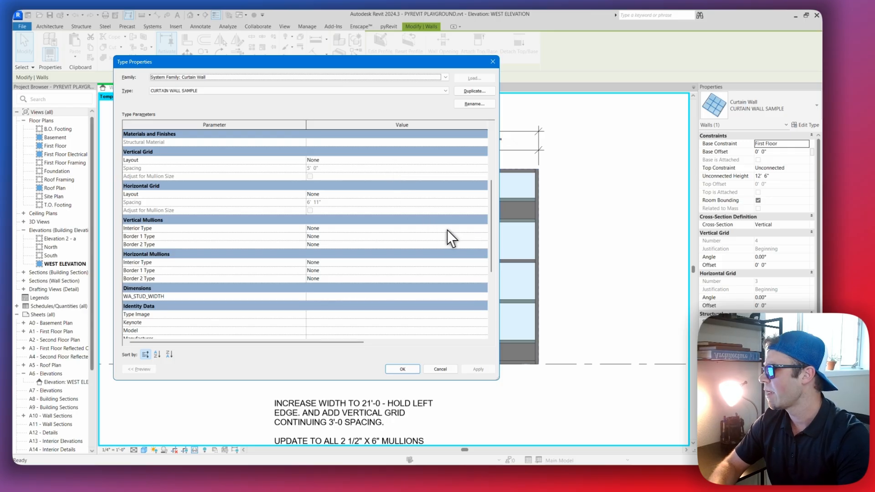
Review the mullion types available for the interior and border vertical mullions, then close the type properties and deselect the wall
{"action": "left_click", "coordinate": [469, 228]}
{"action": "left_click", "coordinate": [478, 228]}
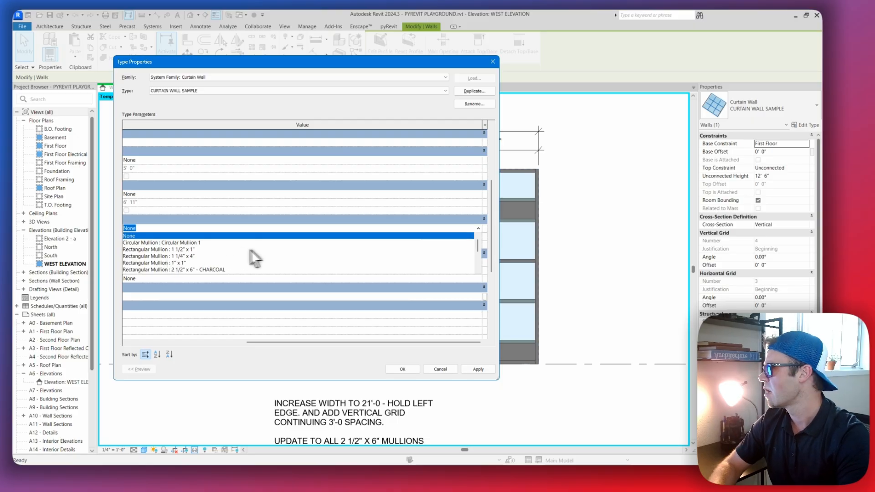
{"action": "left_click", "coordinate": [390, 313]}
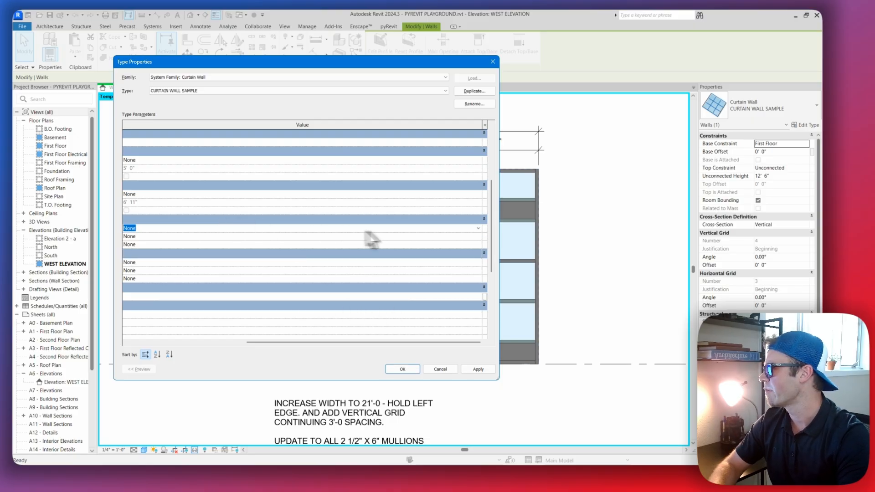
{"action": "scroll", "coordinate": [166, 269], "scroll_direction": "up", "scroll_amount": 1}
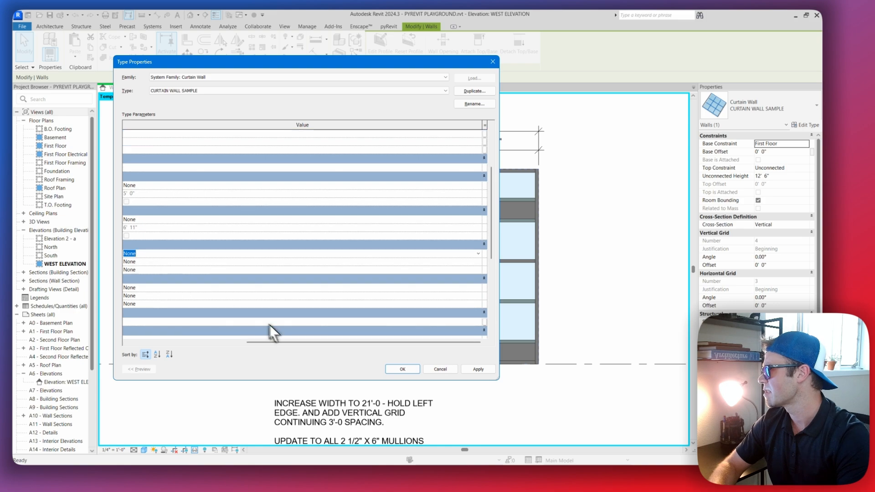
{"action": "left_click_drag", "start_coordinate": [295, 342], "coordinate": [227, 342]}
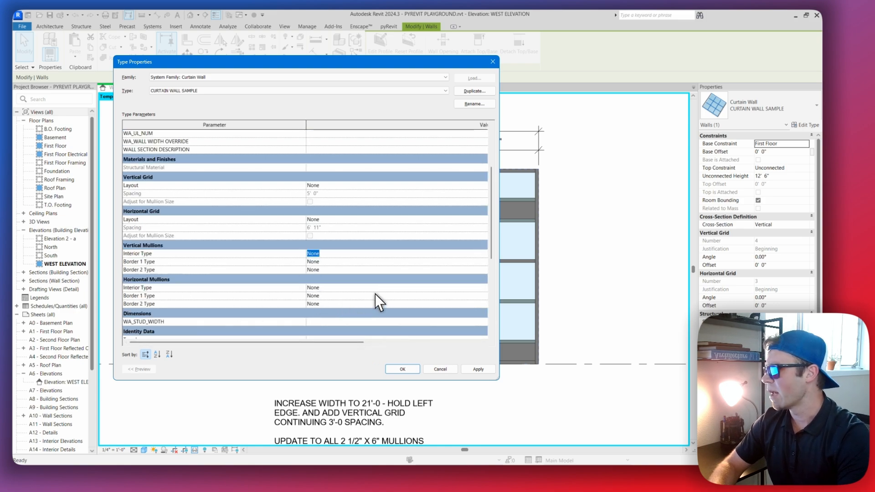
{"action": "left_click_drag", "start_coordinate": [446, 62], "coordinate": [372, 60]}
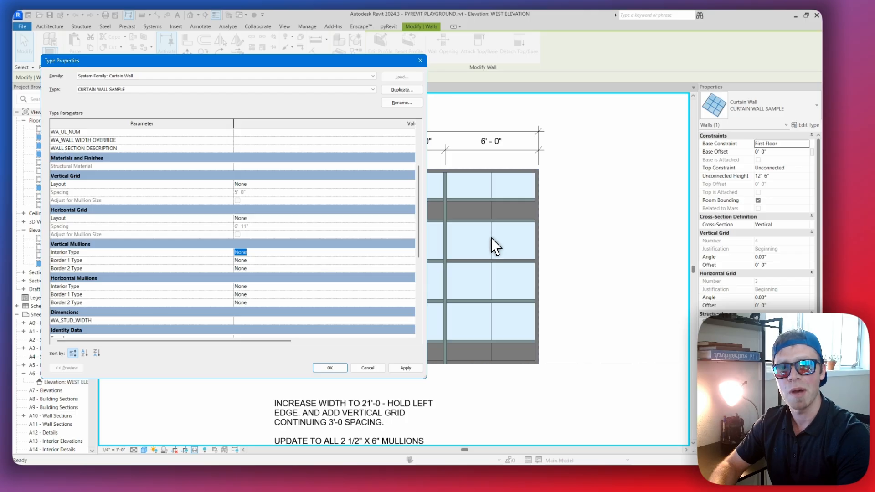
{"action": "left_click", "coordinate": [278, 260]}
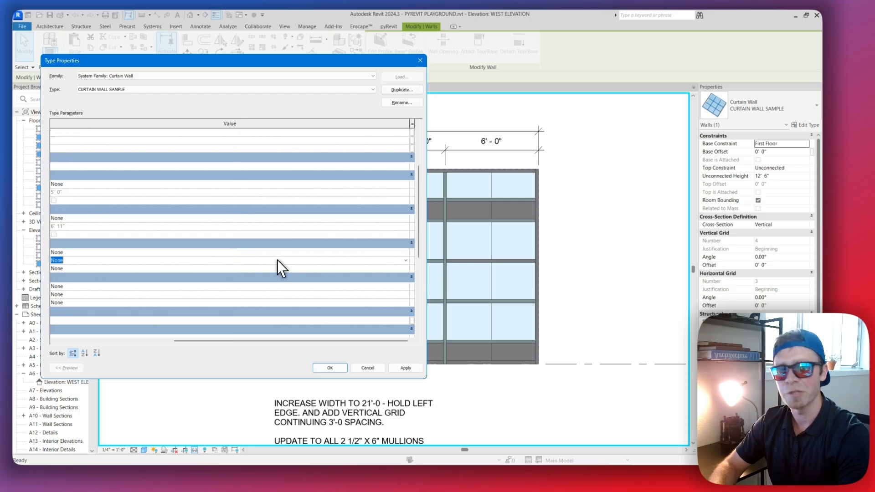
{"action": "left_click", "coordinate": [330, 368]}
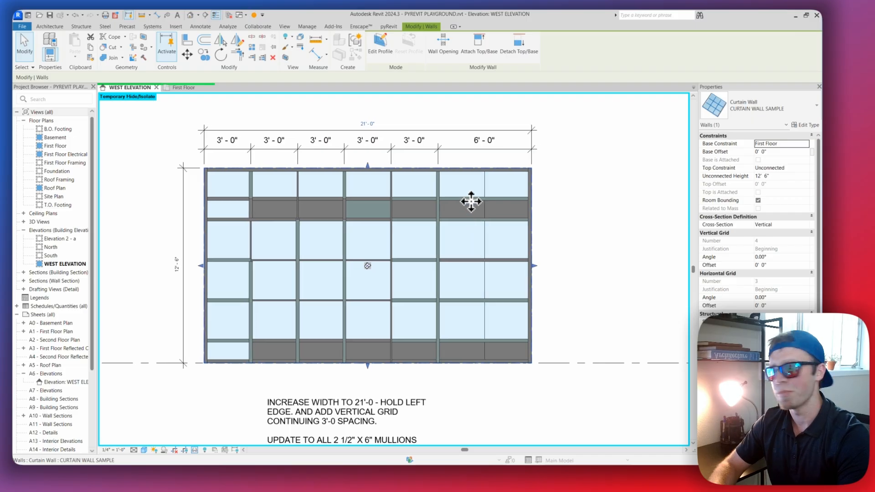
{"action": "key", "text": "Escape"}
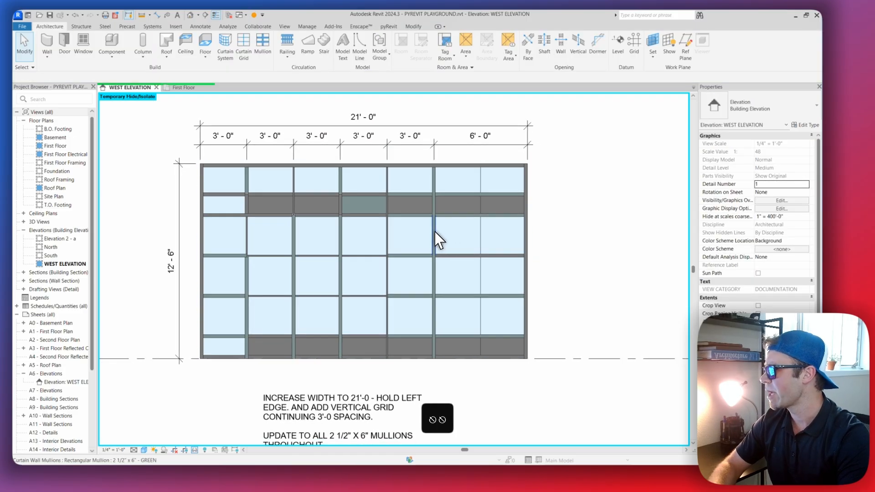
Select the vertical mullion segment bordering the end bay and check its mullion type
{"action": "left_click", "coordinate": [433, 231]}
{"action": "scroll", "coordinate": [434, 231], "scroll_direction": "up", "scroll_amount": 3}
{"action": "middle_click_drag", "start_coordinate": [521, 244], "coordinate": [486, 248]}
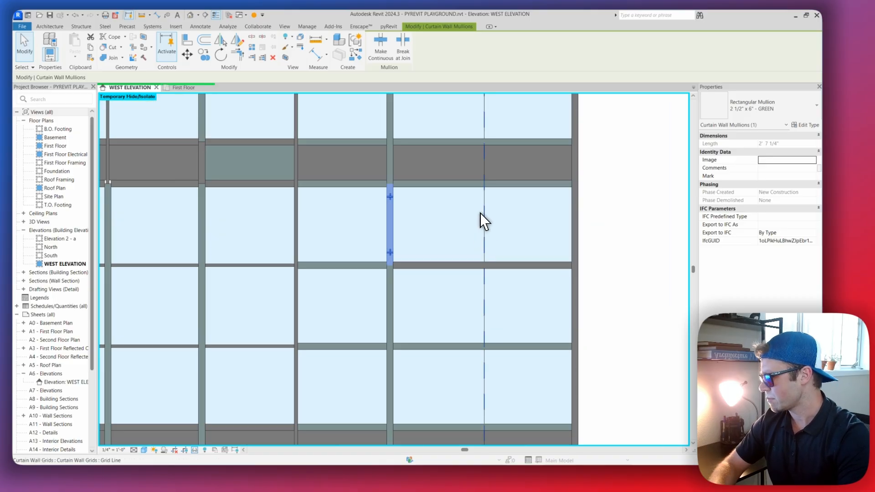
{"action": "middle_click_drag", "start_coordinate": [404, 232], "coordinate": [407, 250]}
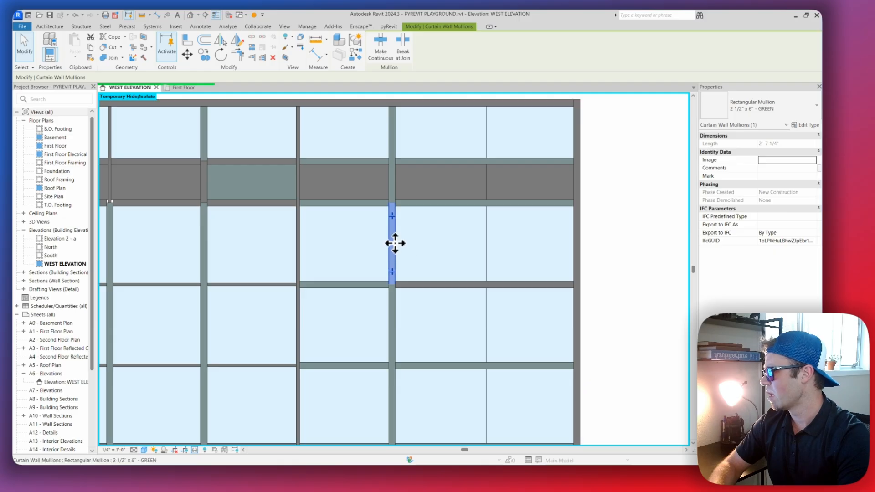
{"action": "scroll", "coordinate": [394, 239], "scroll_direction": "down", "scroll_amount": 2}
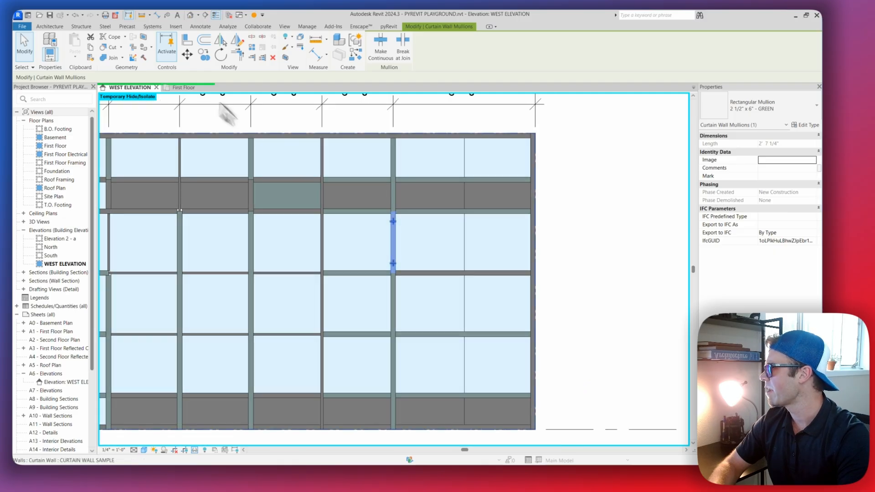
Place a 2 1/2" x 6" - GREEN rectangular mullion along the entire new vertical grid line in the end bay
{"action": "left_click", "coordinate": [50, 26]}
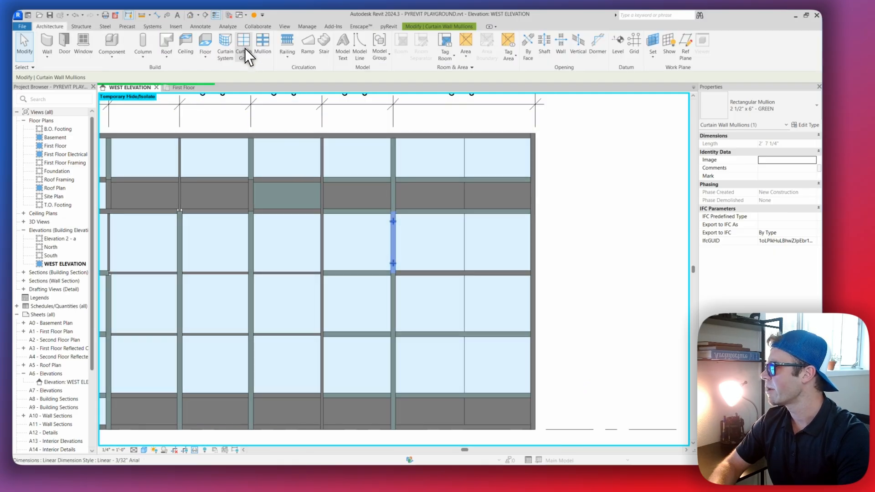
{"action": "left_click", "coordinate": [258, 42]}
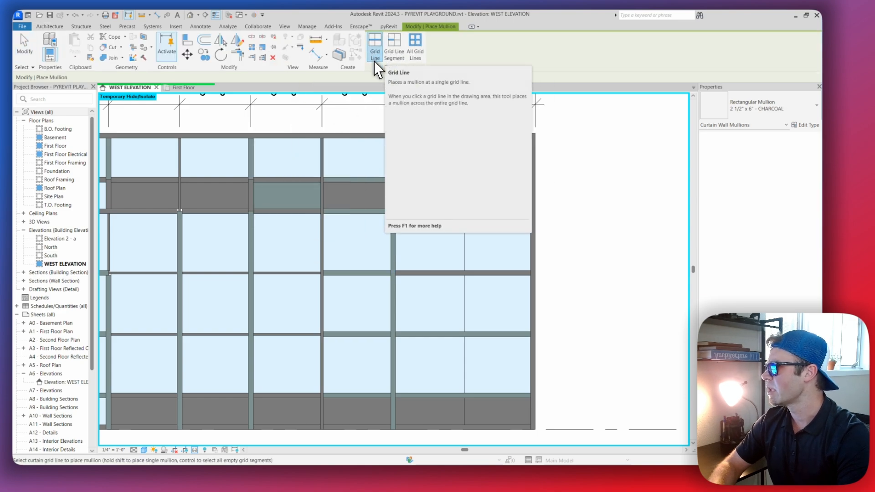
{"action": "left_click", "coordinate": [774, 107]}
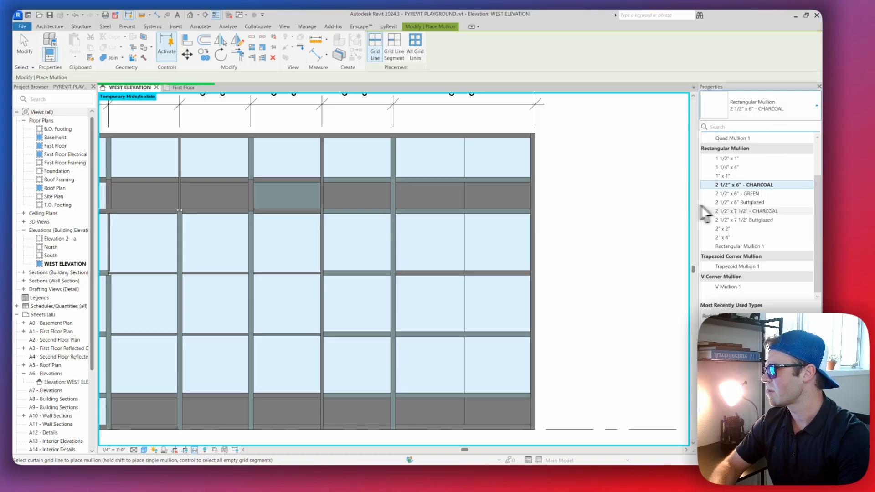
{"action": "scroll", "coordinate": [618, 210], "scroll_direction": "down", "scroll_amount": 3}
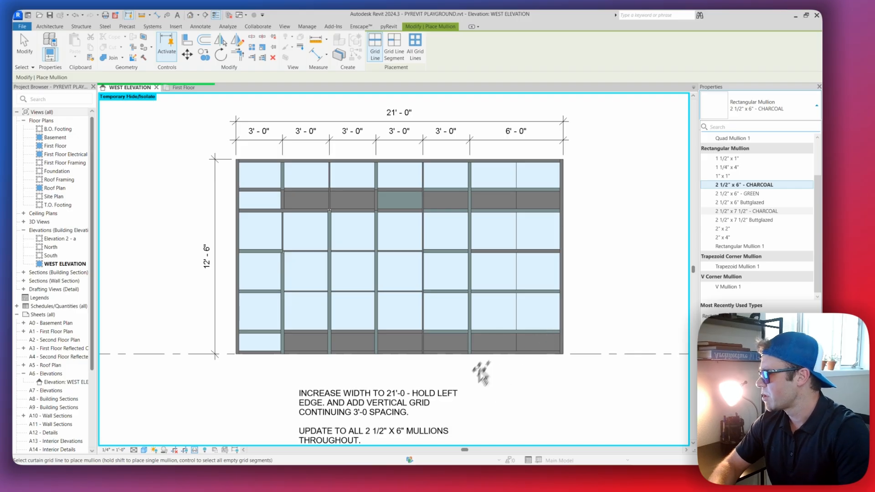
{"action": "middle_click_drag", "start_coordinate": [401, 371], "coordinate": [381, 305]}
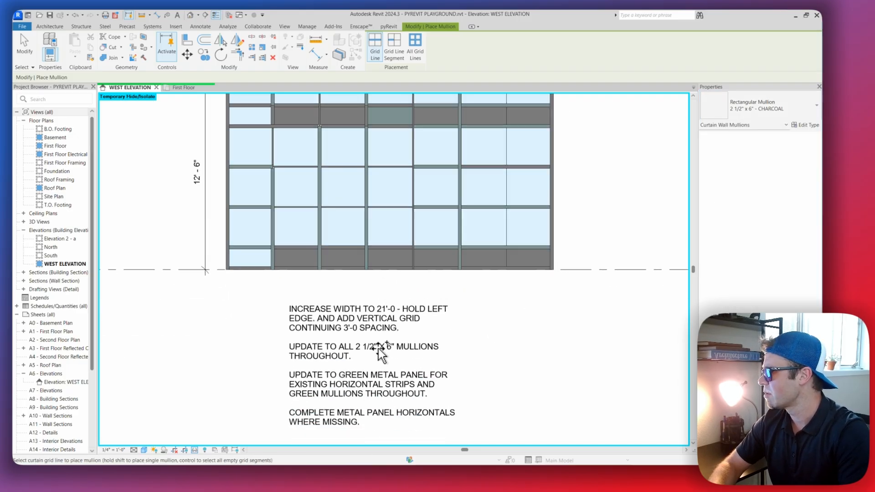
{"action": "middle_click_drag", "start_coordinate": [441, 301], "coordinate": [417, 366]}
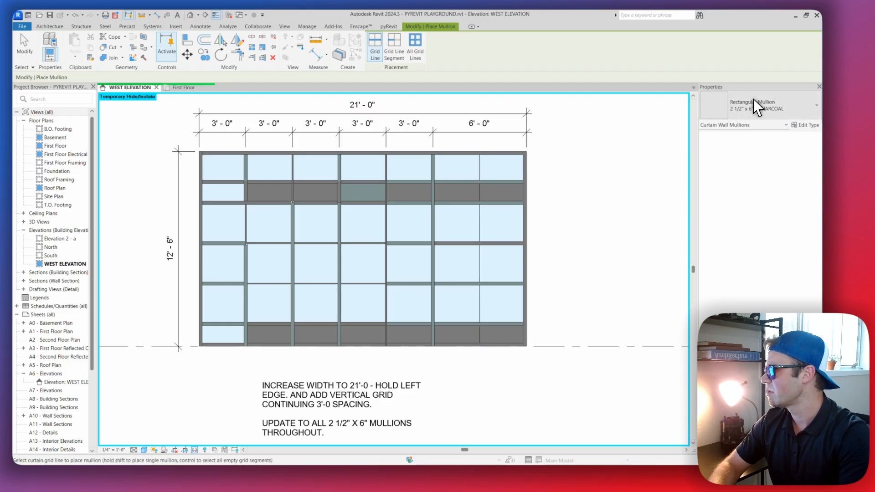
{"action": "middle_click_drag", "start_coordinate": [366, 418], "coordinate": [360, 316]}
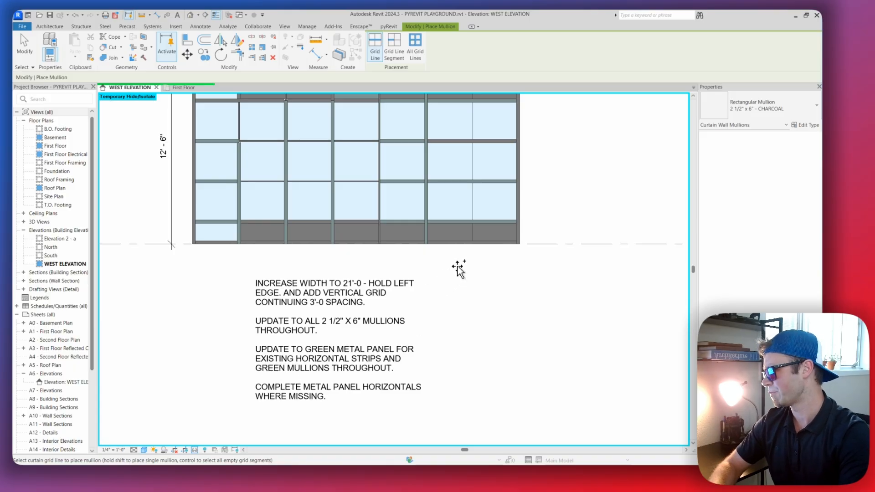
{"action": "middle_click_drag", "start_coordinate": [504, 197], "coordinate": [490, 278]}
{"action": "left_click", "coordinate": [766, 109]}
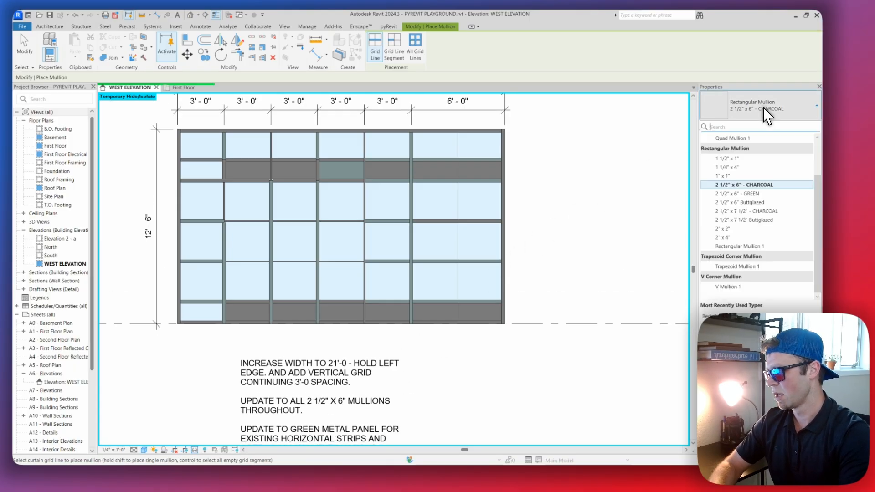
{"action": "left_click", "coordinate": [757, 193]}
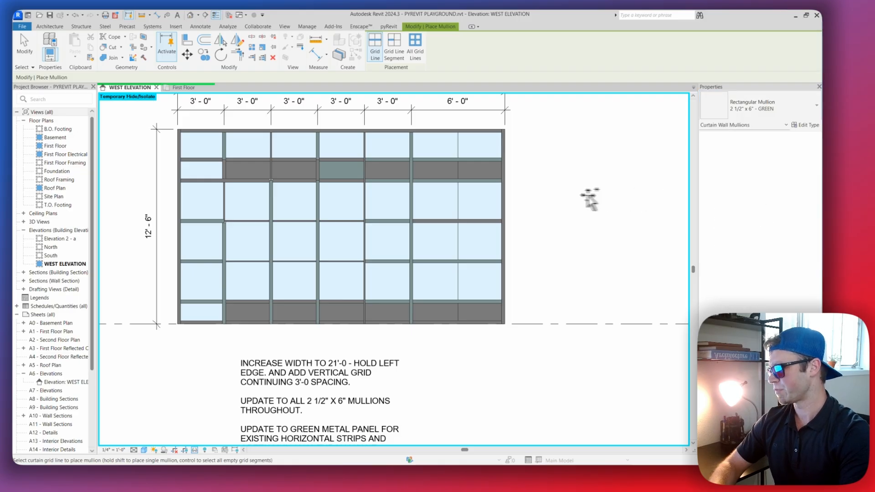
{"action": "left_click", "coordinate": [459, 197]}
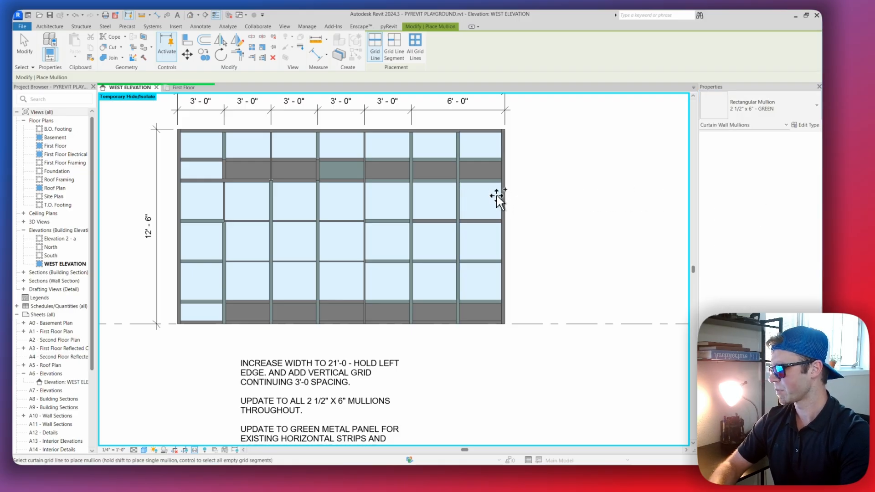
{"action": "key", "text": "Escape"}
{"action": "key", "text": "Escape"}
Examine the mullions across the curtain wall and reread the scenario notes on mullion size, green metal panels and missing horizontals
{"action": "scroll", "coordinate": [494, 197], "scroll_direction": "down", "scroll_amount": 1}
{"action": "scroll", "coordinate": [477, 196], "scroll_direction": "up", "scroll_amount": 2}
{"action": "scroll", "coordinate": [477, 198], "scroll_direction": "down", "scroll_amount": 3}
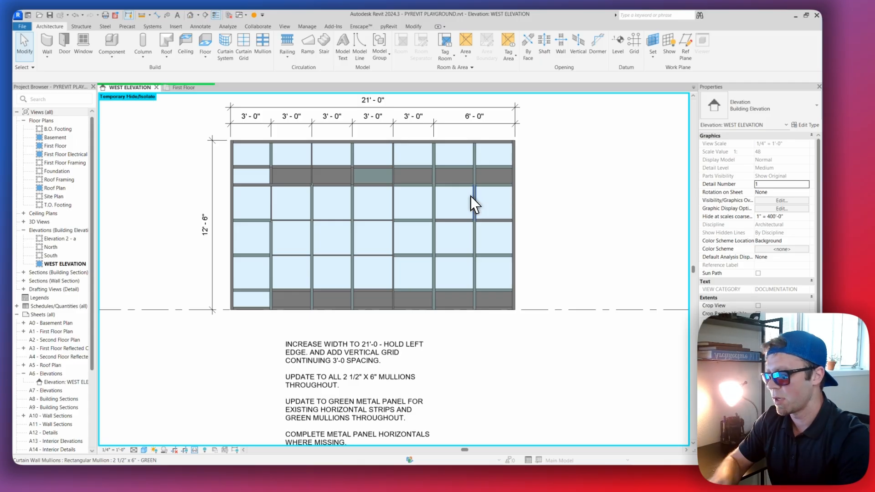
{"action": "scroll", "coordinate": [450, 214], "scroll_direction": "up", "scroll_amount": 2}
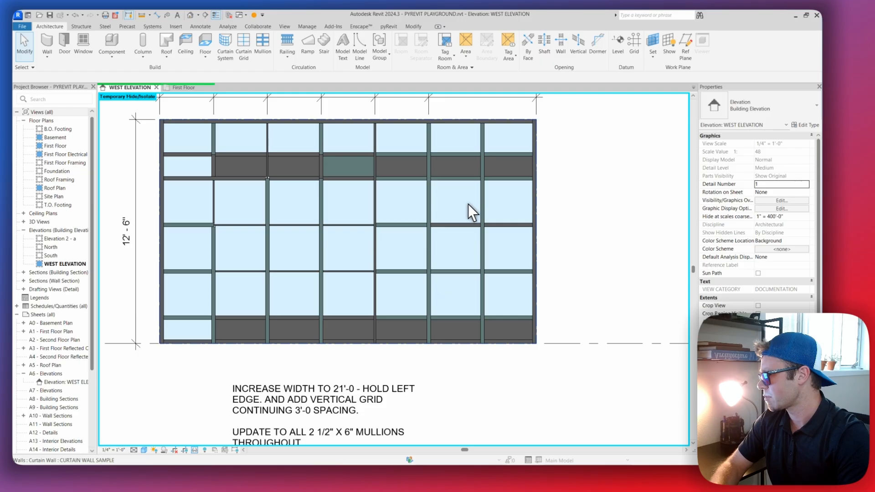
{"action": "scroll", "coordinate": [483, 199], "scroll_direction": "down", "scroll_amount": 2}
{"action": "scroll", "coordinate": [483, 199], "scroll_direction": "up", "scroll_amount": 2}
{"action": "scroll", "coordinate": [483, 199], "scroll_direction": "down", "scroll_amount": 2}
{"action": "scroll", "coordinate": [391, 291], "scroll_direction": "up", "scroll_amount": 2}
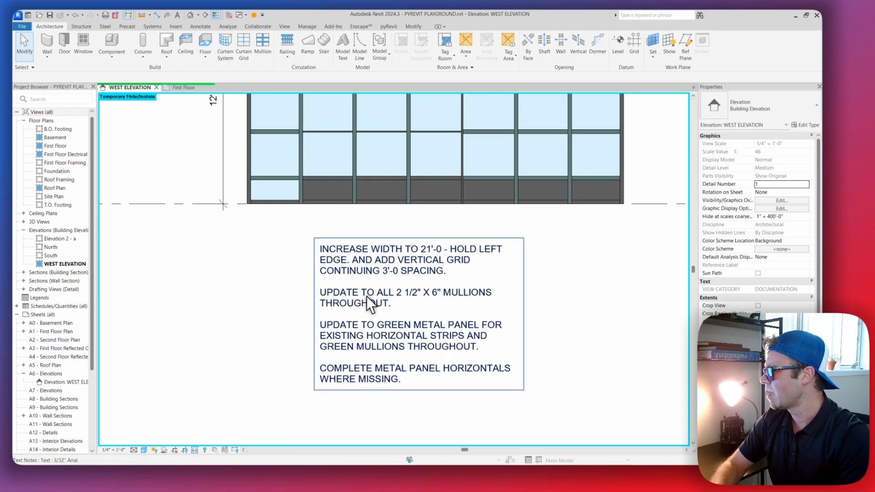
{"action": "scroll", "coordinate": [483, 285], "scroll_direction": "down", "scroll_amount": 3}
{"action": "scroll", "coordinate": [489, 206], "scroll_direction": "up", "scroll_amount": 1}
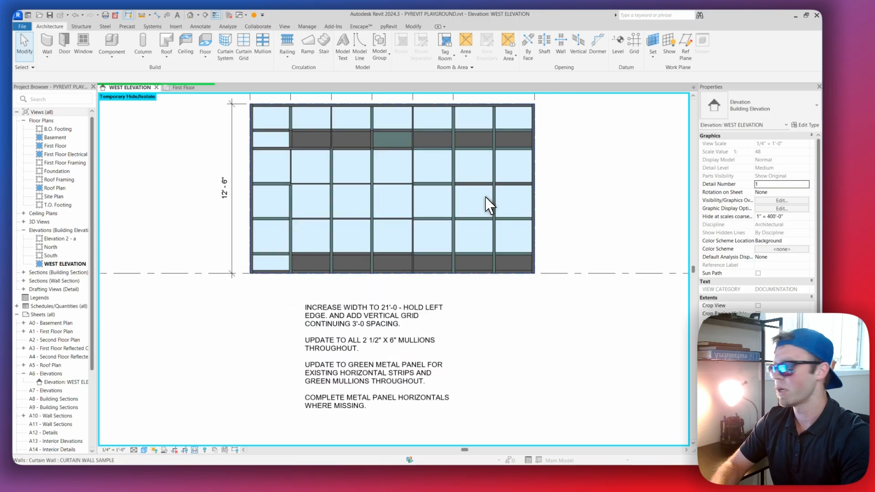
Select the end bay's vertical mullion segment and review the options for selecting its related mullions
{"action": "scroll", "coordinate": [489, 206], "scroll_direction": "up", "scroll_amount": 2}
{"action": "left_click", "coordinate": [497, 199]}
{"action": "scroll", "coordinate": [506, 230], "scroll_direction": "down", "scroll_amount": 3}
{"action": "scroll", "coordinate": [498, 209], "scroll_direction": "up", "scroll_amount": 2}
{"action": "left_click", "coordinate": [491, 198]}
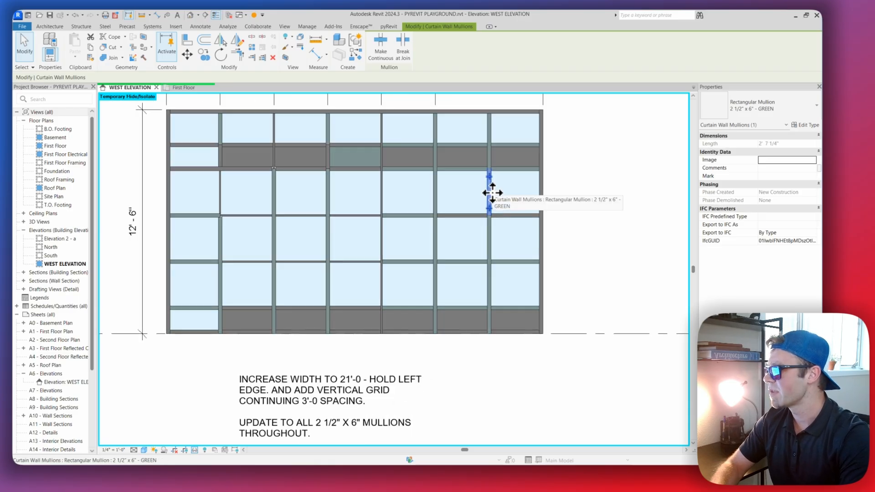
{"action": "right_click", "coordinate": [492, 193]}
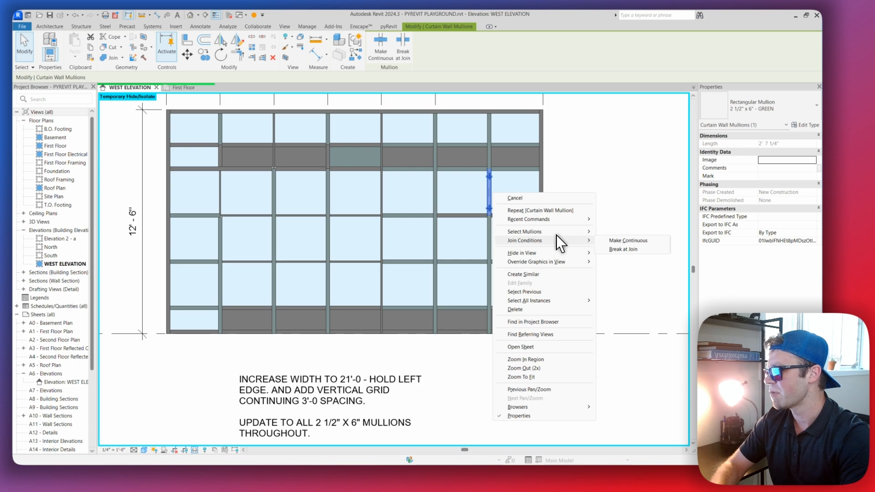
{"action": "mouse_move", "coordinate": [561, 240]}
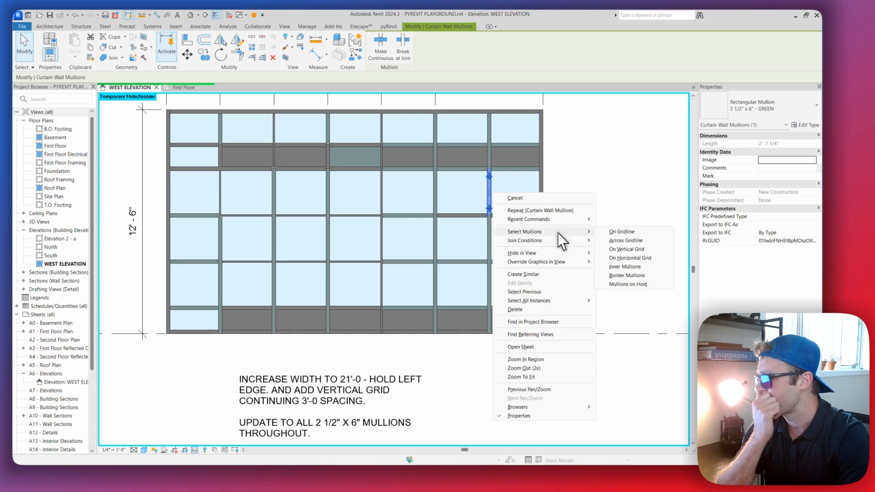
{"action": "left_click", "coordinate": [554, 186]}
{"action": "right_click", "coordinate": [489, 188]}
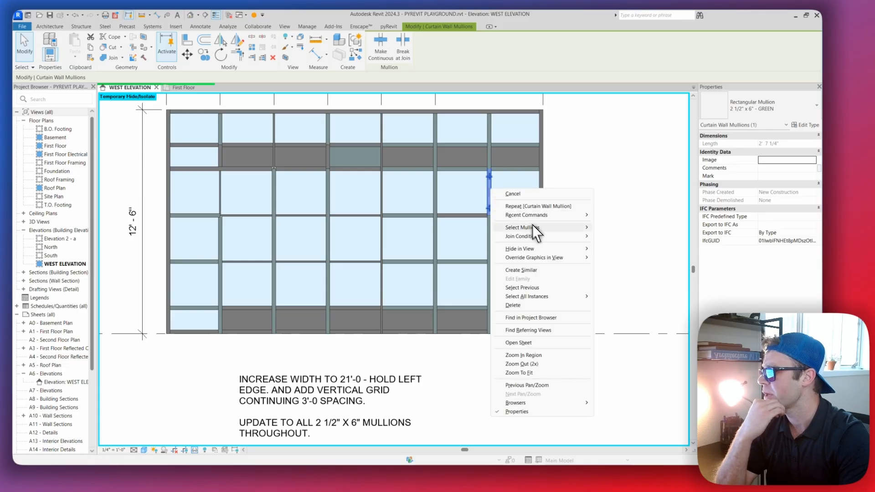
{"action": "mouse_move", "coordinate": [547, 229]}
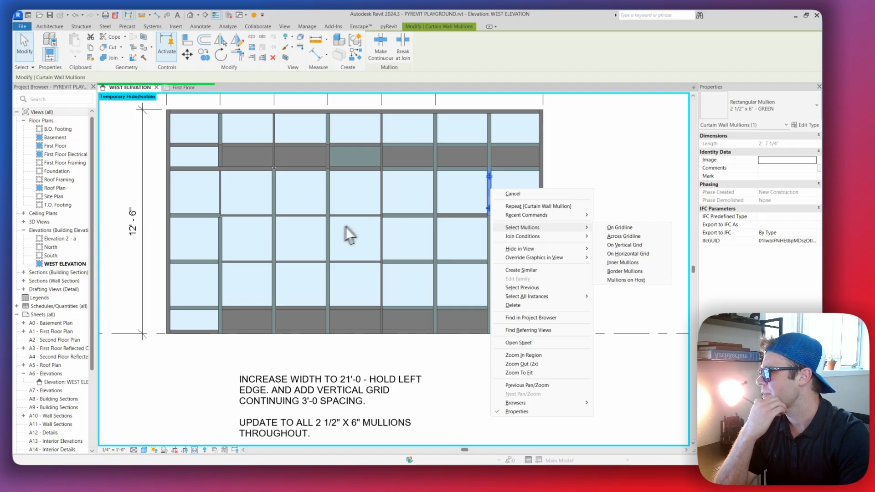
{"action": "left_click", "coordinate": [574, 130]}
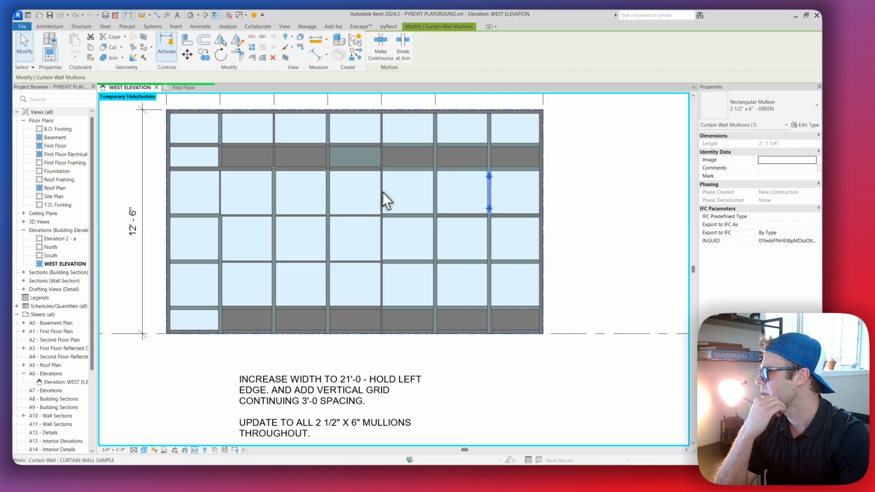
Select every mullion on the host curtain wall and change them all to the 2 1/2" x 6" - GREEN rectangular type
{"action": "left_click", "coordinate": [434, 187]}
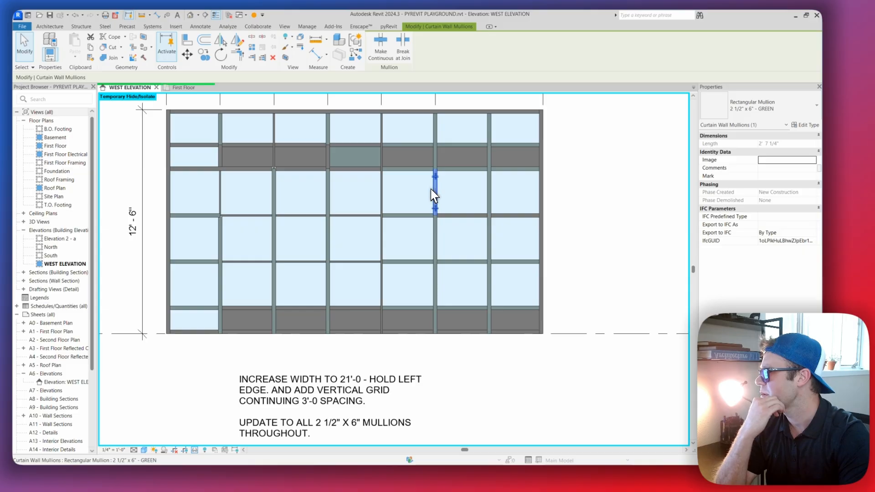
{"action": "right_click", "coordinate": [433, 189]}
{"action": "mouse_move", "coordinate": [502, 229]}
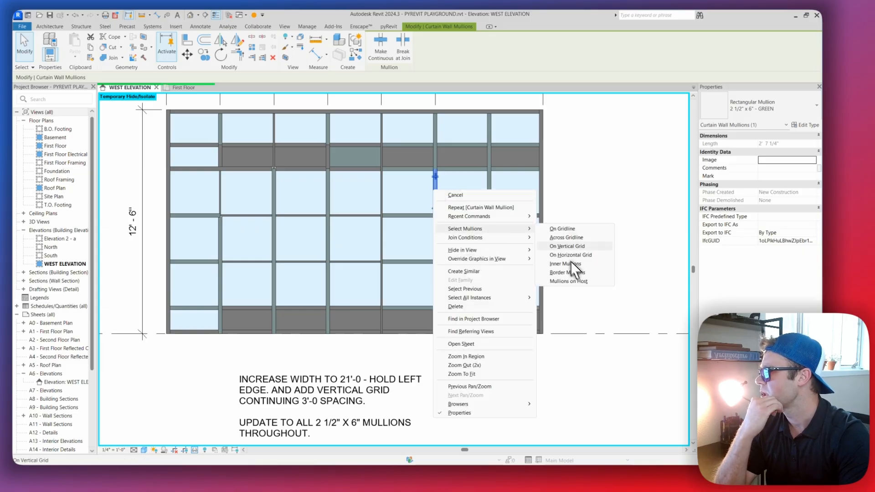
{"action": "left_click", "coordinate": [576, 281]}
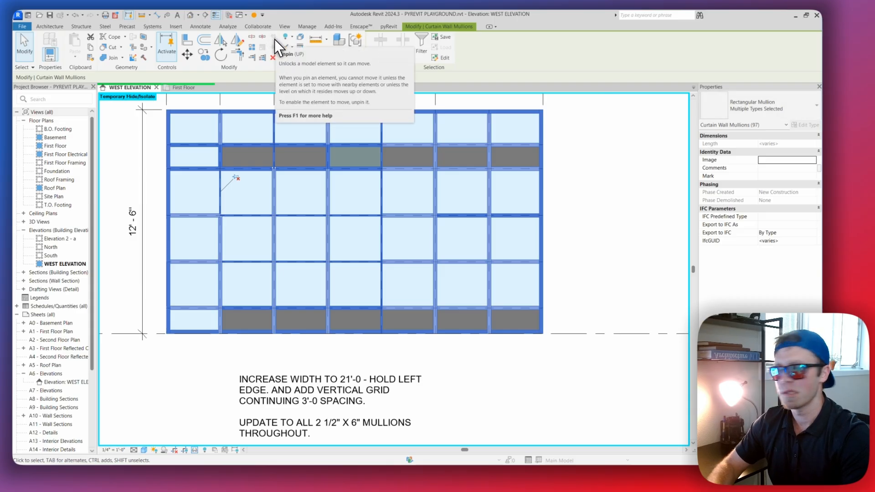
{"action": "left_click", "coordinate": [773, 104]}
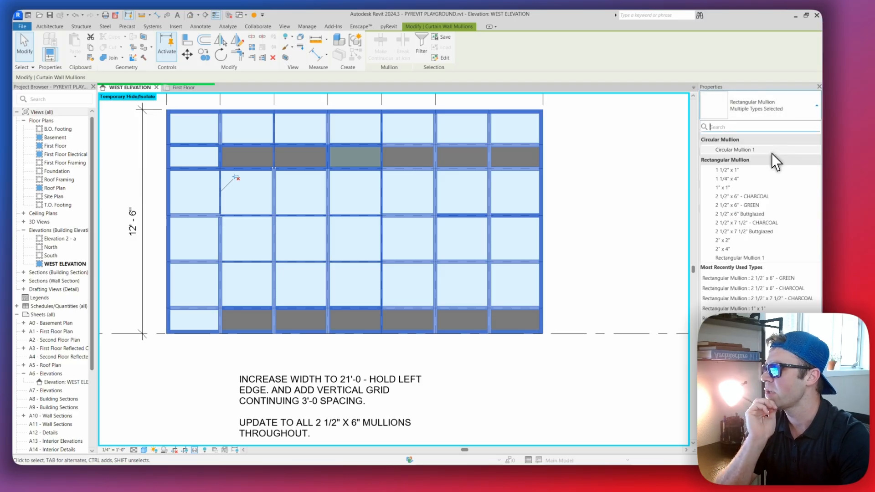
{"action": "left_click", "coordinate": [751, 206]}
{"action": "left_click", "coordinate": [590, 174]}
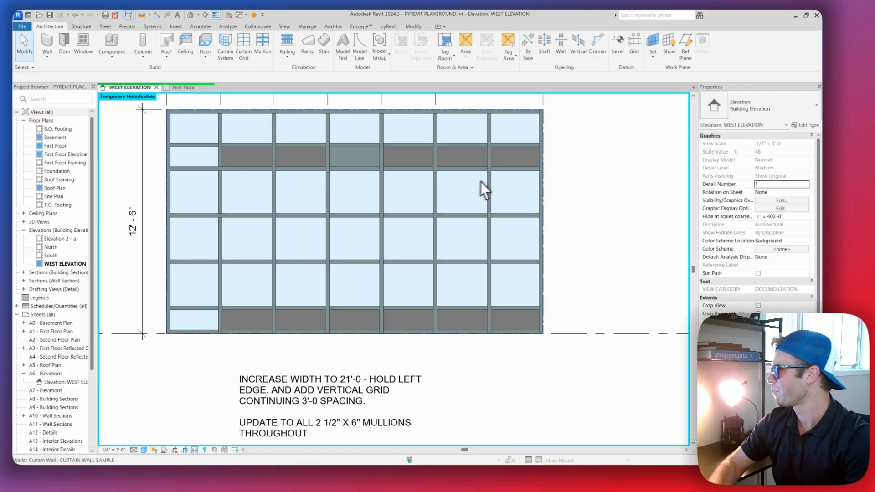
Examine the curtain wall's metal panel strips and reread the notes on green metal panels and completing missing horizontals
{"action": "scroll", "coordinate": [474, 182], "scroll_direction": "down", "scroll_amount": 3}
{"action": "scroll", "coordinate": [428, 192], "scroll_direction": "up", "scroll_amount": 4}
{"action": "scroll", "coordinate": [452, 200], "scroll_direction": "down", "scroll_amount": 1}
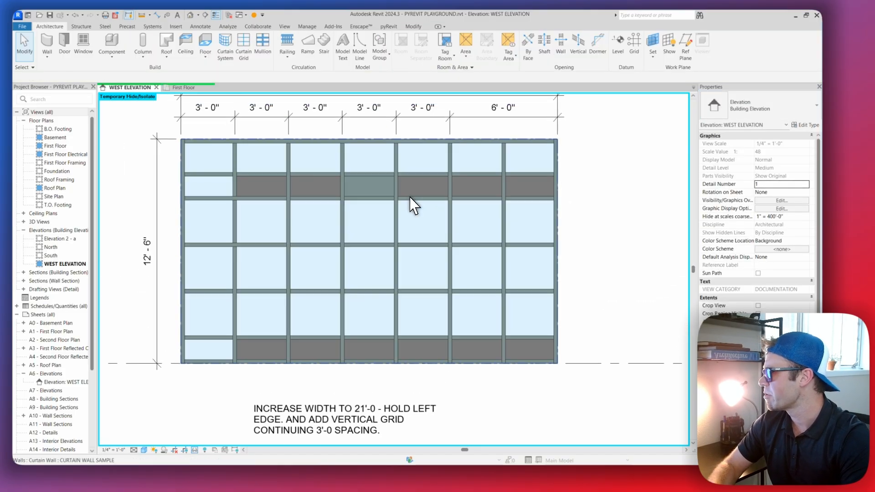
{"action": "middle_click_drag", "start_coordinate": [436, 258], "coordinate": [435, 190]}
{"action": "scroll", "coordinate": [434, 189], "scroll_direction": "down", "scroll_amount": 1}
{"action": "middle_click_drag", "start_coordinate": [435, 308], "coordinate": [433, 288]}
{"action": "scroll", "coordinate": [365, 359], "scroll_direction": "up", "scroll_amount": 2}
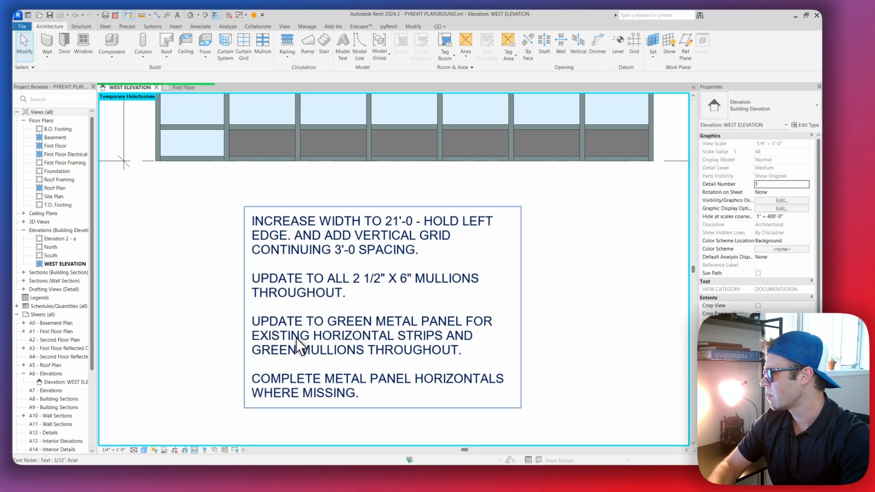
{"action": "scroll", "coordinate": [425, 299], "scroll_direction": "down", "scroll_amount": 2}
{"action": "middle_click_drag", "start_coordinate": [414, 254], "coordinate": [415, 332]}
{"action": "middle_click_drag", "start_coordinate": [406, 162], "coordinate": [404, 227]}
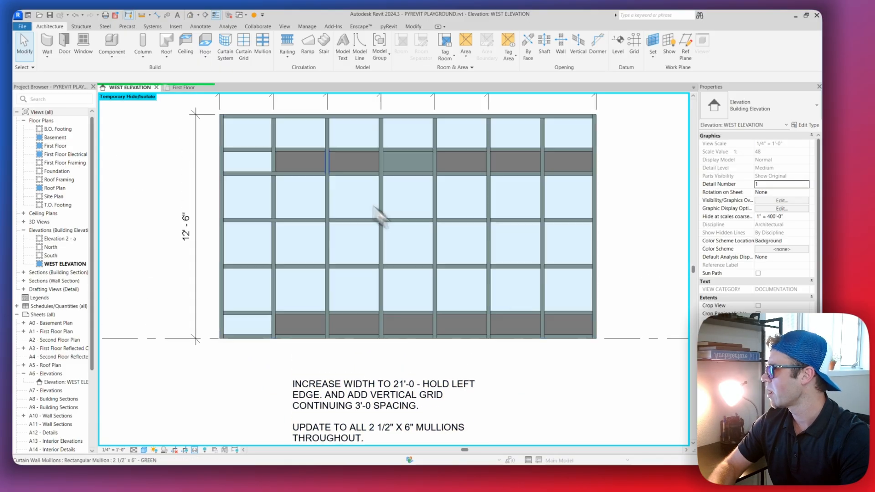
{"action": "middle_click_drag", "start_coordinate": [510, 312], "coordinate": [471, 189]}
{"action": "middle_click_drag", "start_coordinate": [422, 302], "coordinate": [424, 273]}
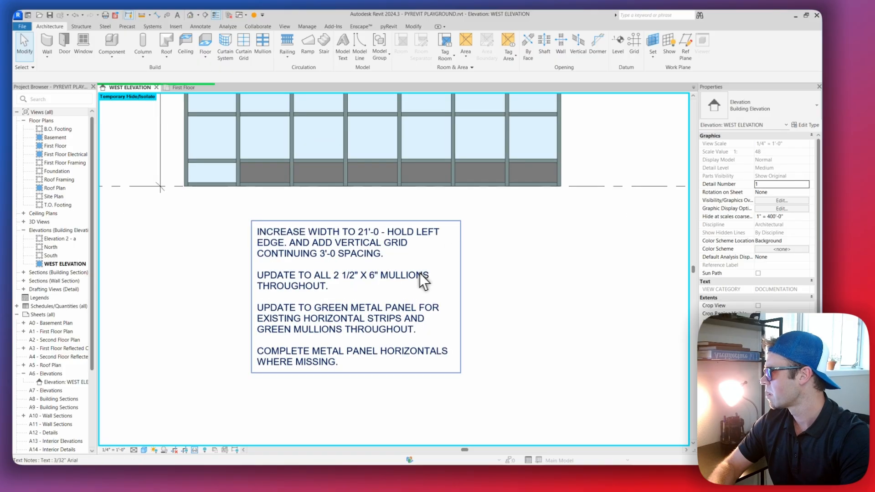
{"action": "scroll", "coordinate": [278, 221], "scroll_direction": "up", "scroll_amount": 1}
{"action": "middle_click_drag", "start_coordinate": [277, 222], "coordinate": [316, 289]}
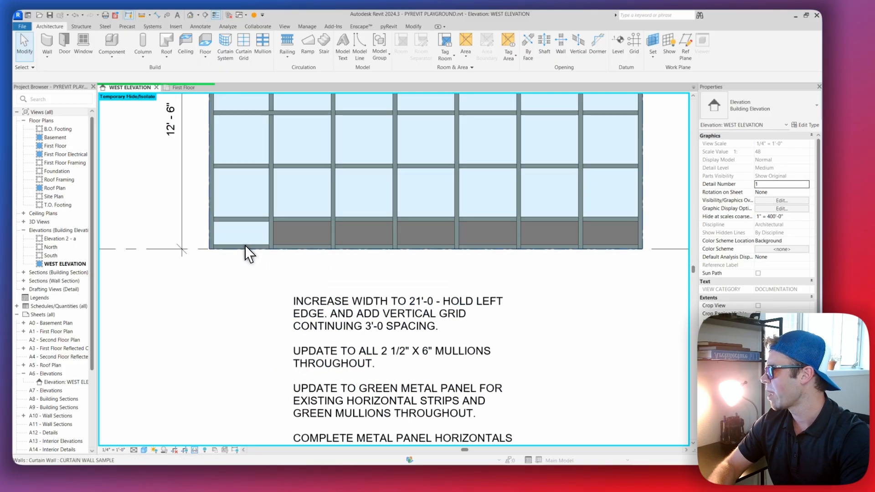
Select the glazed panel in the first bay of the wall's bottom strip and check its panel type
{"action": "scroll", "coordinate": [247, 254], "scroll_direction": "up", "scroll_amount": 1}
{"action": "middle_click_drag", "start_coordinate": [246, 253], "coordinate": [249, 263]}
{"action": "key", "text": "Tab"}
{"action": "key", "text": "Tab"}
{"action": "key", "text": "Tab"}
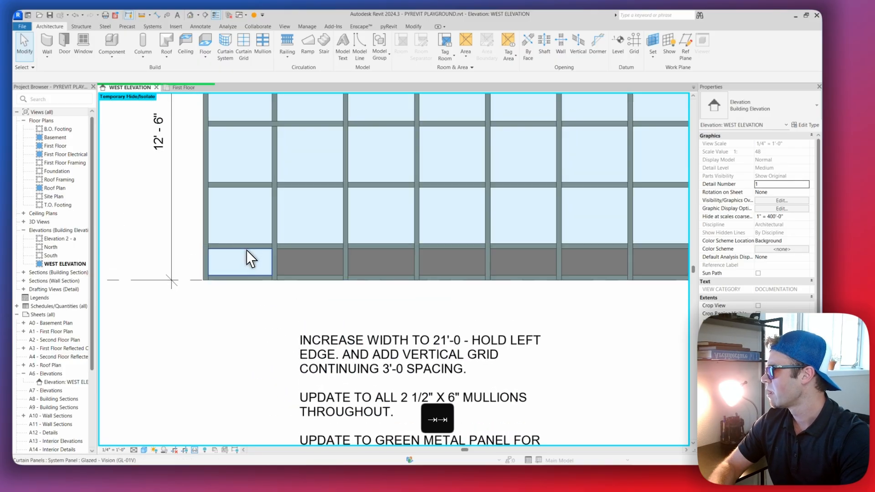
{"action": "left_click", "coordinate": [247, 258]}
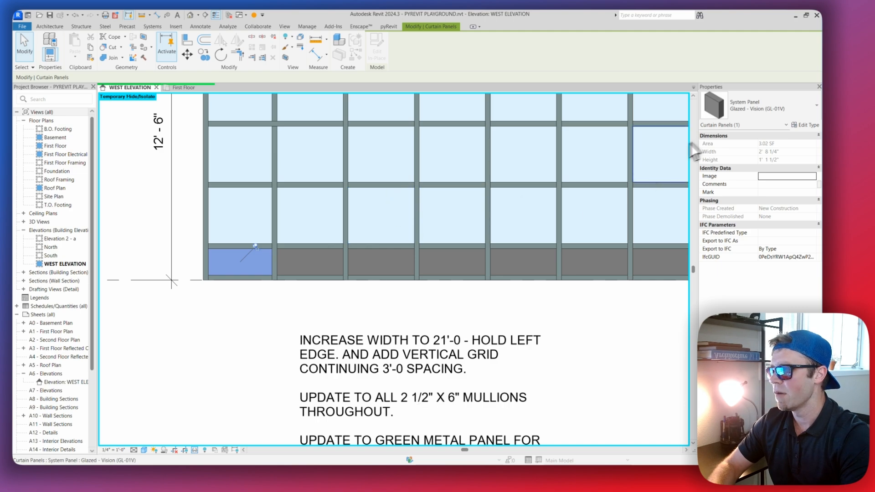
{"action": "scroll", "coordinate": [433, 203], "scroll_direction": "down", "scroll_amount": 3}
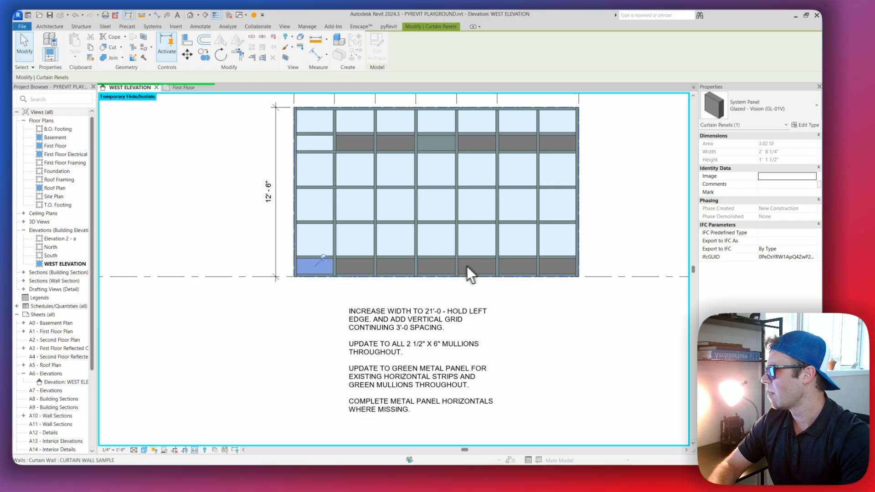
Select all panels along the horizontal grid of the bottom strip, starting from a charcoal panel, and unpin them
{"action": "scroll", "coordinate": [451, 262], "scroll_direction": "up", "scroll_amount": 3}
{"action": "key", "text": "Tab"}
{"action": "key", "text": "Tab"}
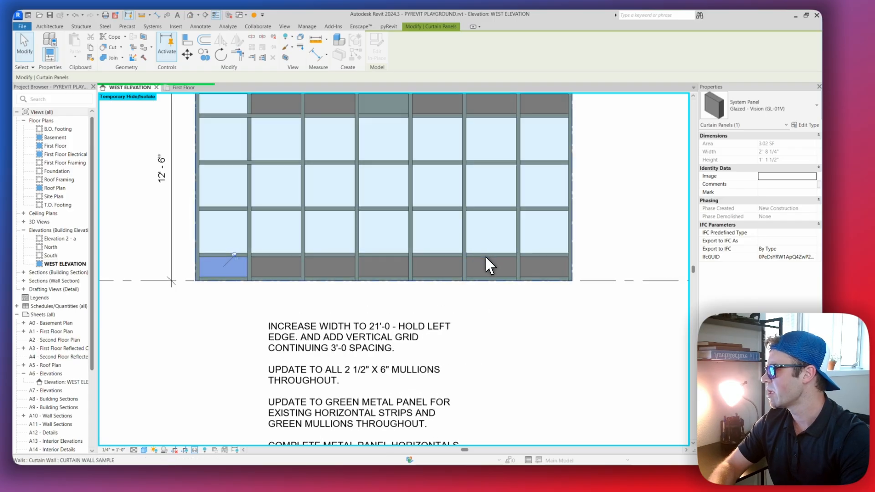
{"action": "left_click", "coordinate": [487, 263]}
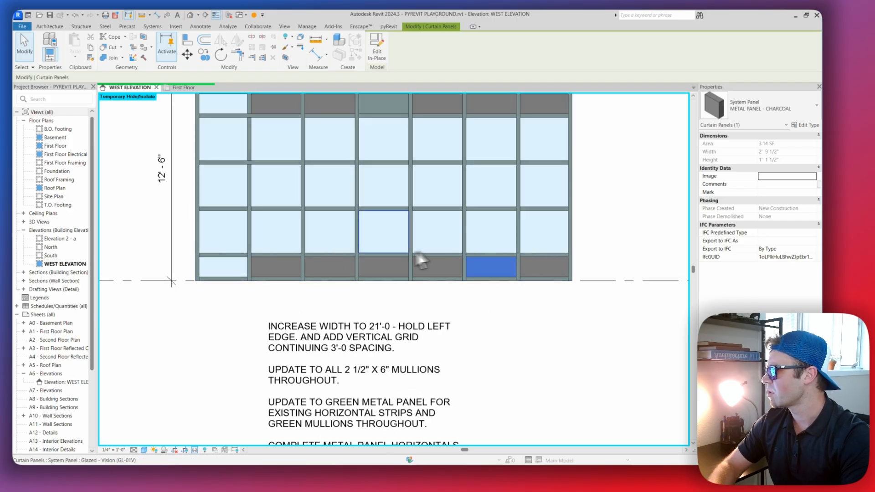
{"action": "scroll", "coordinate": [494, 258], "scroll_direction": "up", "scroll_amount": 1}
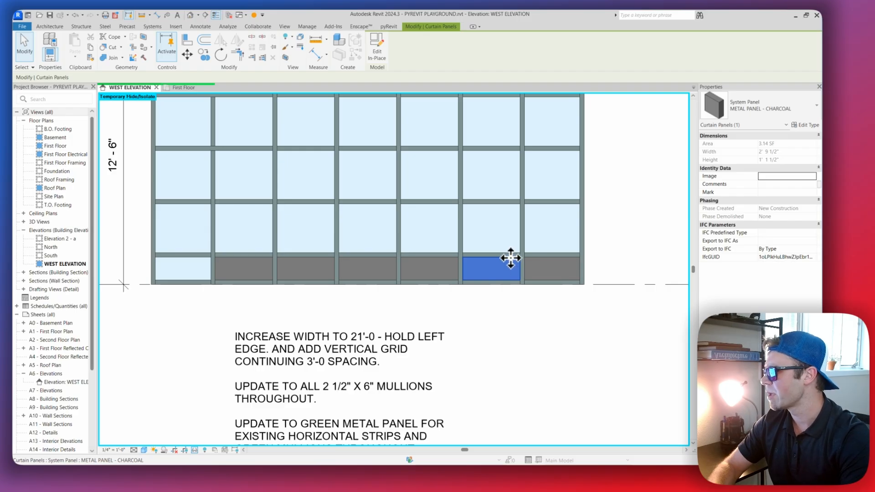
{"action": "right_click", "coordinate": [512, 257]}
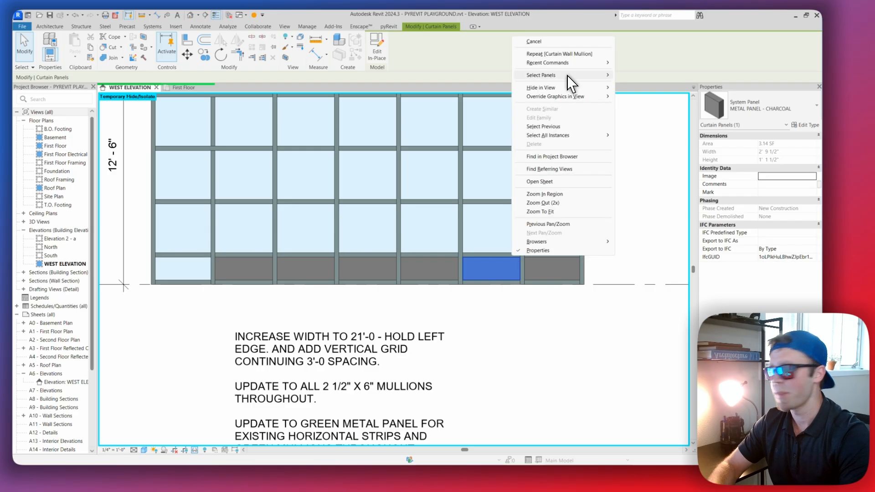
{"action": "mouse_move", "coordinate": [567, 76]}
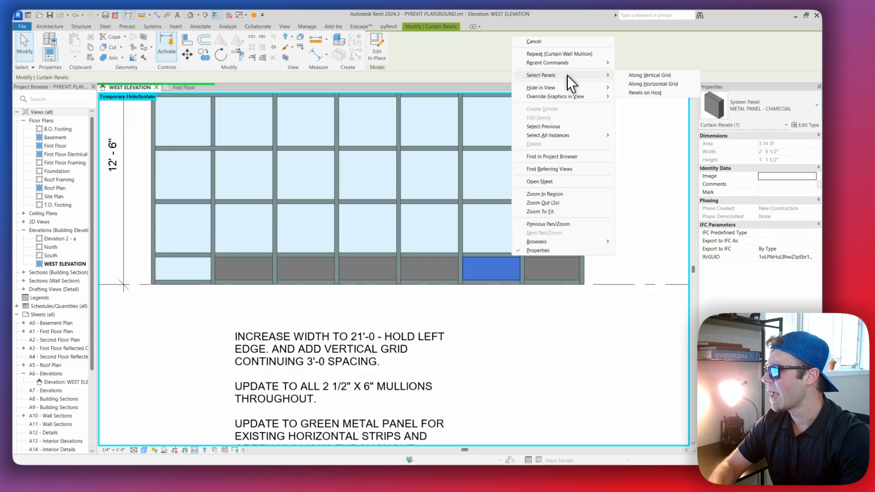
{"action": "left_click", "coordinate": [657, 85]}
{"action": "scroll", "coordinate": [356, 274], "scroll_direction": "down", "scroll_amount": 4}
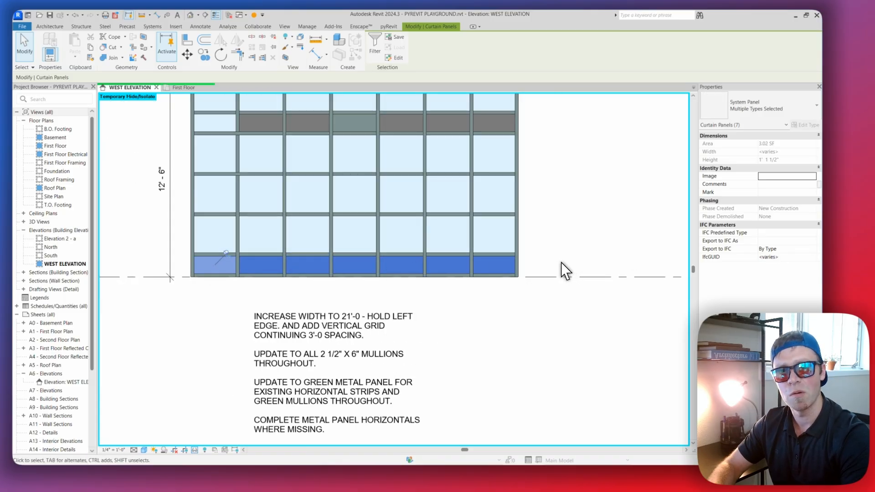
{"action": "middle_click_drag", "start_coordinate": [303, 215], "coordinate": [324, 224]}
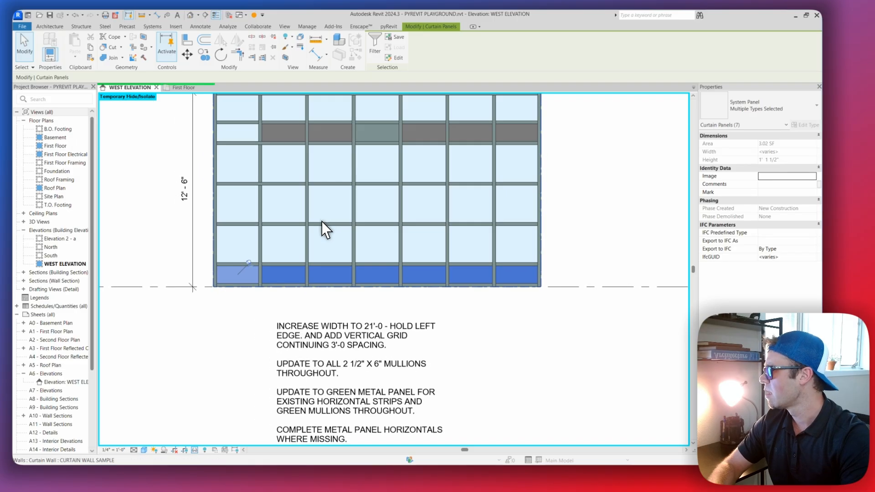
{"action": "left_click", "coordinate": [272, 36]}
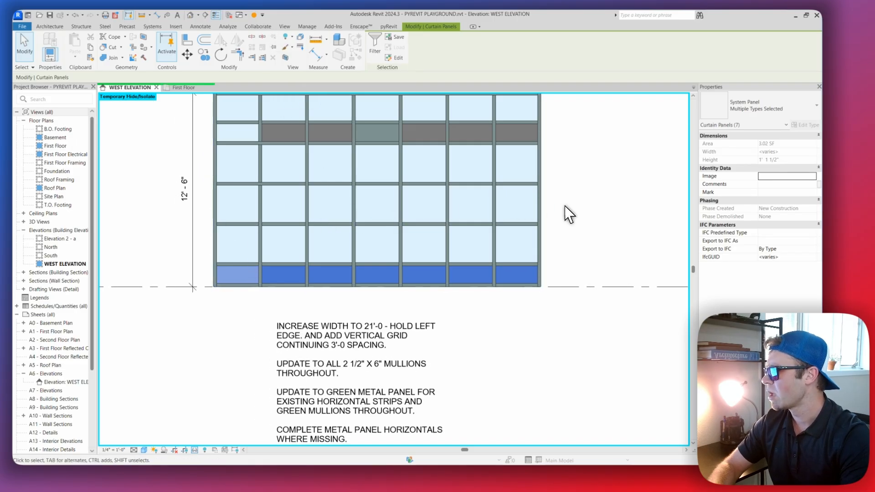
Change the selected bottom-strip panels to the METAL PANEL - GREEN system panel type and deselect them
{"action": "left_click", "coordinate": [770, 111]}
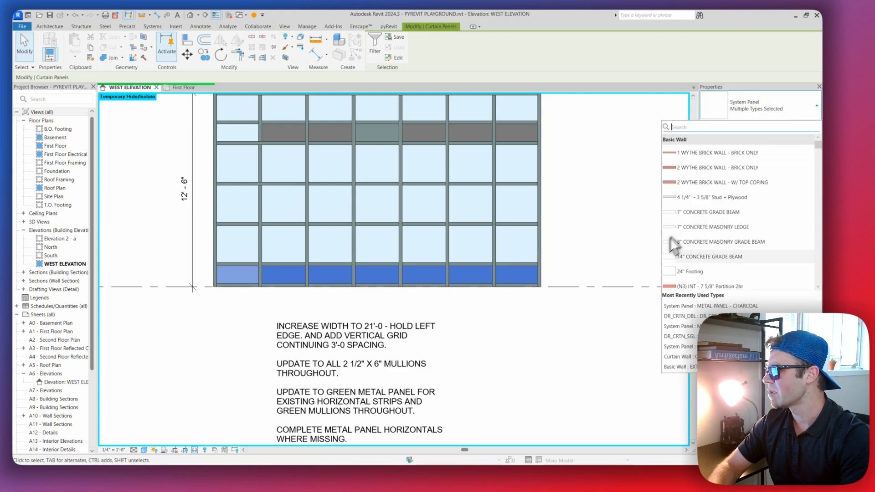
{"action": "scroll", "coordinate": [729, 223], "scroll_direction": "down", "scroll_amount": 8}
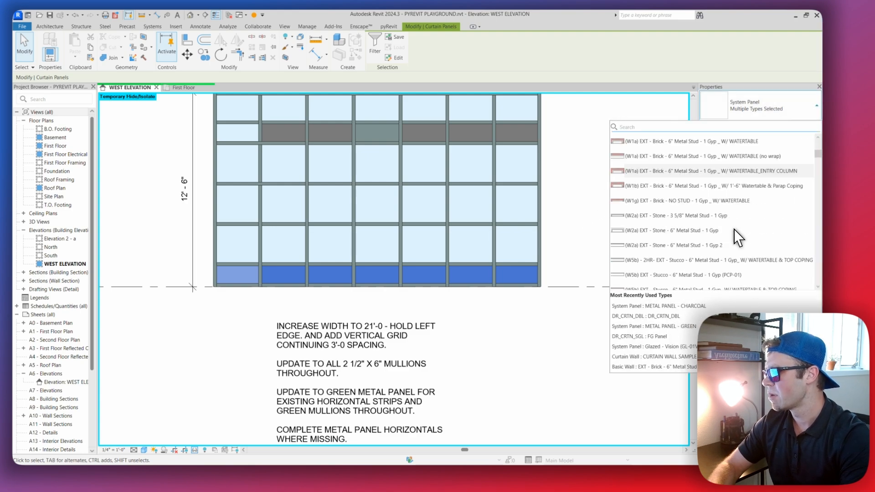
{"action": "scroll", "coordinate": [725, 232], "scroll_direction": "down", "scroll_amount": 10}
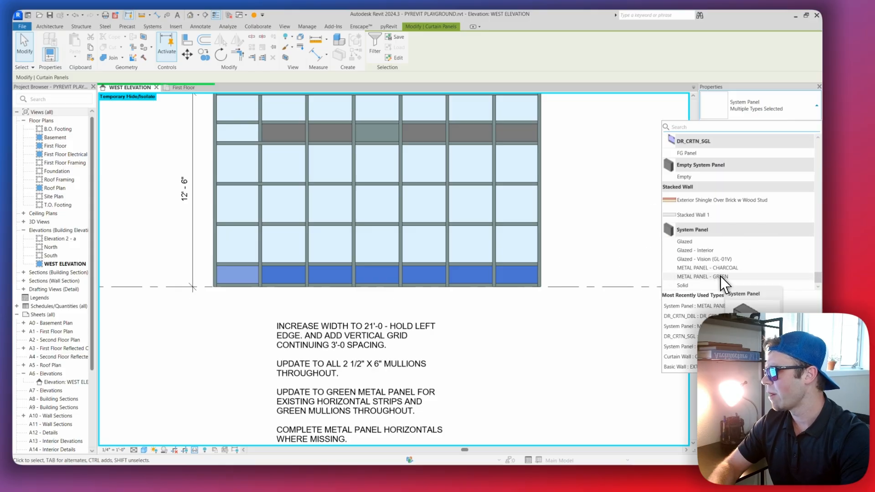
{"action": "left_click", "coordinate": [725, 277]}
{"action": "left_click", "coordinate": [537, 313]}
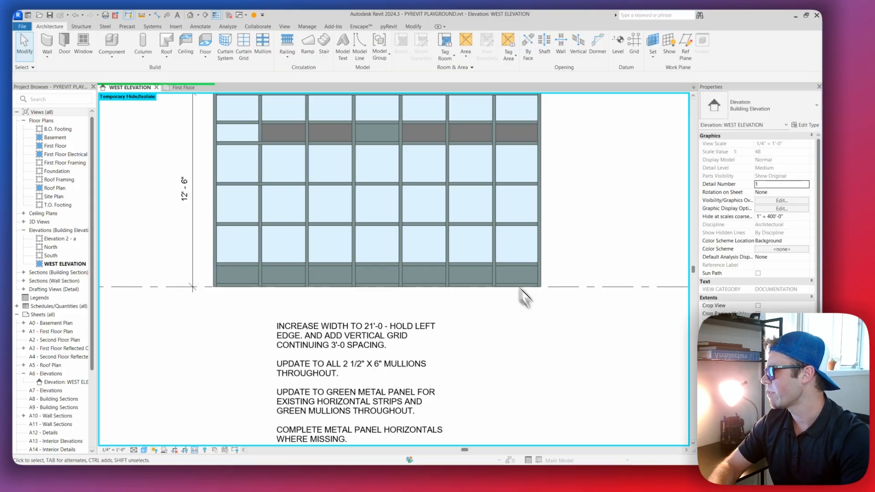
Select all panels along the horizontal grid of the upper metal panel strip, starting from the charcoal panel in the third bay
{"action": "scroll", "coordinate": [463, 231], "scroll_direction": "down", "scroll_amount": 2}
{"action": "scroll", "coordinate": [397, 340], "scroll_direction": "up", "scroll_amount": 4}
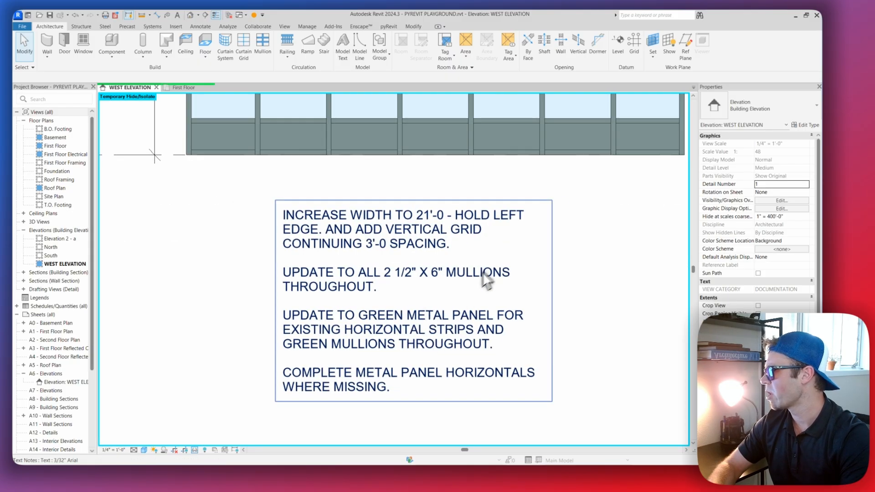
{"action": "scroll", "coordinate": [474, 285], "scroll_direction": "down", "scroll_amount": 3}
{"action": "scroll", "coordinate": [342, 191], "scroll_direction": "up", "scroll_amount": 5}
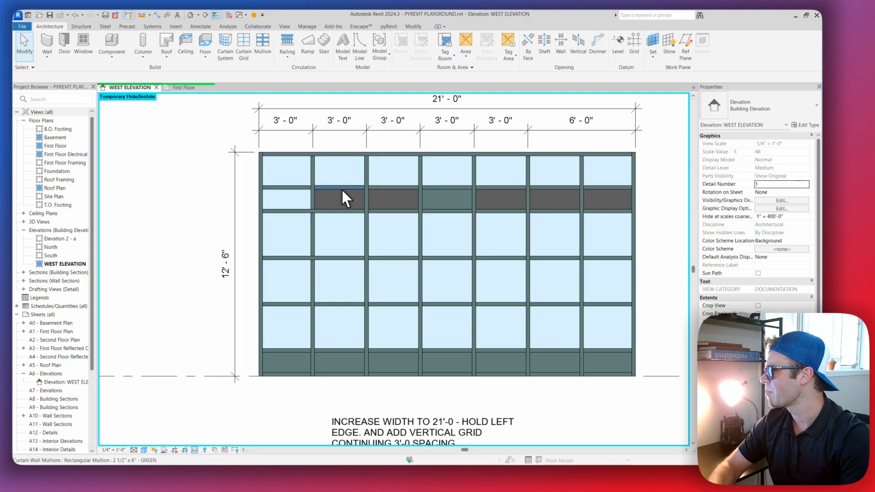
{"action": "key", "text": "Tab"}
{"action": "key", "text": "Tab"}
{"action": "key", "text": "Tab"}
{"action": "left_click", "coordinate": [402, 190]}
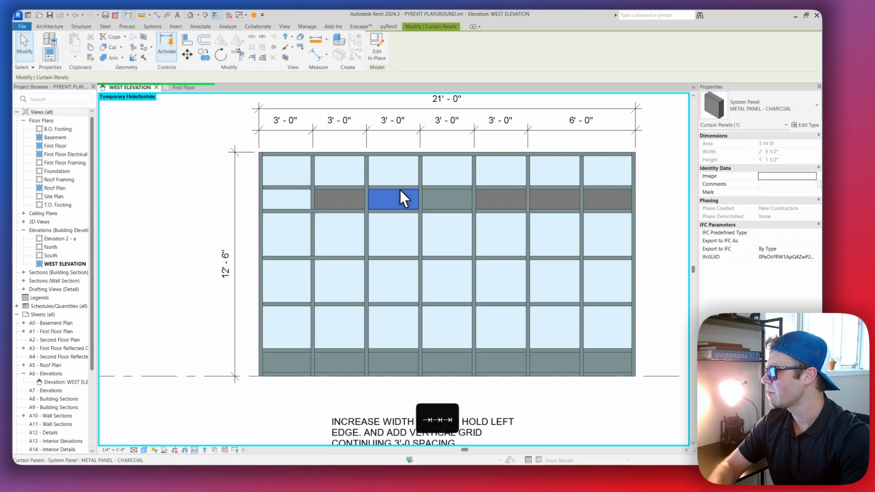
{"action": "right_click", "coordinate": [401, 191]}
{"action": "mouse_move", "coordinate": [449, 229]}
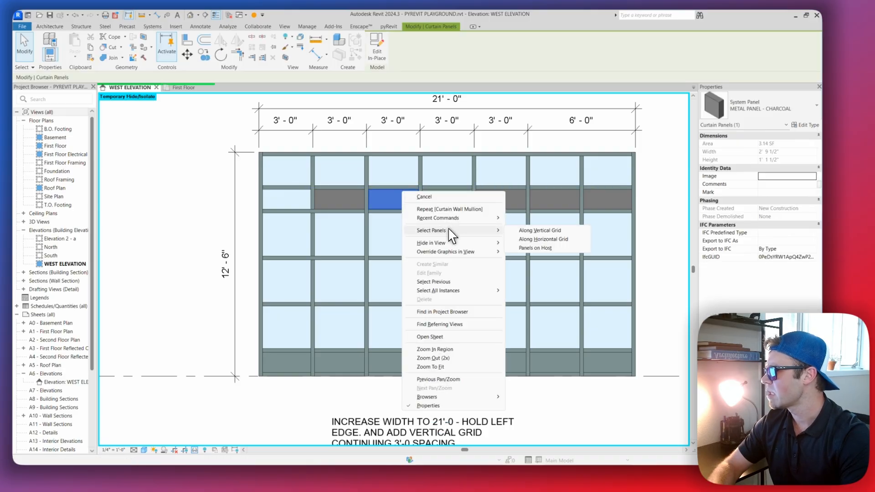
{"action": "left_click", "coordinate": [554, 238]}
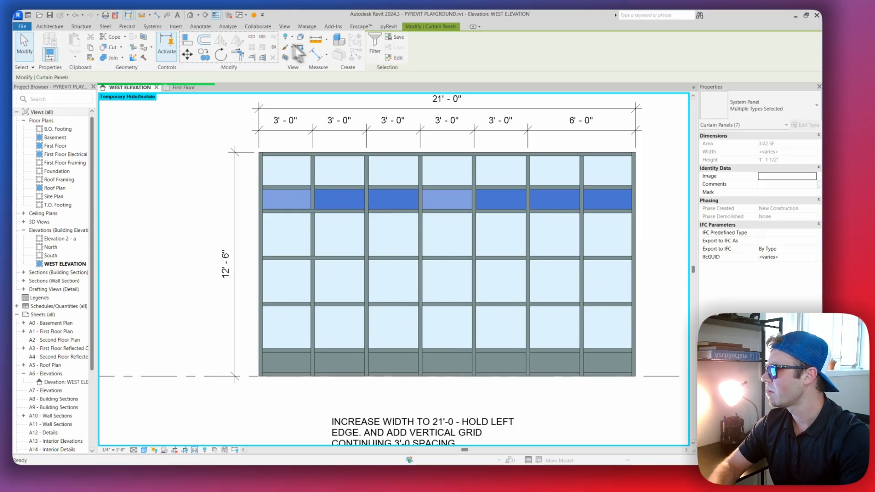
Change the selected upper-strip panels to the METAL PANEL - GREEN system panel type and deselect them
{"action": "left_click", "coordinate": [773, 108]}
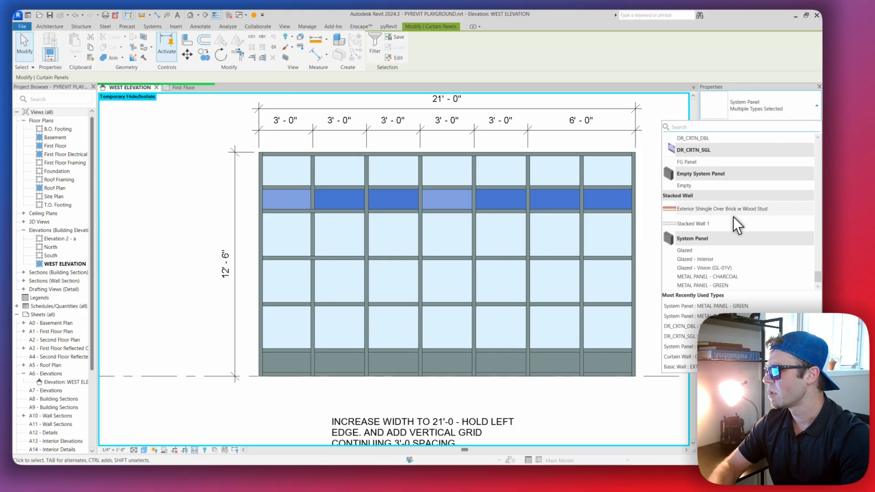
{"action": "scroll", "coordinate": [735, 215], "scroll_direction": "down", "scroll_amount": 1}
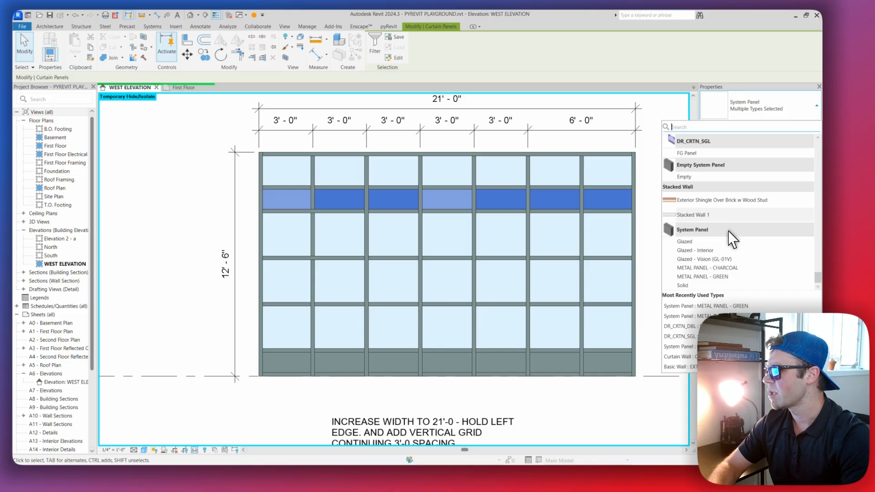
{"action": "left_click", "coordinate": [719, 277]}
{"action": "scroll", "coordinate": [553, 264], "scroll_direction": "down", "scroll_amount": 3}
{"action": "key", "text": "Escape"}
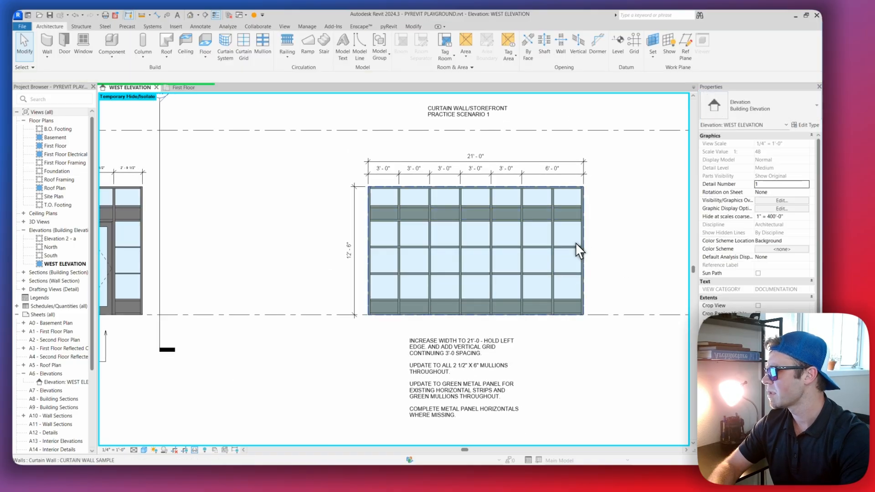
Select the vertical mullion between the last two bays, just below the upper strip, and check its type
{"action": "scroll", "coordinate": [499, 218], "scroll_direction": "up", "scroll_amount": 3}
{"action": "scroll", "coordinate": [540, 219], "scroll_direction": "up", "scroll_amount": 1}
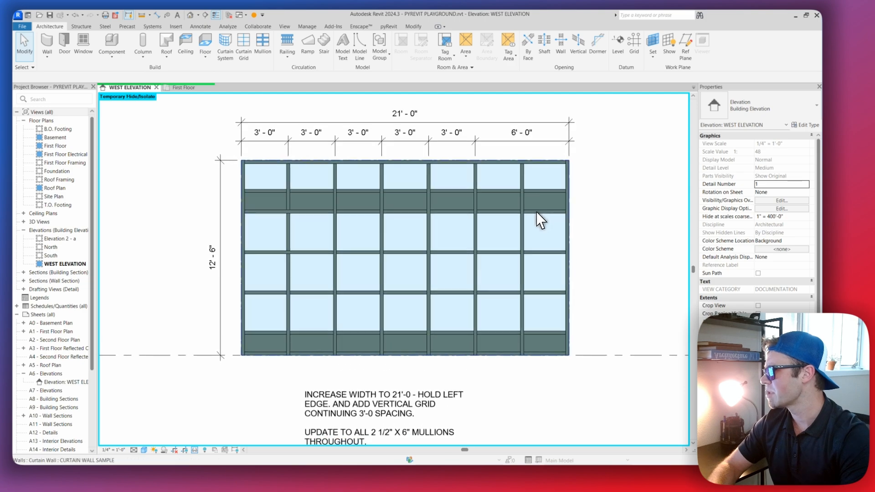
{"action": "scroll", "coordinate": [534, 215], "scroll_direction": "down", "scroll_amount": 1}
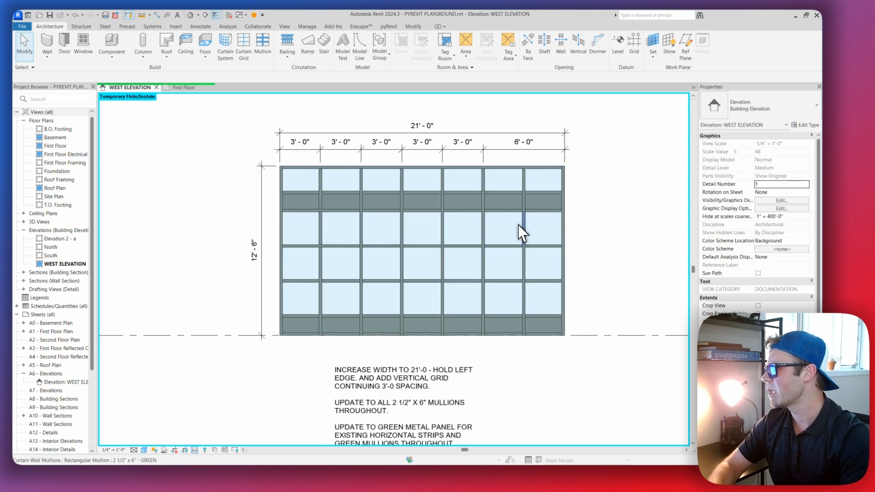
{"action": "left_click", "coordinate": [523, 237]}
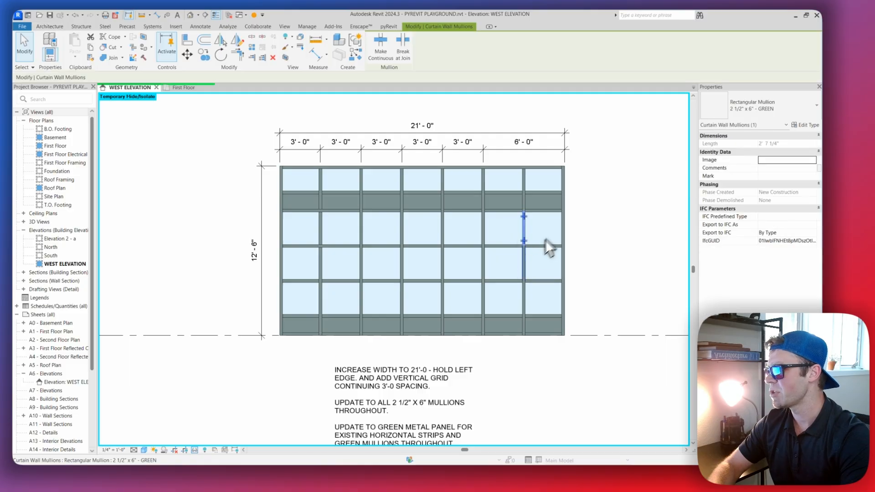
{"action": "middle_click_drag", "start_coordinate": [481, 288], "coordinate": [482, 271]}
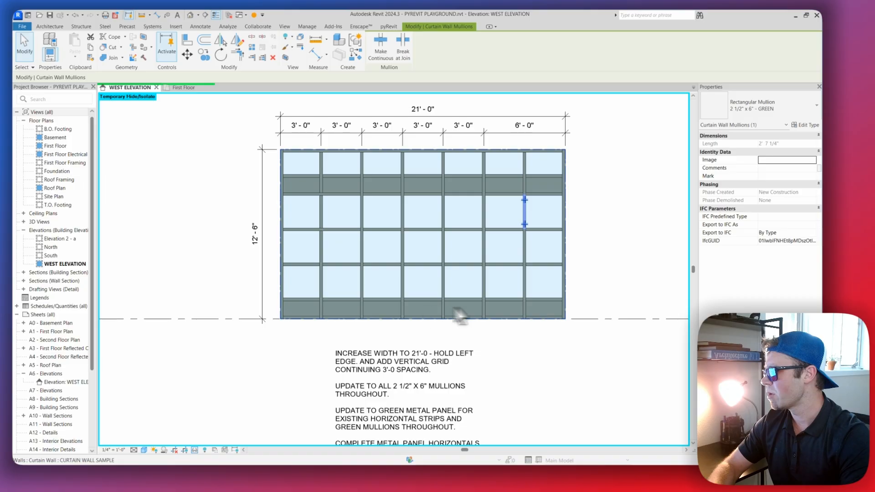
{"action": "scroll", "coordinate": [301, 184], "scroll_direction": "up", "scroll_amount": 2}
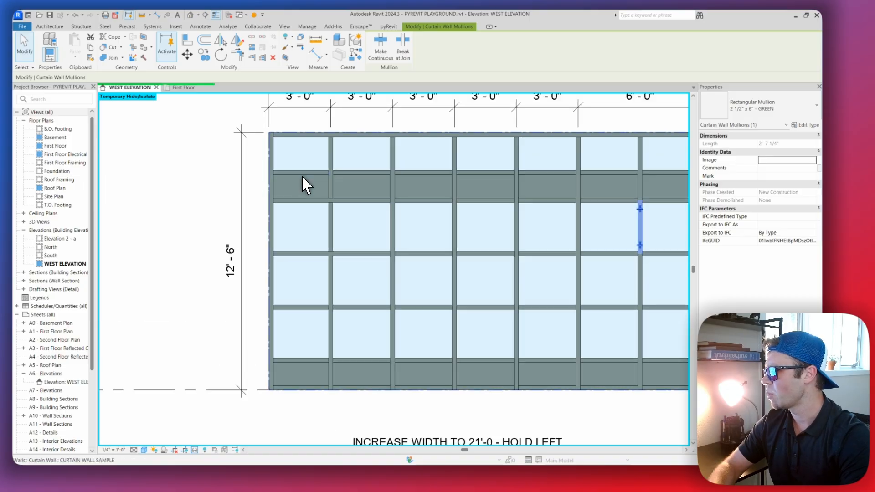
Select the first-bay panel in the upper strip, check its panel type and deselect it
{"action": "key", "text": "Tab"}
{"action": "key", "text": "Tab"}
{"action": "left_click", "coordinate": [303, 179]}
{"action": "scroll", "coordinate": [318, 218], "scroll_direction": "down", "scroll_amount": 2}
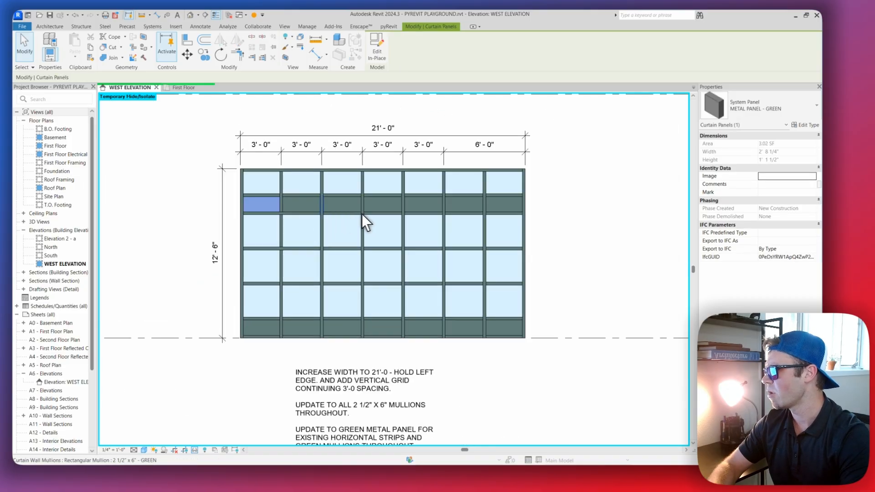
{"action": "middle_click_drag", "start_coordinate": [429, 212], "coordinate": [443, 201]}
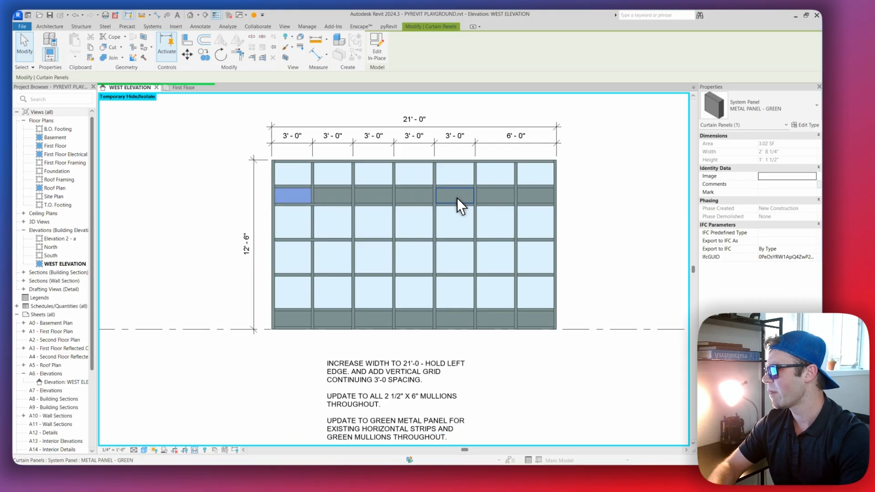
{"action": "key", "text": "Escape"}
{"action": "key", "text": "Escape"}
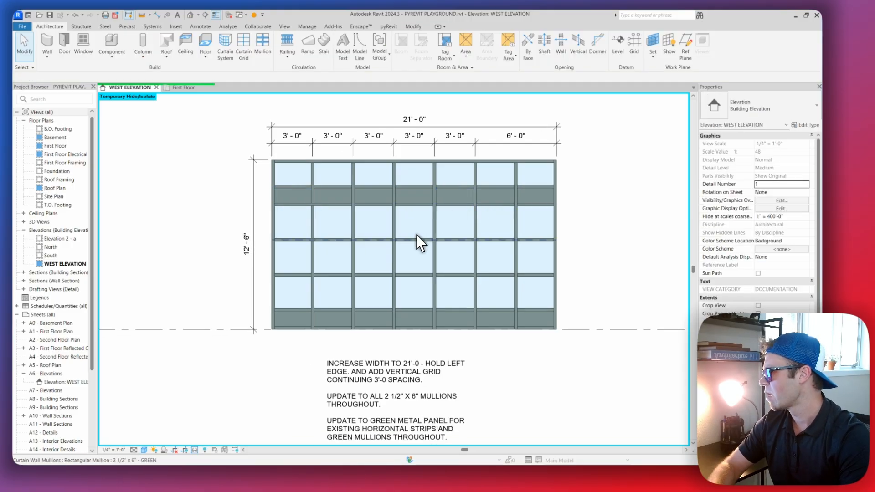
Toggle the lower mullion join of the vertical mullion between the first two bays of the upper strip and deselect it
{"action": "middle_click_drag", "start_coordinate": [430, 290], "coordinate": [394, 213]}
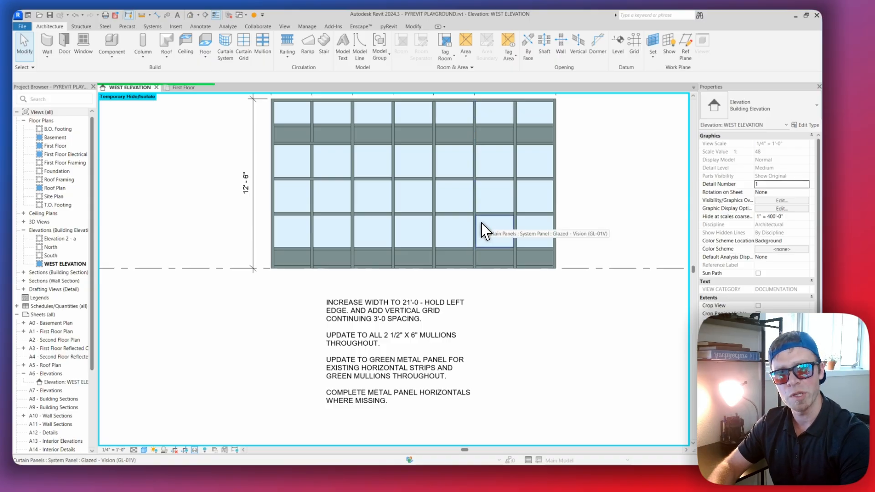
{"action": "scroll", "coordinate": [483, 221], "scroll_direction": "up", "scroll_amount": 2}
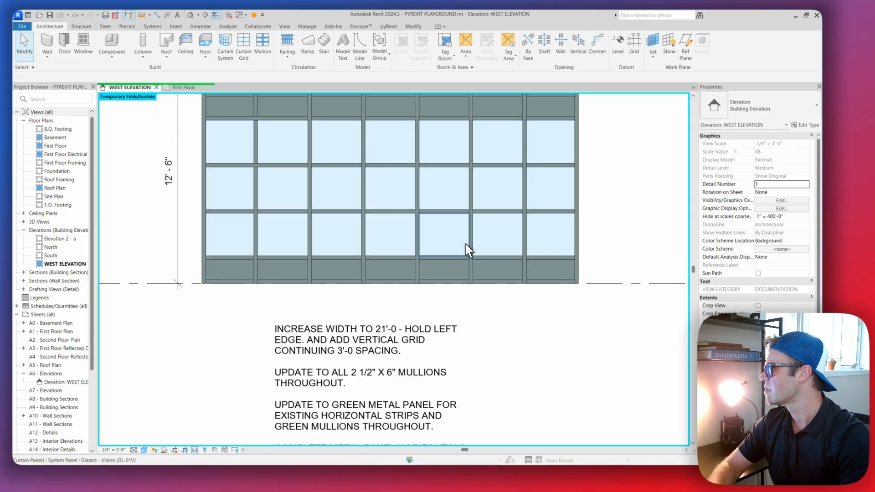
{"action": "middle_click_drag", "start_coordinate": [458, 236], "coordinate": [517, 275]}
{"action": "scroll", "coordinate": [310, 169], "scroll_direction": "up", "scroll_amount": 1}
{"action": "middle_click_drag", "start_coordinate": [316, 170], "coordinate": [327, 223]}
{"action": "middle_click_drag", "start_coordinate": [448, 243], "coordinate": [355, 220]}
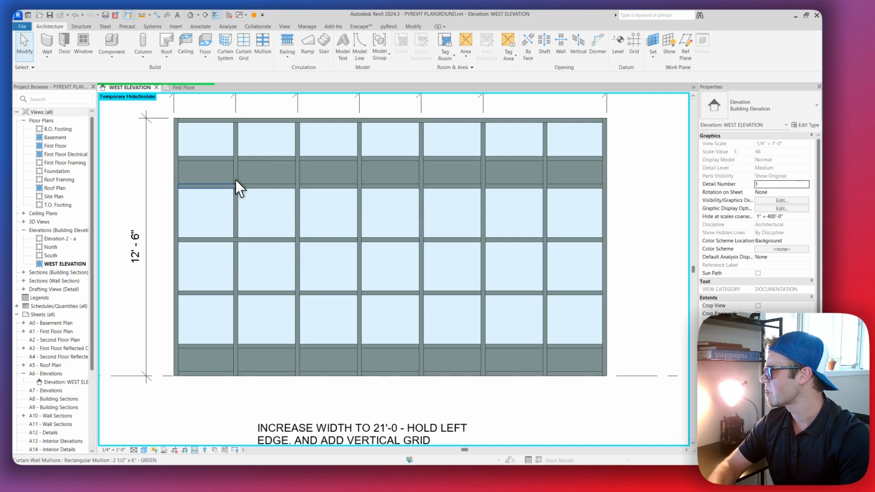
{"action": "scroll", "coordinate": [237, 178], "scroll_direction": "up", "scroll_amount": 2}
{"action": "key", "text": "Tab"}
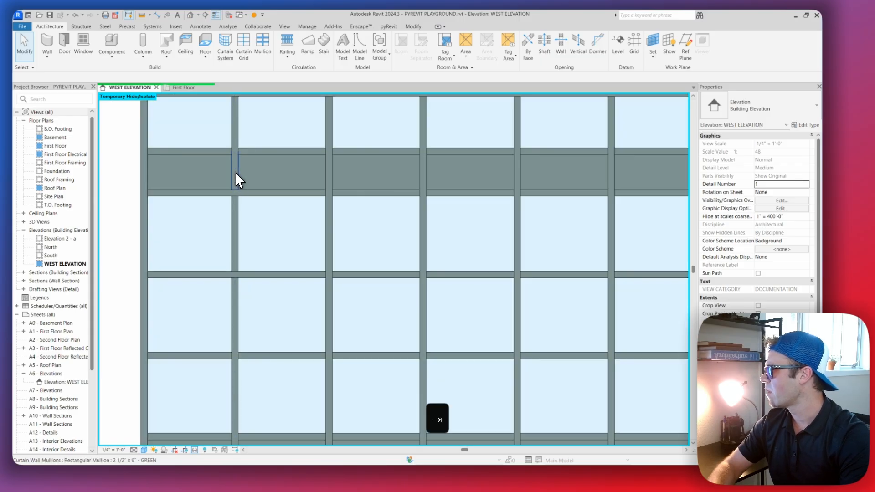
{"action": "left_click", "coordinate": [236, 173]}
{"action": "scroll", "coordinate": [235, 174], "scroll_direction": "up", "scroll_amount": 3}
{"action": "middle_click_drag", "start_coordinate": [230, 189], "coordinate": [307, 246]}
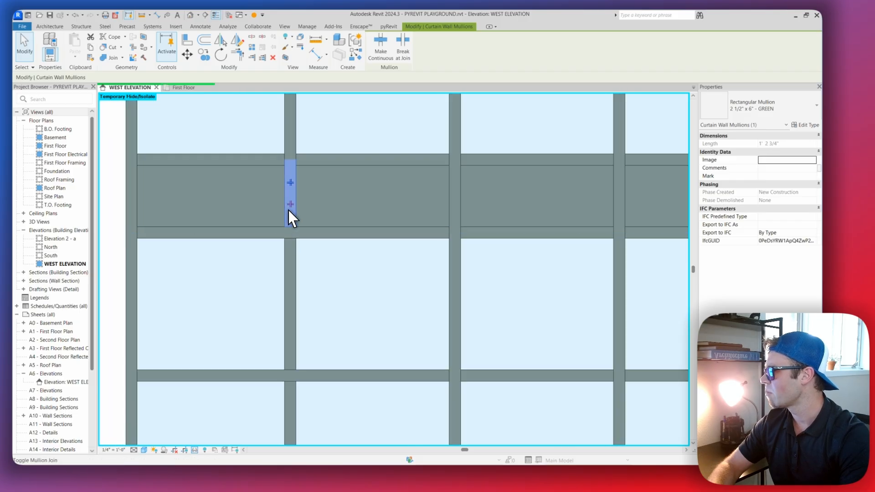
{"action": "scroll", "coordinate": [304, 214], "scroll_direction": "down", "scroll_amount": 2}
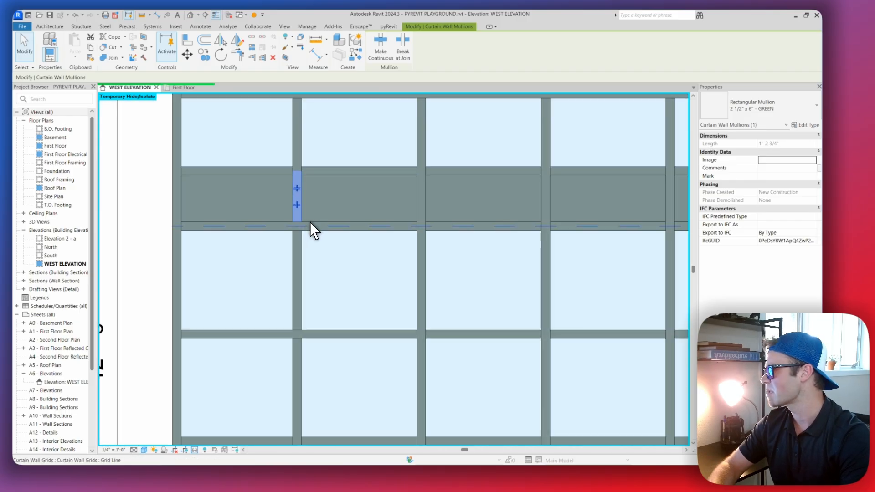
{"action": "left_click", "coordinate": [295, 205]}
{"action": "scroll", "coordinate": [357, 255], "scroll_direction": "down", "scroll_amount": 5}
{"action": "key", "text": "Escape"}
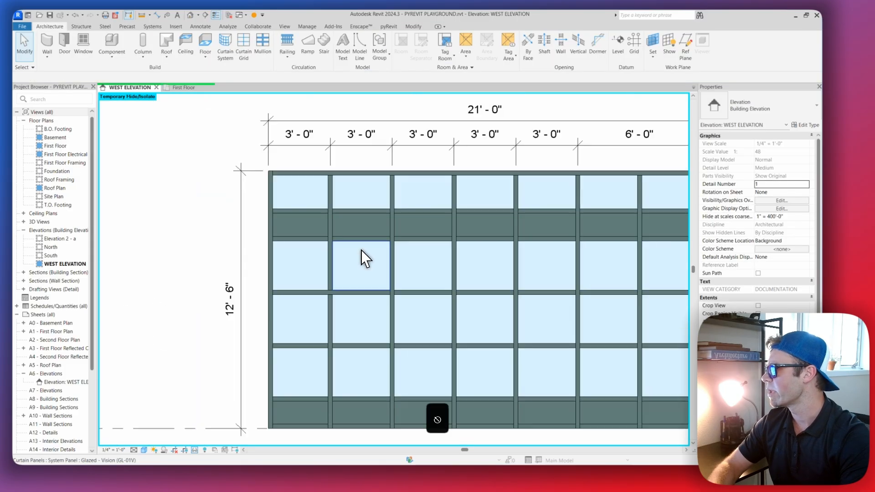
Compare the updated curtain wall with the scenario 1 notes on width, mullions, green panels and missing horizontals
{"action": "scroll", "coordinate": [385, 264], "scroll_direction": "up", "scroll_amount": 5}
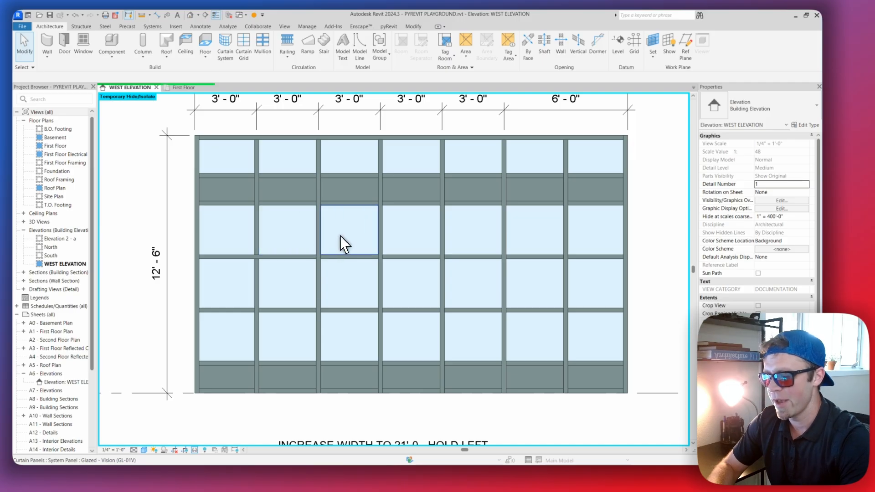
{"action": "middle_click_drag", "start_coordinate": [363, 243], "coordinate": [374, 221]}
{"action": "scroll", "coordinate": [361, 241], "scroll_direction": "down", "scroll_amount": 2}
{"action": "scroll", "coordinate": [353, 227], "scroll_direction": "down", "scroll_amount": 2}
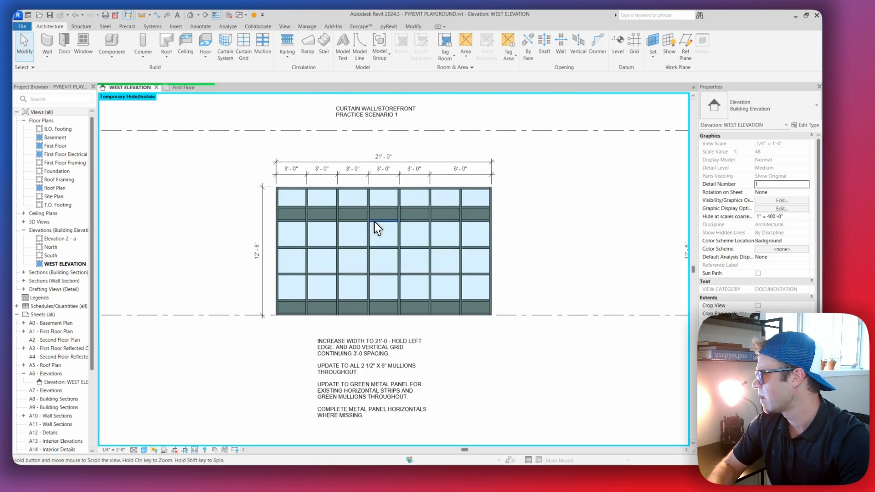
{"action": "scroll", "coordinate": [403, 302], "scroll_direction": "up", "scroll_amount": 1}
{"action": "scroll", "coordinate": [362, 333], "scroll_direction": "up", "scroll_amount": 1}
{"action": "scroll", "coordinate": [335, 372], "scroll_direction": "up", "scroll_amount": 2}
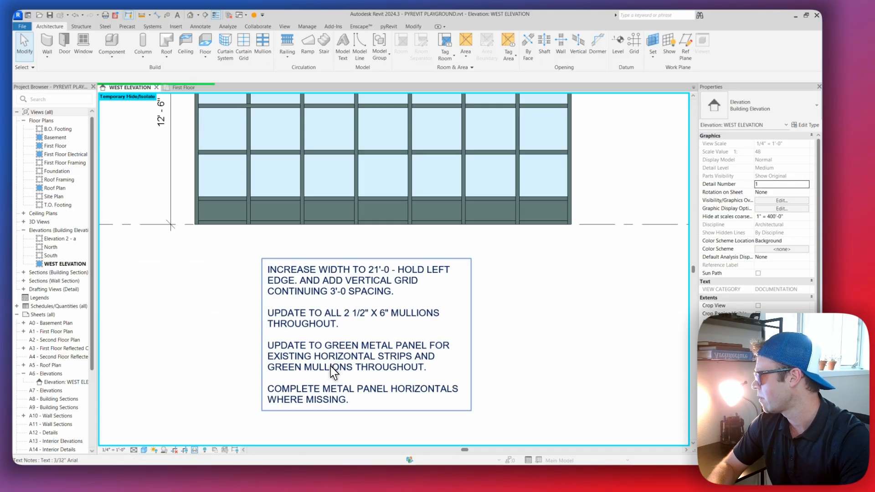
{"action": "middle_click_drag", "start_coordinate": [332, 370], "coordinate": [333, 323]}
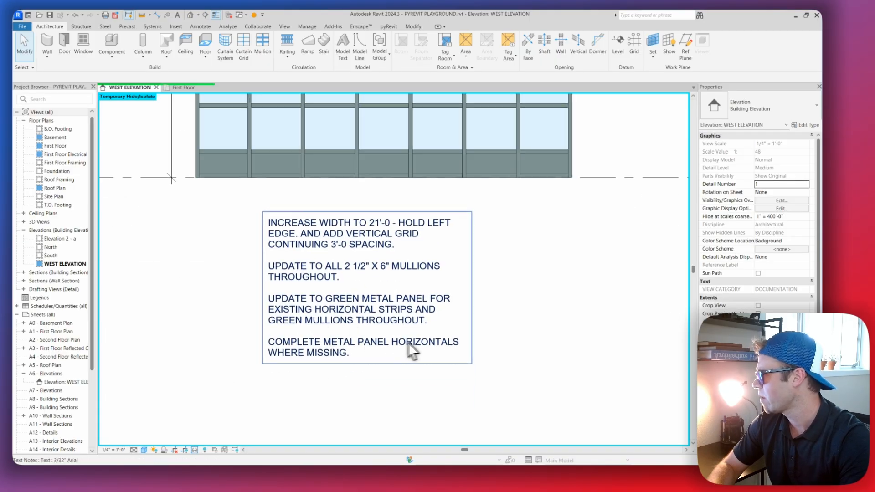
{"action": "middle_click_drag", "start_coordinate": [411, 293], "coordinate": [410, 347]}
{"action": "scroll", "coordinate": [221, 214], "scroll_direction": "up", "scroll_amount": 2}
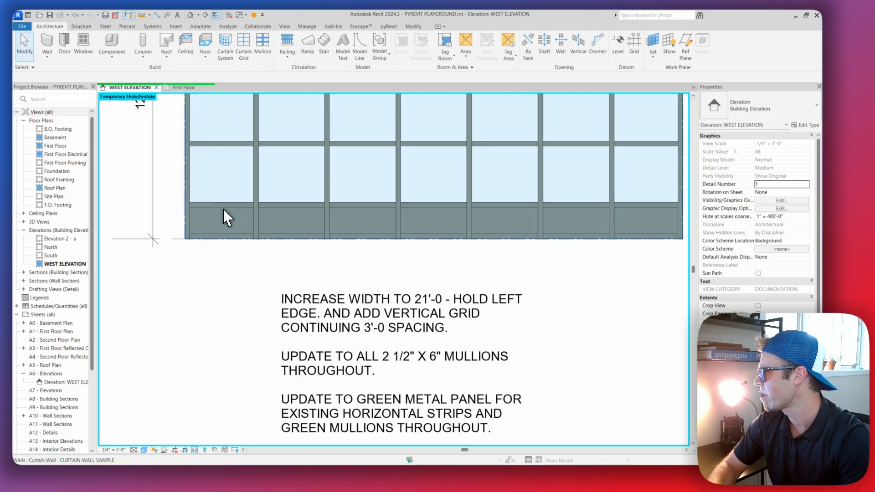
{"action": "scroll", "coordinate": [228, 210], "scroll_direction": "down", "scroll_amount": 2}
{"action": "middle_click_drag", "start_coordinate": [345, 183], "coordinate": [351, 268]}
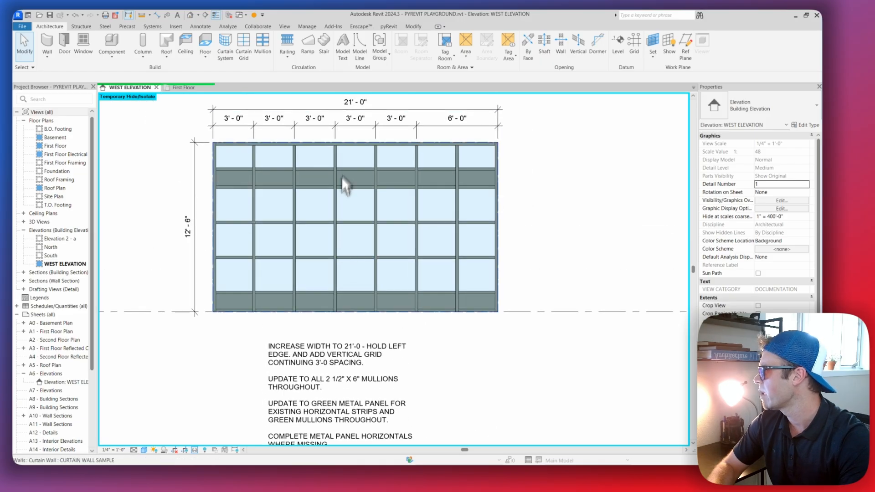
Edit the witness lines of the bay dimension string to include the last vertical grid, splitting the 6'-0" segment
{"action": "scroll", "coordinate": [410, 146], "scroll_direction": "up", "scroll_amount": 2}
{"action": "left_click", "coordinate": [477, 121]}
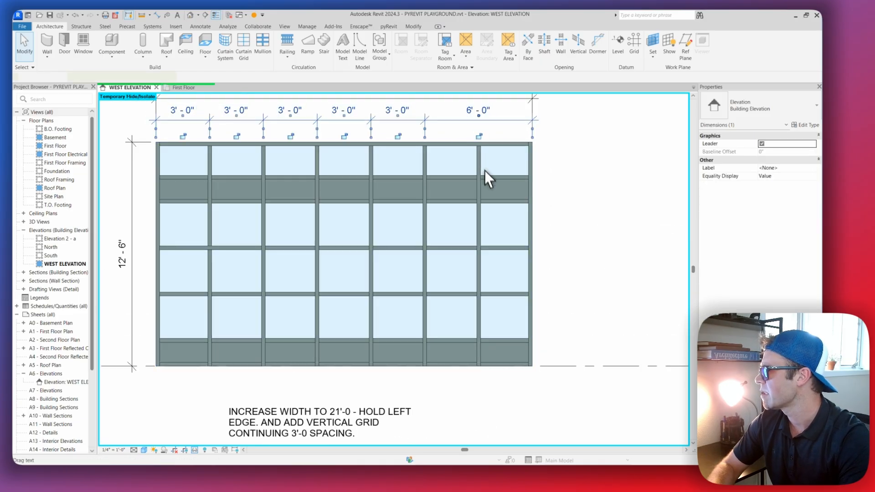
{"action": "middle_click_drag", "start_coordinate": [483, 163], "coordinate": [467, 187]}
{"action": "left_click", "coordinate": [475, 54]}
{"action": "left_click", "coordinate": [462, 190]}
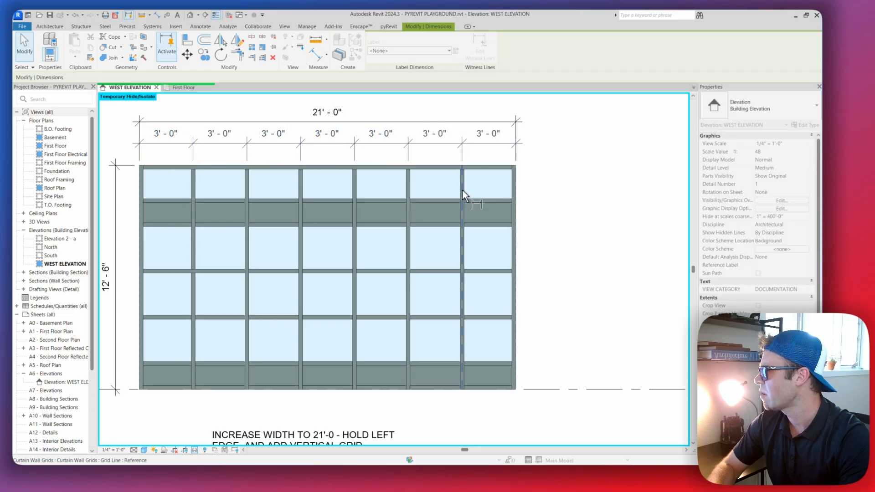
{"action": "key", "text": "Escape"}
{"action": "key", "text": "Escape"}
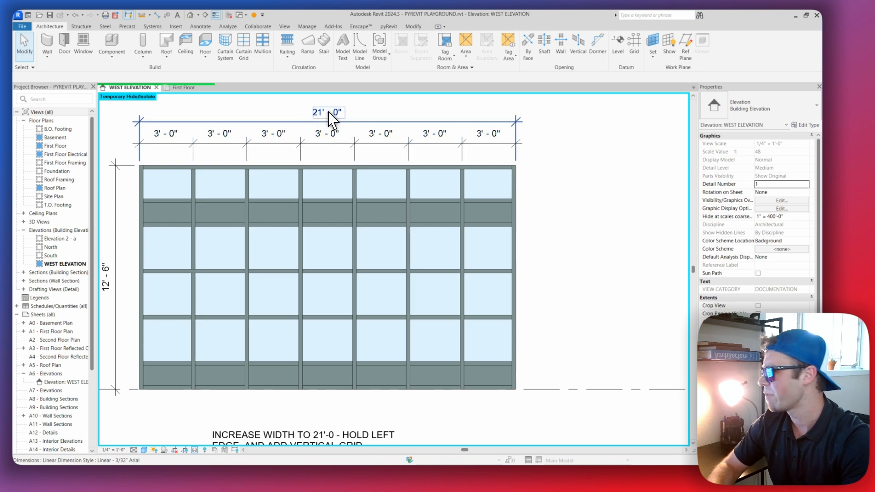
Try an aligned dimension across the last three bays of the upper strip, from the vertical grid lines to the curtain wall's end edge
{"action": "scroll", "coordinate": [498, 195], "scroll_direction": "up", "scroll_amount": 4}
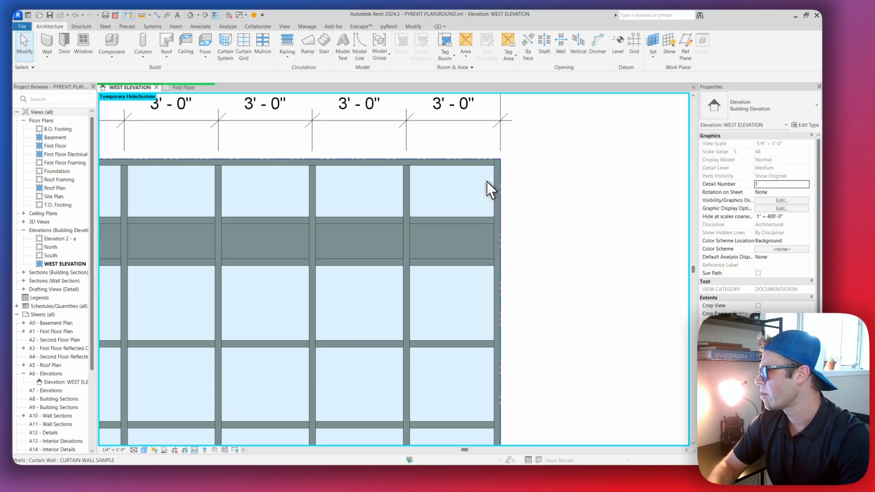
{"action": "scroll", "coordinate": [497, 187], "scroll_direction": "up", "scroll_amount": 2}
{"action": "key", "text": "d"}
{"action": "key", "text": "d"}
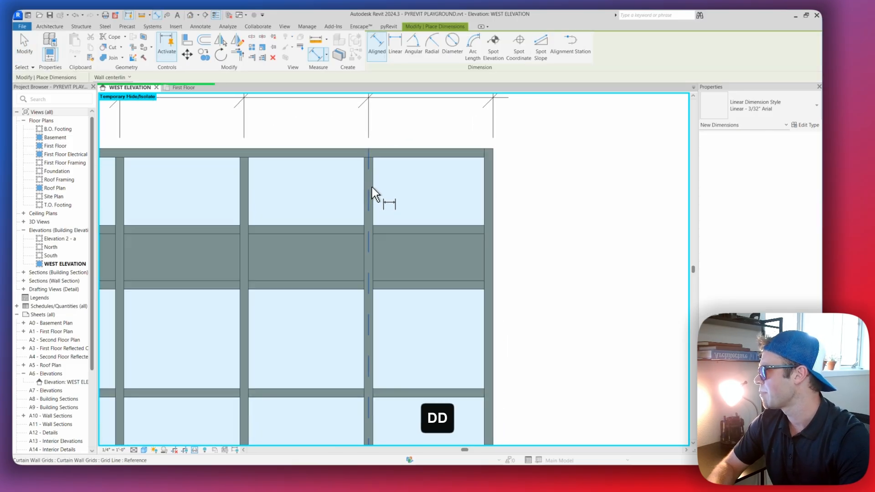
{"action": "middle_click_drag", "start_coordinate": [269, 201], "coordinate": [354, 190]}
{"action": "left_click", "coordinate": [329, 184]}
{"action": "left_click", "coordinate": [451, 185]}
{"action": "left_click", "coordinate": [575, 189]}
{"action": "middle_click_drag", "start_coordinate": [661, 199], "coordinate": [451, 203]}
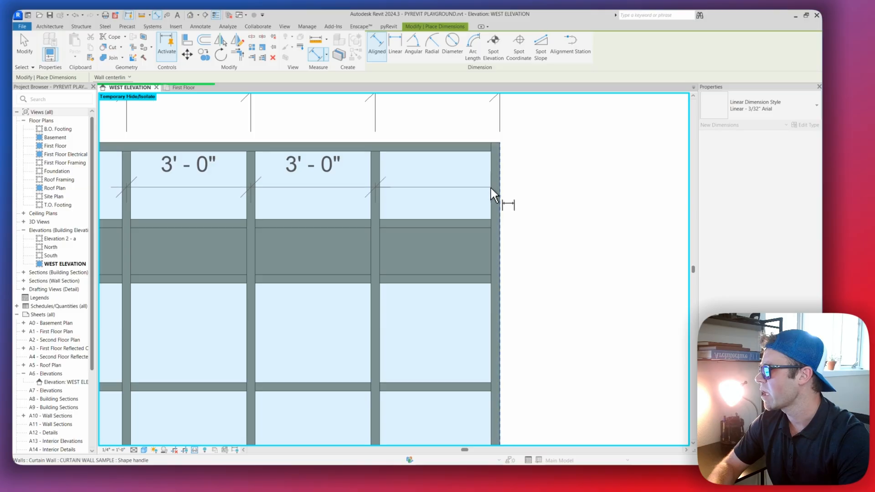
{"action": "key", "text": "Tab"}
{"action": "key", "text": "Tab"}
{"action": "key", "text": "Tab"}
{"action": "key", "text": "Tab"}
{"action": "key", "text": "Tab"}
{"action": "key", "text": "Tab"}
{"action": "key", "text": "Tab"}
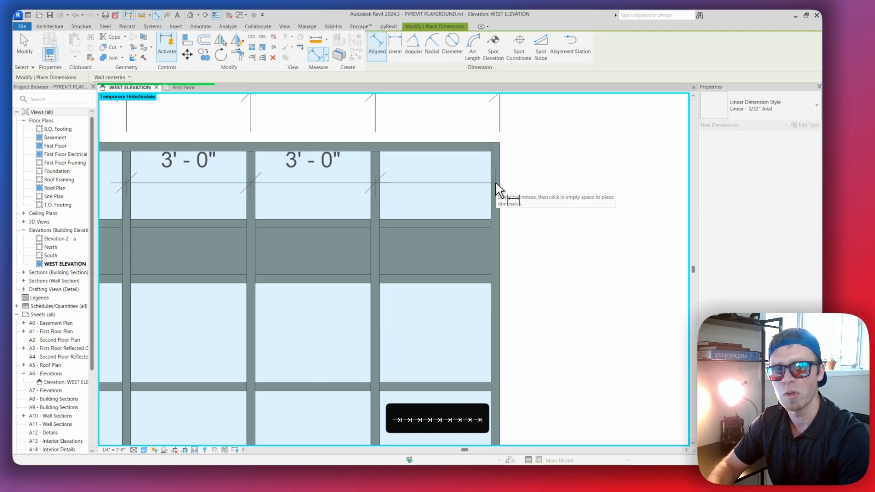
{"action": "scroll", "coordinate": [497, 187], "scroll_direction": "down", "scroll_amount": 3}
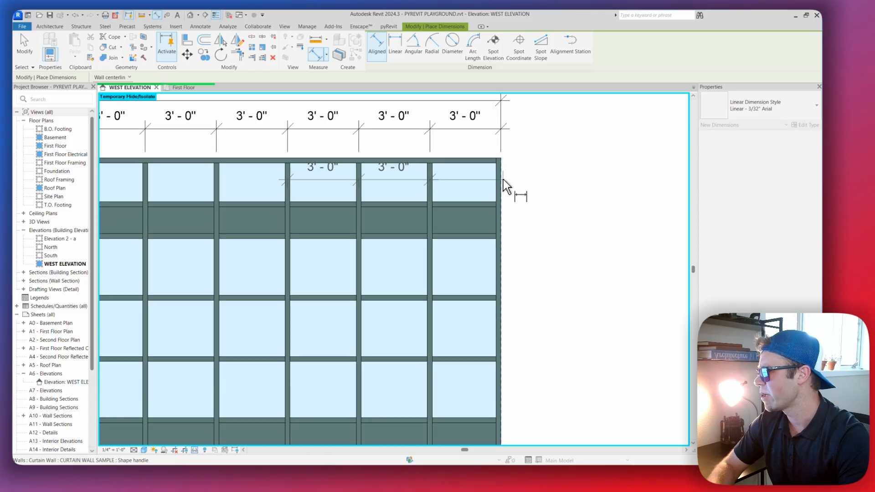
{"action": "scroll", "coordinate": [500, 186], "scroll_direction": "up", "scroll_amount": 1}
{"action": "scroll", "coordinate": [500, 181], "scroll_direction": "up", "scroll_amount": 1}
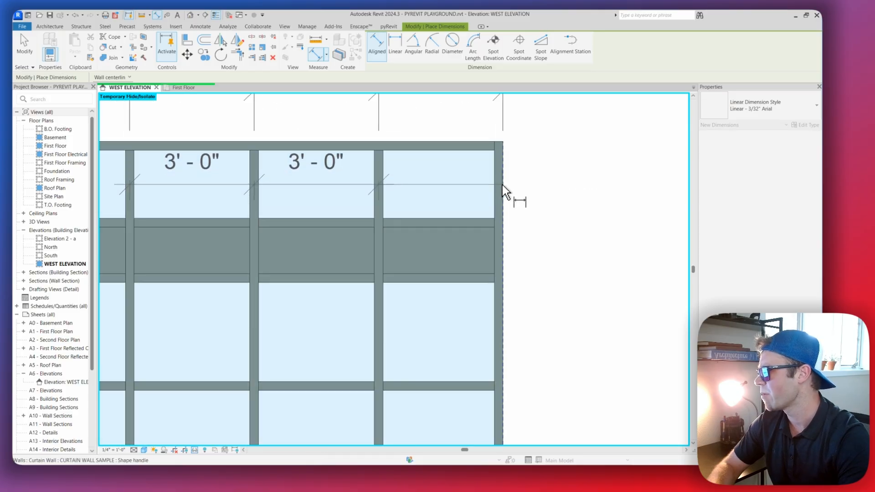
{"action": "scroll", "coordinate": [502, 185], "scroll_direction": "up", "scroll_amount": 1}
{"action": "left_click", "coordinate": [502, 184]}
Examine where the pending dimension meets the grid centerlines and the end mullion's outer face, and cancel the dimension
{"action": "scroll", "coordinate": [534, 192], "scroll_direction": "down", "scroll_amount": 1}
{"action": "scroll", "coordinate": [528, 191], "scroll_direction": "up", "scroll_amount": 1}
{"action": "scroll", "coordinate": [527, 197], "scroll_direction": "down", "scroll_amount": 3}
{"action": "scroll", "coordinate": [527, 195], "scroll_direction": "up", "scroll_amount": 4}
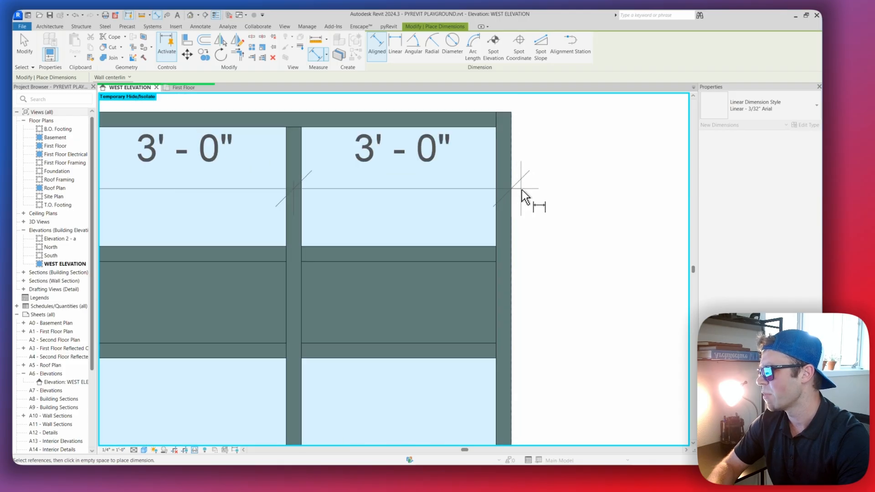
{"action": "scroll", "coordinate": [522, 196], "scroll_direction": "down", "scroll_amount": 2}
{"action": "scroll", "coordinate": [520, 200], "scroll_direction": "up", "scroll_amount": 1}
{"action": "scroll", "coordinate": [520, 201], "scroll_direction": "down", "scroll_amount": 1}
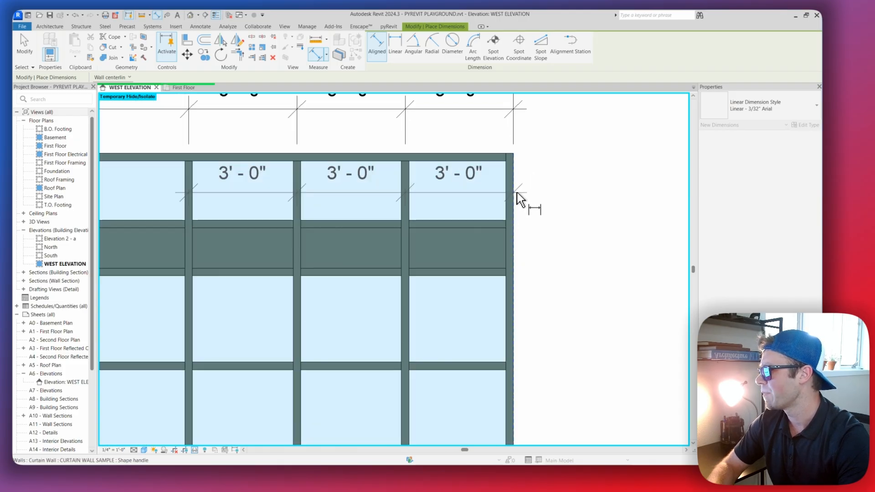
{"action": "scroll", "coordinate": [520, 199], "scroll_direction": "up", "scroll_amount": 1}
{"action": "scroll", "coordinate": [504, 196], "scroll_direction": "up", "scroll_amount": 1}
{"action": "scroll", "coordinate": [504, 191], "scroll_direction": "down", "scroll_amount": 2}
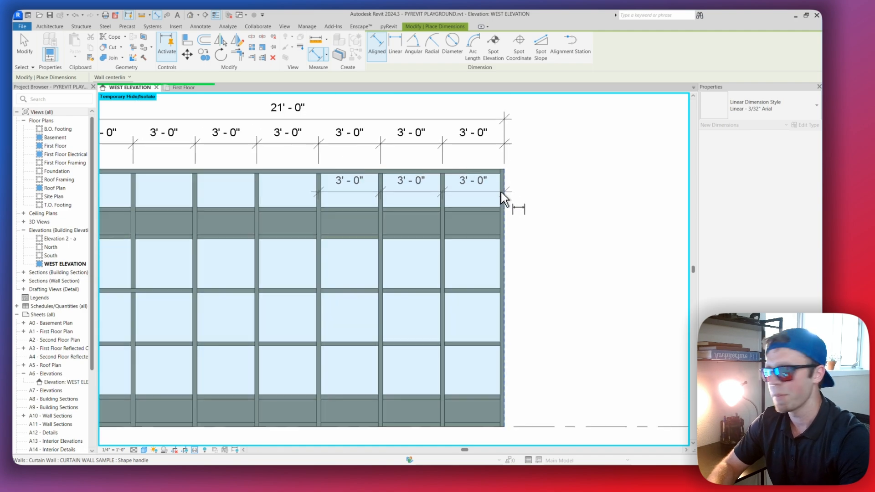
{"action": "scroll", "coordinate": [505, 195], "scroll_direction": "up", "scroll_amount": 2}
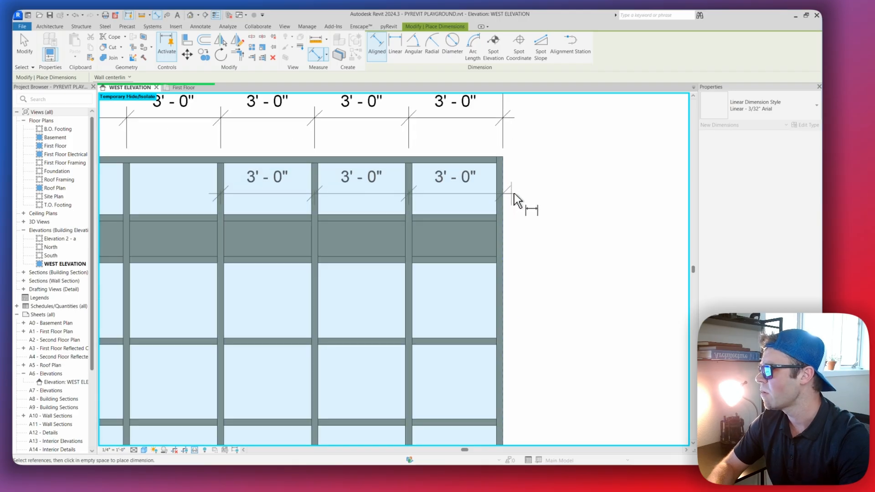
{"action": "scroll", "coordinate": [520, 196], "scroll_direction": "up", "scroll_amount": 2}
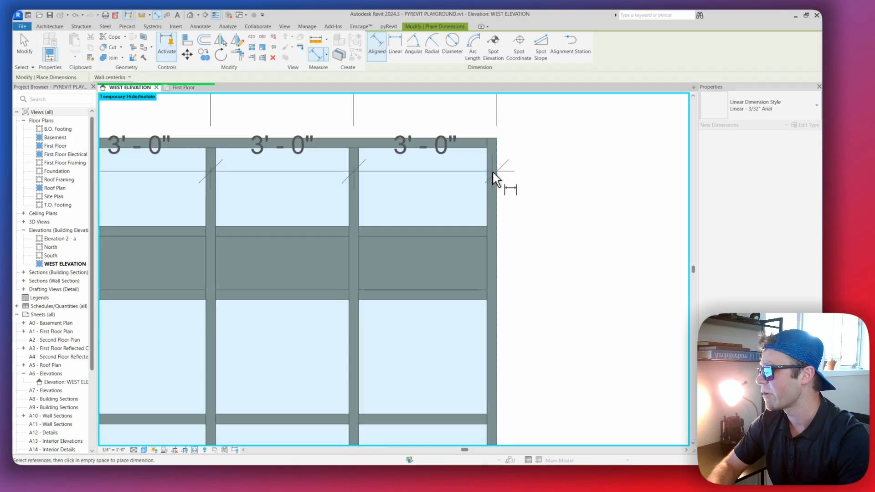
{"action": "scroll", "coordinate": [493, 192], "scroll_direction": "up", "scroll_amount": 2}
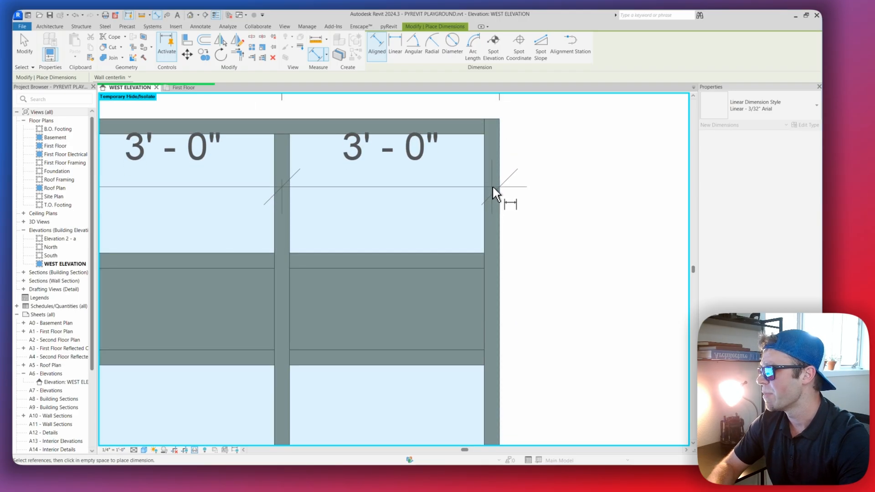
{"action": "scroll", "coordinate": [492, 199], "scroll_direction": "down", "scroll_amount": 1}
{"action": "scroll", "coordinate": [491, 198], "scroll_direction": "down", "scroll_amount": 1}
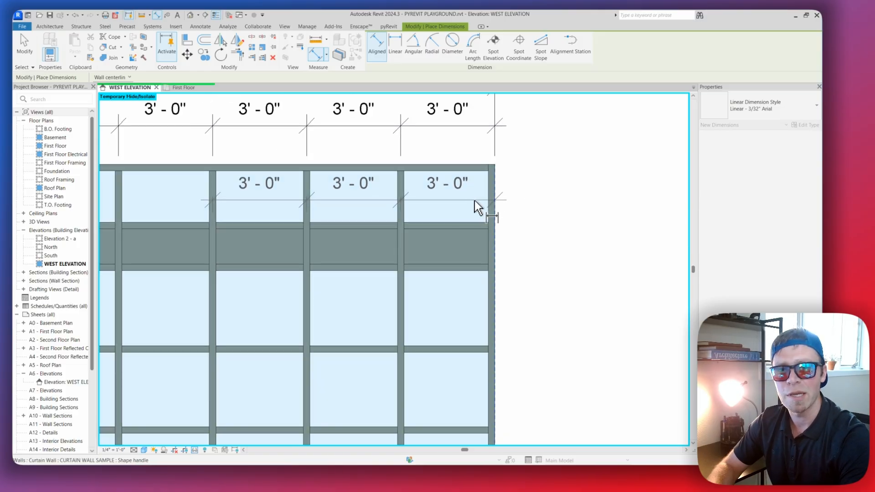
{"action": "scroll", "coordinate": [485, 199], "scroll_direction": "down", "scroll_amount": 2}
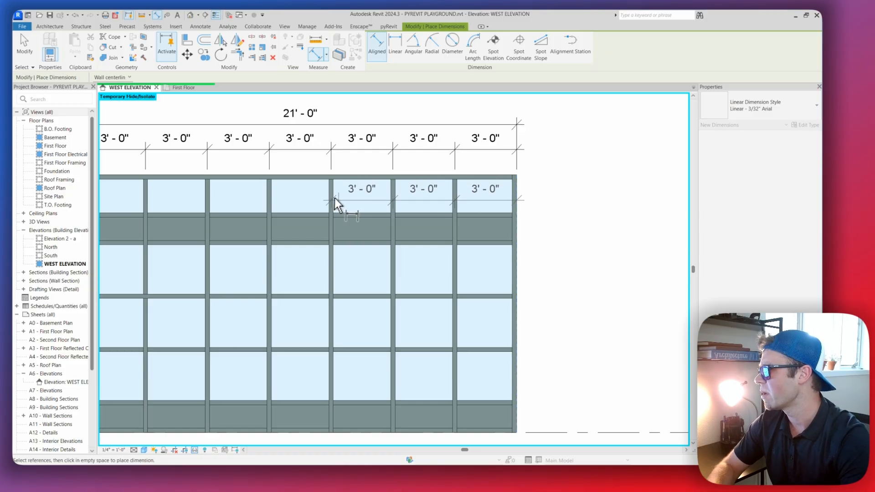
{"action": "middle_click_drag", "start_coordinate": [326, 198], "coordinate": [390, 197]}
{"action": "middle_click_drag", "start_coordinate": [224, 191], "coordinate": [388, 203]}
{"action": "scroll", "coordinate": [215, 198], "scroll_direction": "up", "scroll_amount": 5}
{"action": "key", "text": "Escape"}
Dimension the clear width of the second bay in the upper strip between the inner faces of its vertical mullions
{"action": "scroll", "coordinate": [215, 199], "scroll_direction": "down", "scroll_amount": 5}
{"action": "scroll", "coordinate": [268, 151], "scroll_direction": "up", "scroll_amount": 4}
{"action": "scroll", "coordinate": [267, 151], "scroll_direction": "up", "scroll_amount": 2}
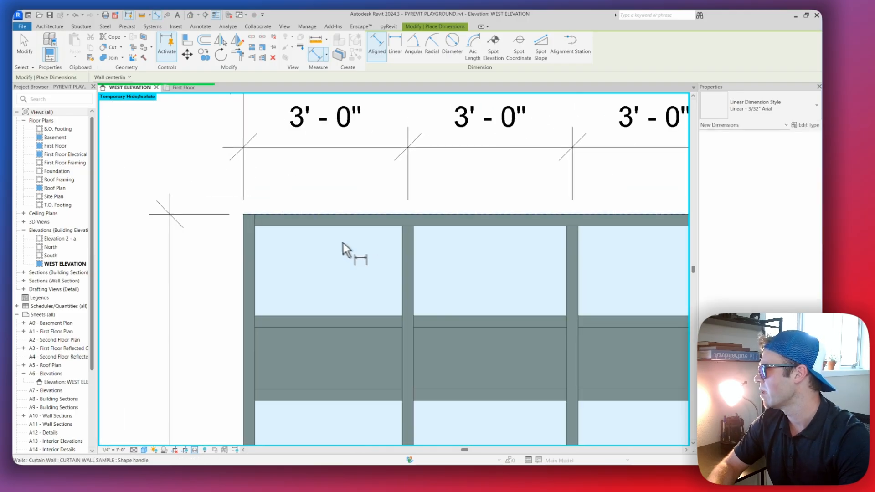
{"action": "middle_click_drag", "start_coordinate": [395, 247], "coordinate": [387, 238]}
{"action": "key", "text": "d"}
{"action": "key", "text": "d"}
{"action": "key", "text": "Tab"}
{"action": "key", "text": "Tab"}
{"action": "key", "text": "Tab"}
{"action": "left_click", "coordinate": [407, 251]}
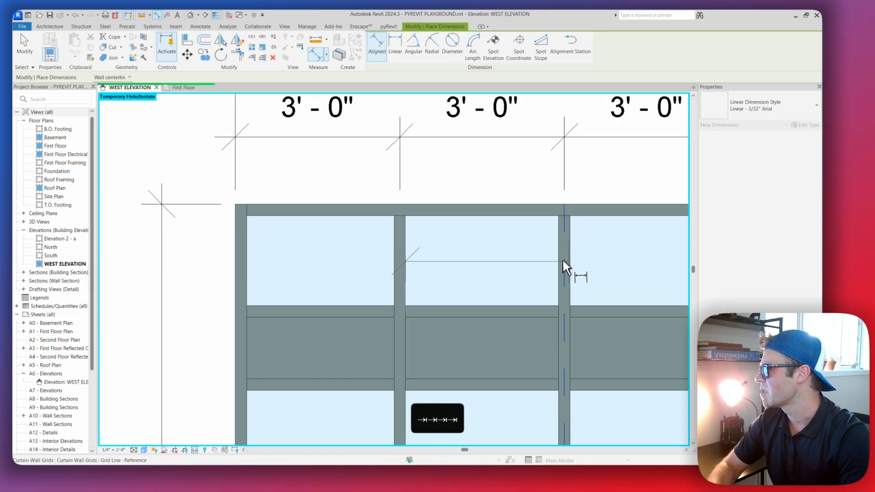
{"action": "key", "text": "Tab"}
{"action": "left_click", "coordinate": [559, 256]}
{"action": "left_click", "coordinate": [508, 274]}
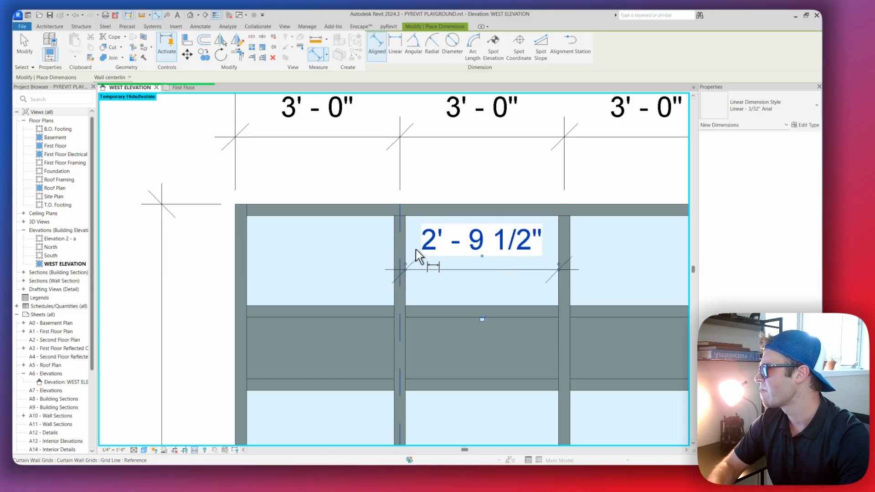
Dimension the clear width of the first bay in the upper strip between its mullion faces and end the dimension command
{"action": "left_click", "coordinate": [395, 251]}
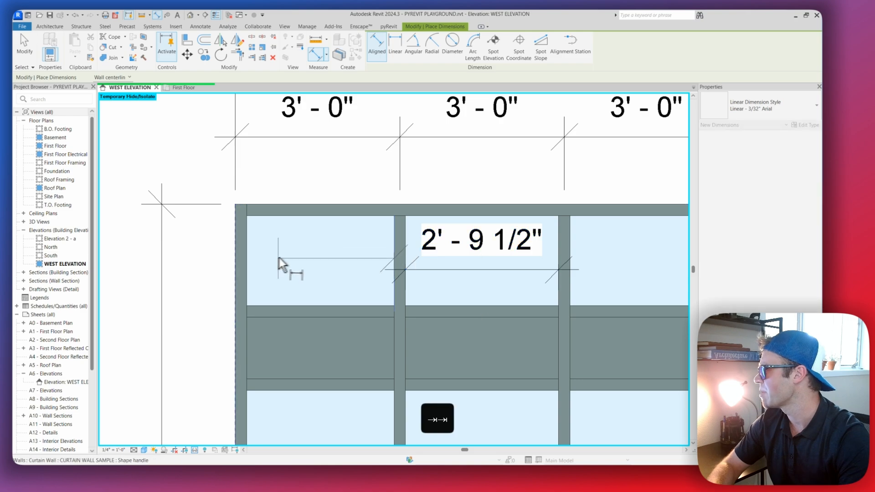
{"action": "key", "text": "Tab"}
{"action": "left_click", "coordinate": [248, 252]}
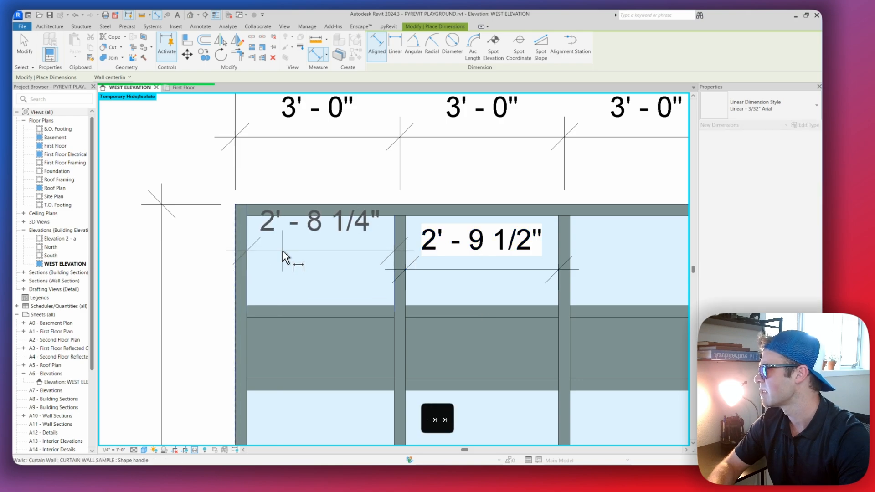
{"action": "scroll", "coordinate": [318, 252], "scroll_direction": "down", "scroll_amount": 3}
{"action": "scroll", "coordinate": [285, 259], "scroll_direction": "up", "scroll_amount": 2}
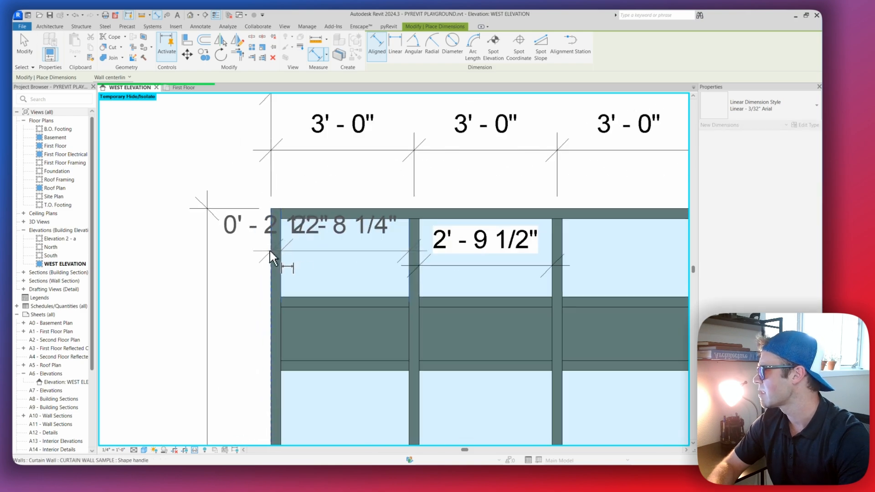
{"action": "scroll", "coordinate": [310, 258], "scroll_direction": "up", "scroll_amount": 2}
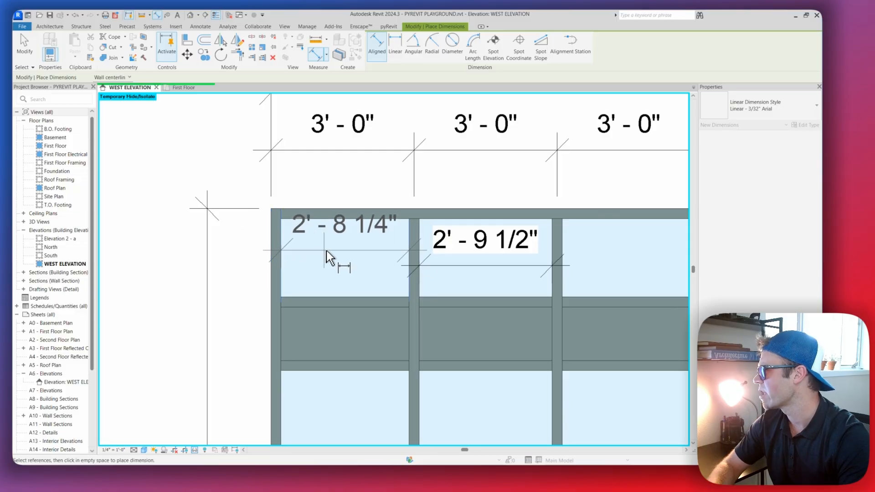
{"action": "left_click", "coordinate": [326, 251]}
{"action": "scroll", "coordinate": [342, 252], "scroll_direction": "down", "scroll_amount": 2}
{"action": "scroll", "coordinate": [348, 239], "scroll_direction": "up", "scroll_amount": 4}
{"action": "key", "text": "Escape"}
{"action": "key", "text": "Escape"}
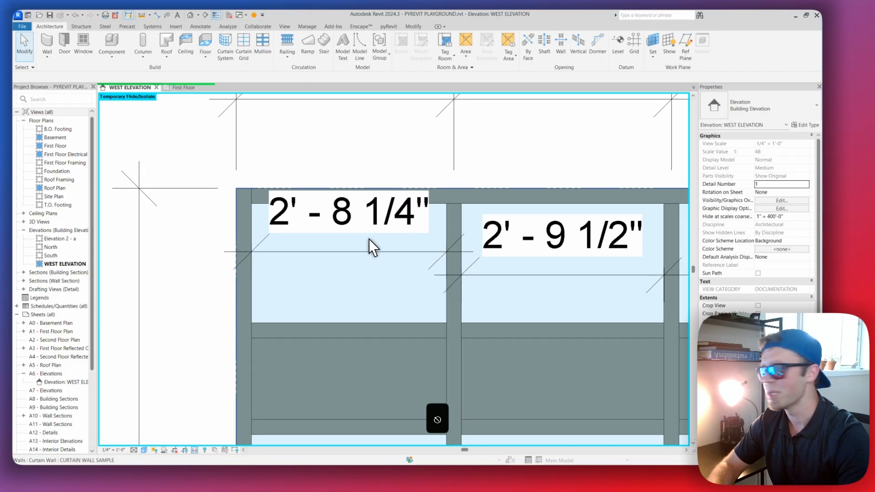
Delete the two clear-width dimensions in the first and second bays of the upper strip
{"action": "scroll", "coordinate": [371, 246], "scroll_direction": "down", "scroll_amount": 3}
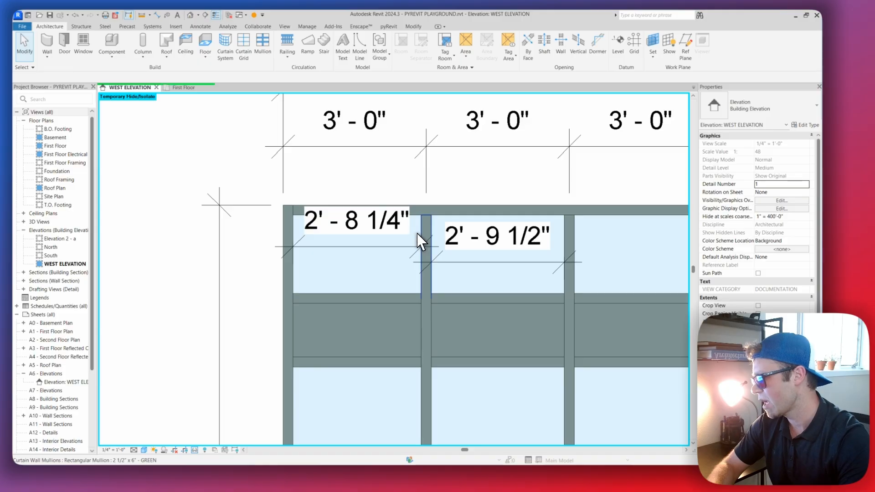
{"action": "left_click", "coordinate": [376, 249]}
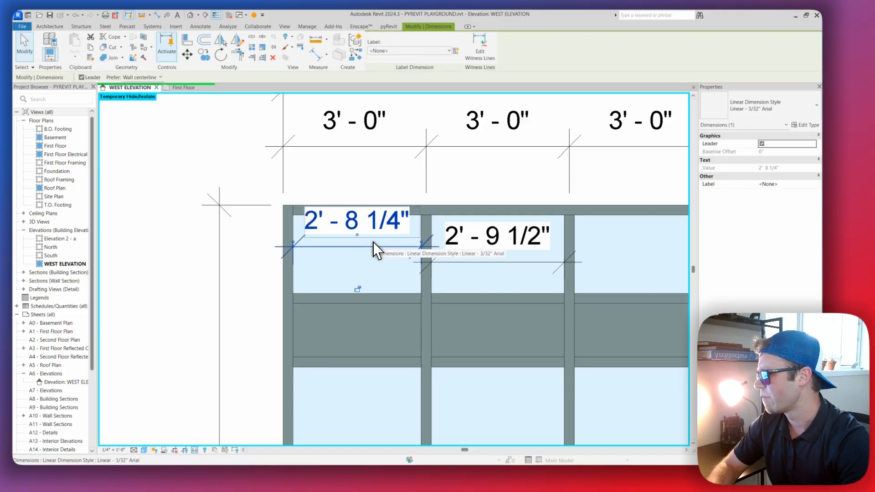
{"action": "key", "text": "Delete"}
{"action": "left_click", "coordinate": [525, 269]}
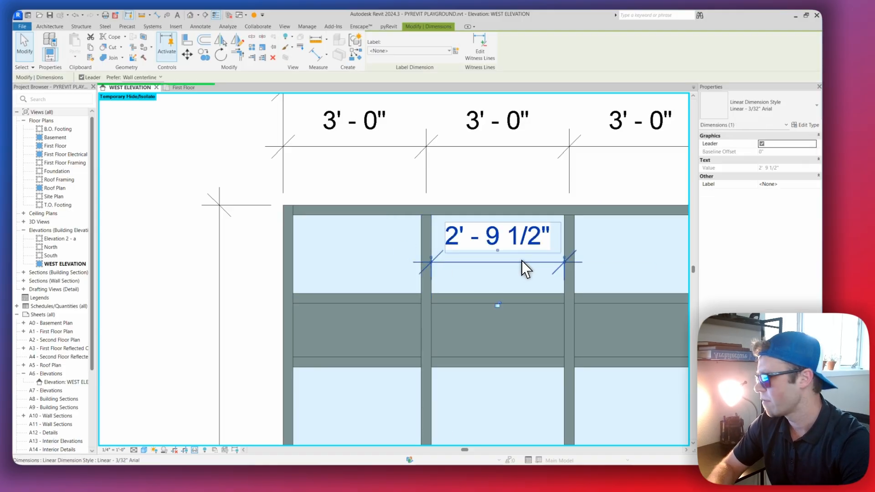
{"action": "key", "text": "Delete"}
Review the finished scenario 1 curtain wall with its notes and go on to the Practice Scenario 2 curtain wall
{"action": "scroll", "coordinate": [489, 233], "scroll_direction": "down", "scroll_amount": 3}
{"action": "middle_click_drag", "start_coordinate": [567, 241], "coordinate": [400, 219]}
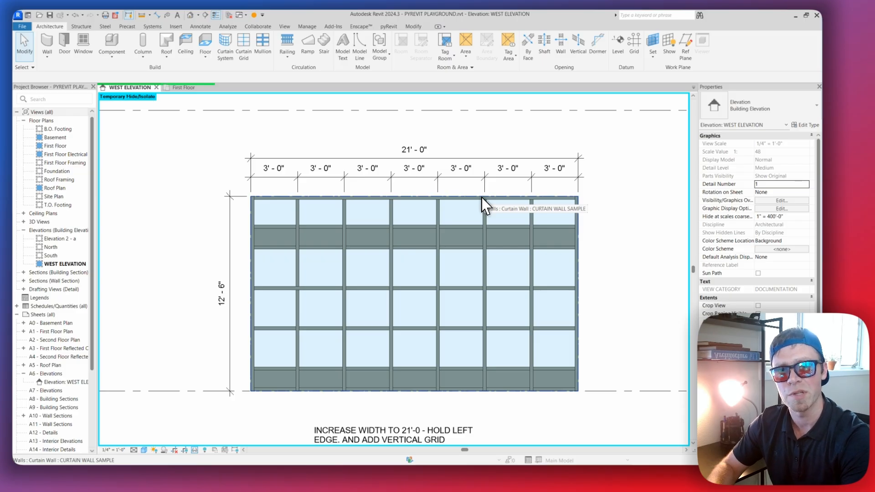
{"action": "scroll", "coordinate": [498, 220], "scroll_direction": "down", "scroll_amount": 3}
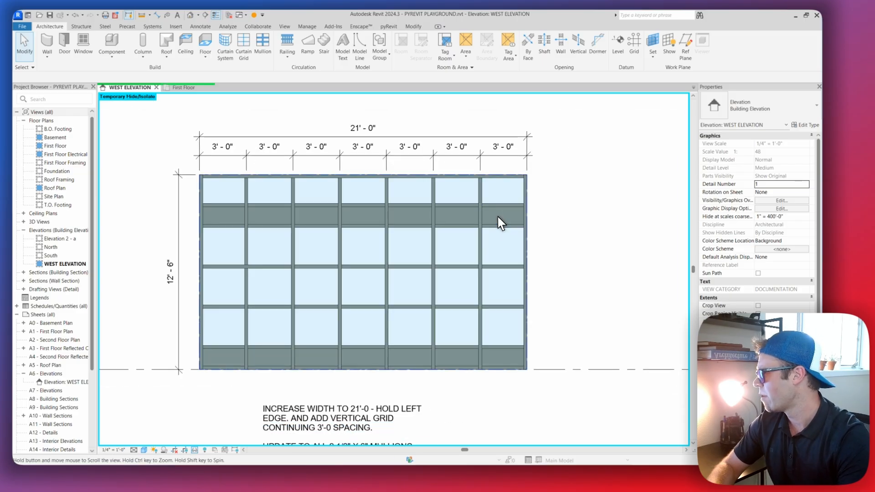
{"action": "scroll", "coordinate": [499, 220], "scroll_direction": "down", "scroll_amount": 2}
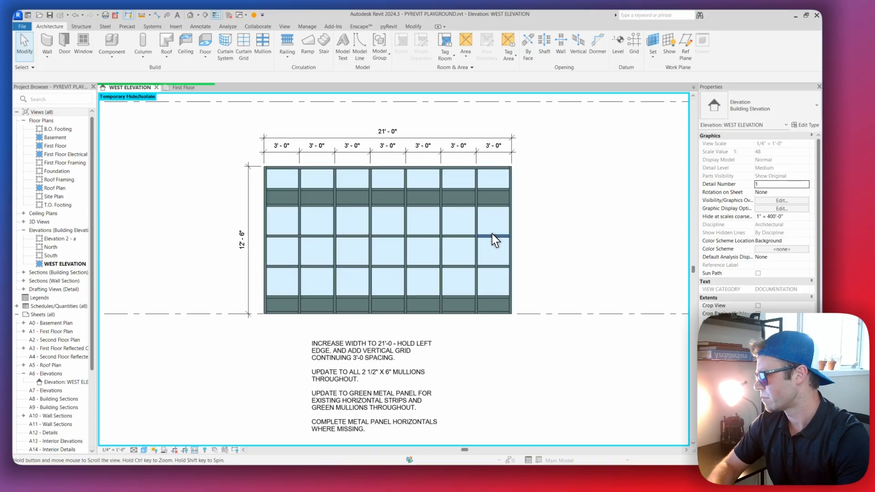
{"action": "scroll", "coordinate": [500, 250], "scroll_direction": "up", "scroll_amount": 1}
{"action": "mouse_move", "coordinate": [496, 246]}
{"action": "middle_mouse_down"}
{"action": "mouse_move", "coordinate": [464, 276]}
{"action": "mouse_move", "coordinate": [496, 244]}
{"action": "mouse_move", "coordinate": [437, 239]}
{"action": "middle_mouse_up"}
{"action": "middle_click_drag", "start_coordinate": [592, 243], "coordinate": [363, 238]}
{"action": "scroll", "coordinate": [363, 232], "scroll_direction": "down", "scroll_amount": 2}
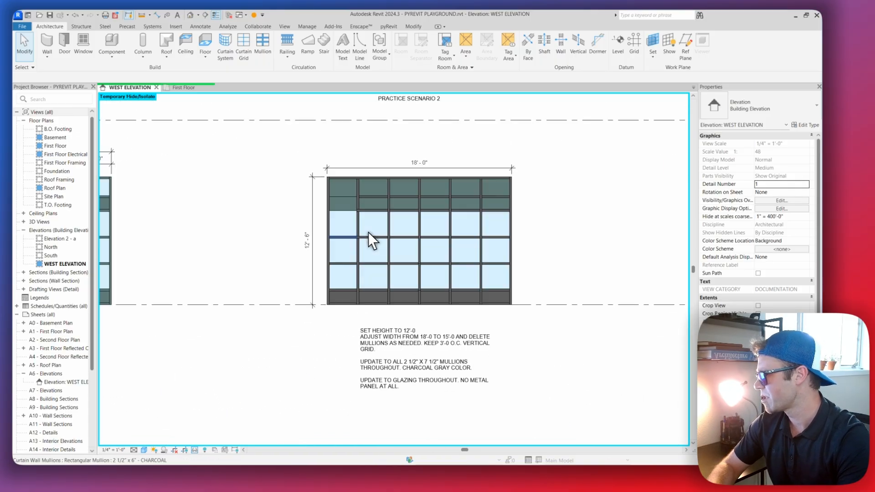
{"action": "scroll", "coordinate": [364, 228], "scroll_direction": "up", "scroll_amount": 1}
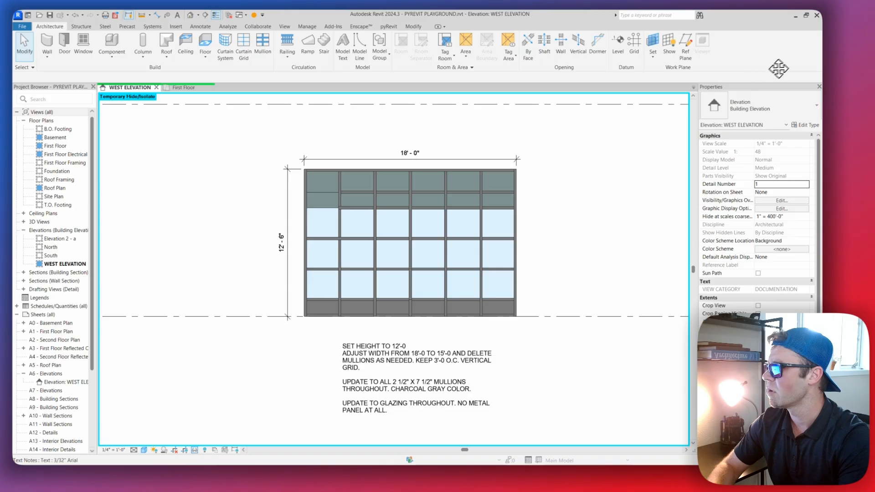
{"action": "middle_click_drag", "start_coordinate": [581, 195], "coordinate": [538, 181]}
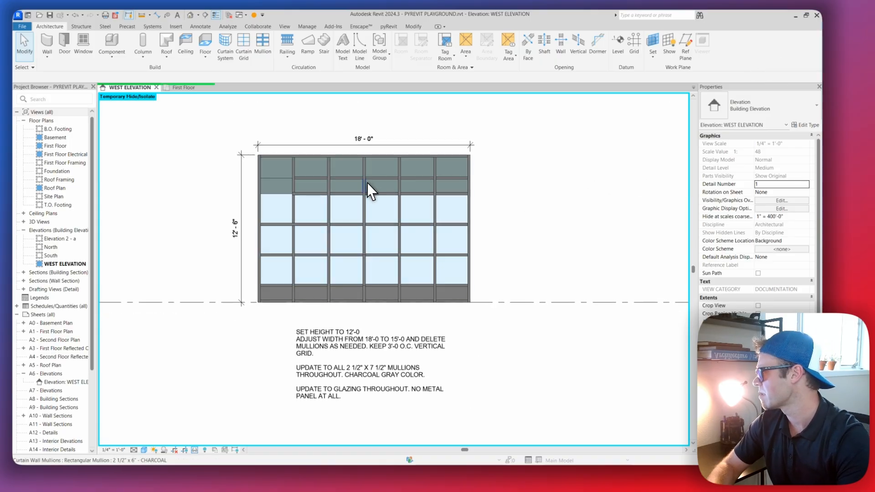
{"action": "middle_click_drag", "start_coordinate": [348, 238], "coordinate": [351, 211]}
Select the scenario 2 text note and read its requirements for height, width, mullions and glazing against the curtain wall
{"action": "left_click", "coordinate": [323, 324]}
{"action": "scroll", "coordinate": [323, 324], "scroll_direction": "up", "scroll_amount": 1}
{"action": "scroll", "coordinate": [362, 284], "scroll_direction": "up", "scroll_amount": 1}
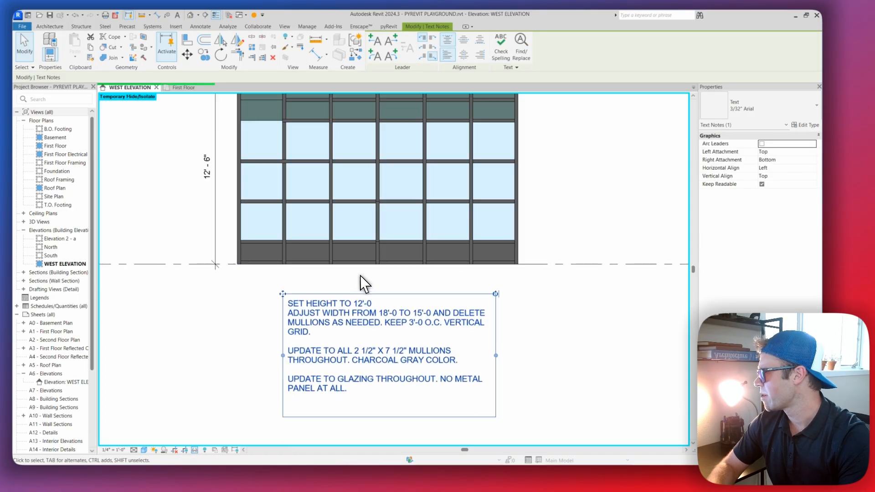
{"action": "scroll", "coordinate": [379, 245], "scroll_direction": "down", "scroll_amount": 2}
{"action": "scroll", "coordinate": [381, 249], "scroll_direction": "up", "scroll_amount": 2}
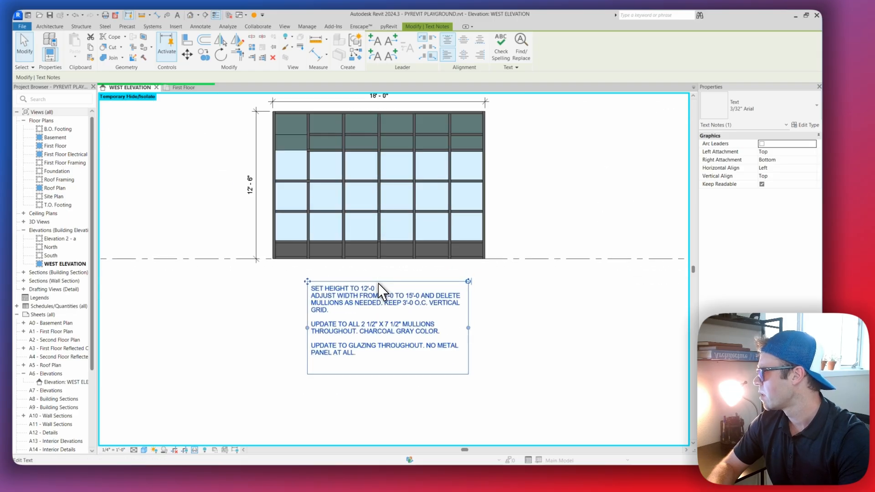
{"action": "scroll", "coordinate": [364, 225], "scroll_direction": "down", "scroll_amount": 3}
{"action": "scroll", "coordinate": [364, 216], "scroll_direction": "up", "scroll_amount": 3}
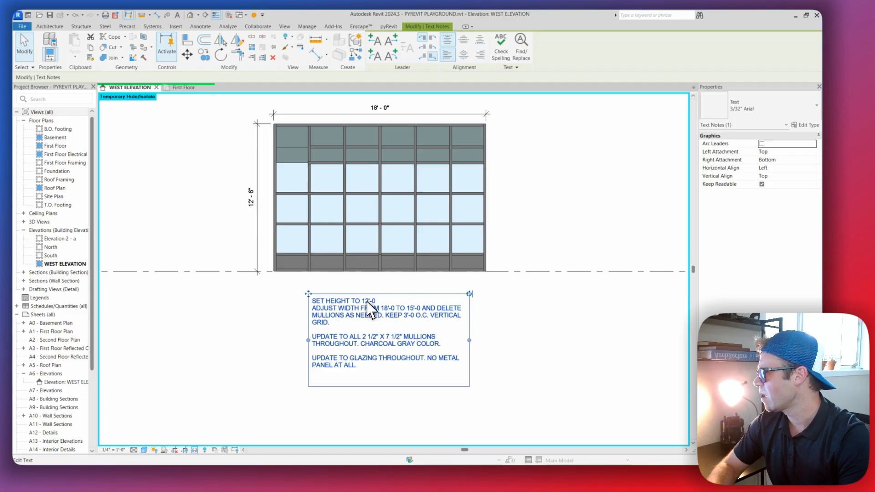
{"action": "scroll", "coordinate": [356, 303], "scroll_direction": "up", "scroll_amount": 3}
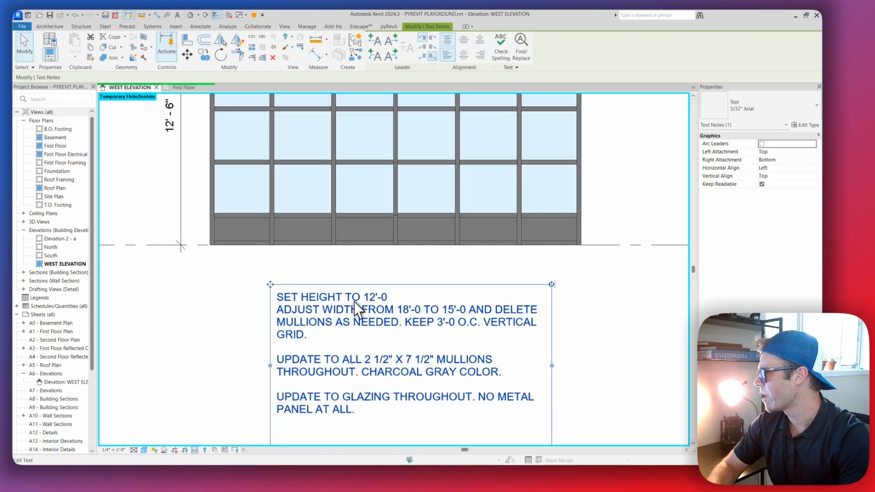
Compare the scenario 2 note's requirements with the curtain wall above it and deselect the note
{"action": "middle_click_drag", "start_coordinate": [346, 301], "coordinate": [311, 247]}
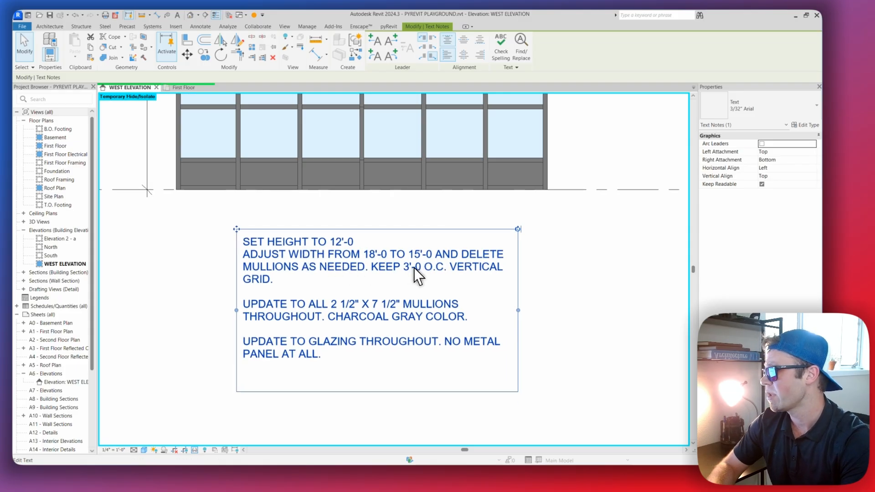
{"action": "scroll", "coordinate": [441, 261], "scroll_direction": "down", "scroll_amount": 3}
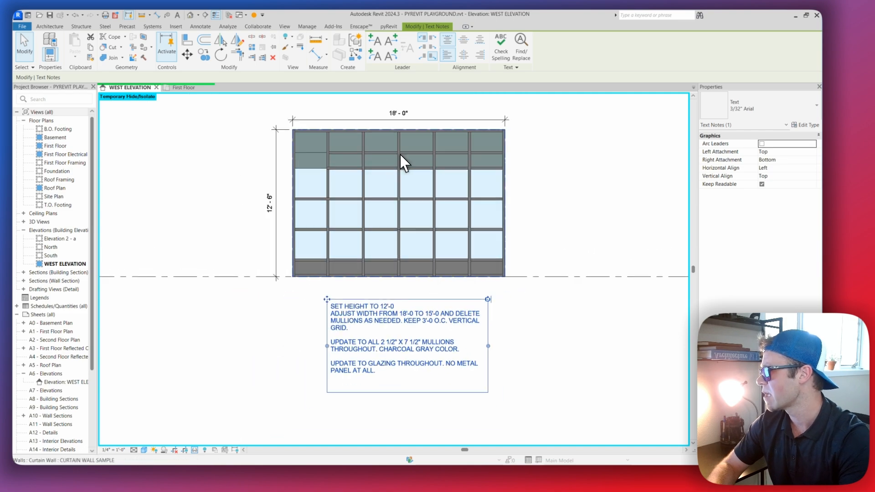
{"action": "scroll", "coordinate": [370, 287], "scroll_direction": "up", "scroll_amount": 2}
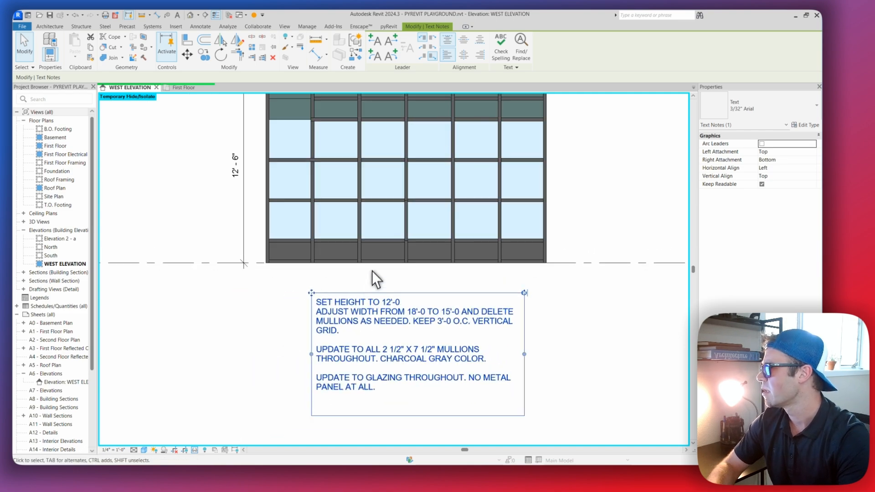
{"action": "key", "text": "Escape"}
{"action": "scroll", "coordinate": [384, 258], "scroll_direction": "down", "scroll_amount": 3}
{"action": "key", "text": "Escape"}
{"action": "key", "text": "Escape"}
Select the scenario 2 curtain wall, set its unconnected height to 12'-0", and deselect it
{"action": "middle_click_drag", "start_coordinate": [389, 261], "coordinate": [391, 283]}
{"action": "scroll", "coordinate": [390, 242], "scroll_direction": "up", "scroll_amount": 4}
{"action": "left_click", "coordinate": [410, 218]}
{"action": "scroll", "coordinate": [425, 224], "scroll_direction": "down", "scroll_amount": 2}
{"action": "scroll", "coordinate": [424, 222], "scroll_direction": "up", "scroll_amount": 2}
{"action": "scroll", "coordinate": [424, 222], "scroll_direction": "down", "scroll_amount": 2}
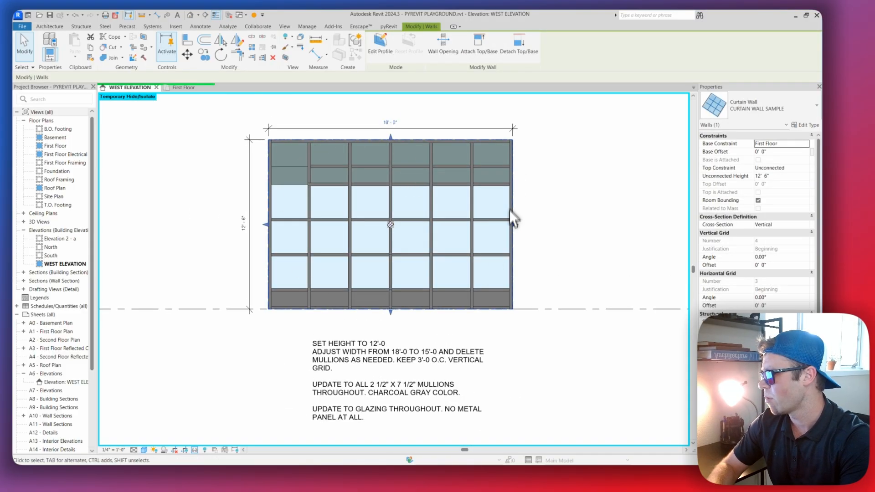
{"action": "middle_click_drag", "start_coordinate": [536, 226], "coordinate": [533, 231]}
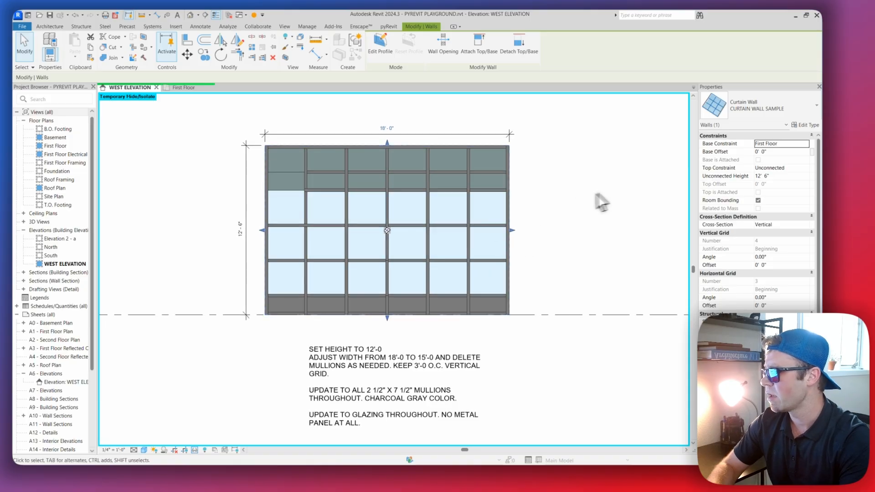
{"action": "scroll", "coordinate": [385, 143], "scroll_direction": "up", "scroll_amount": 1}
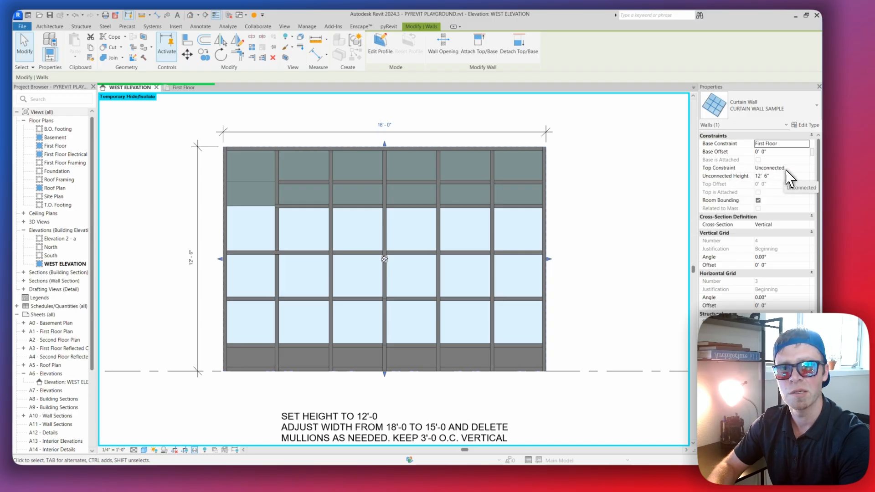
{"action": "left_click", "coordinate": [777, 177]}
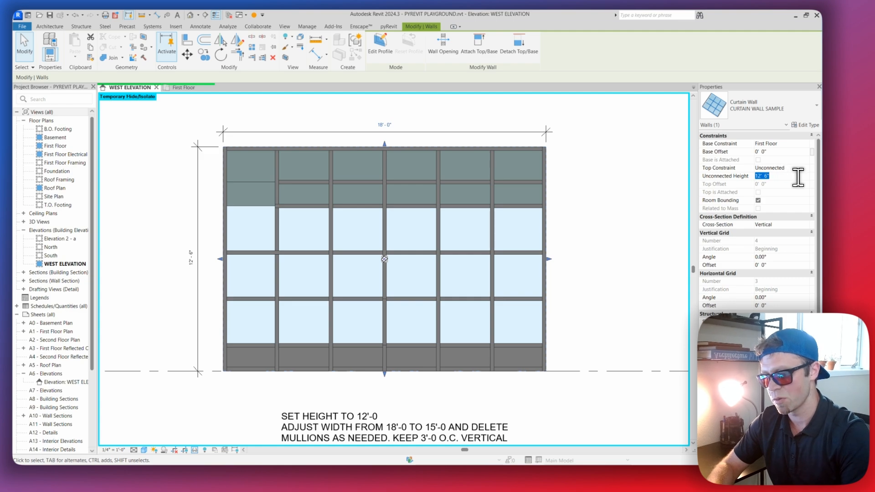
{"action": "type", "text": "12"}
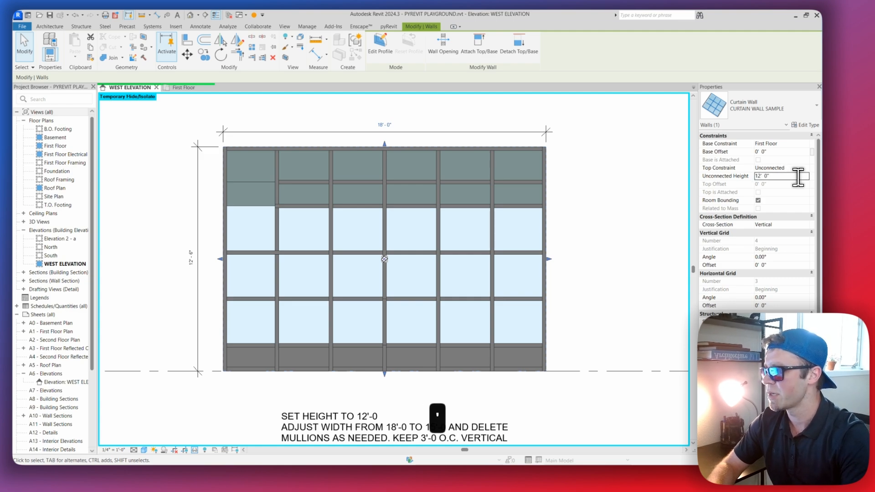
{"action": "key", "text": "Return"}
{"action": "left_click", "coordinate": [597, 230]}
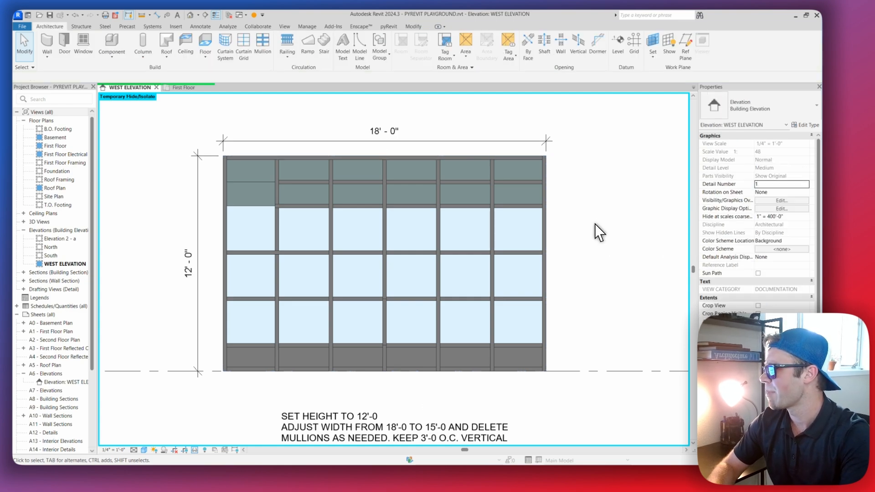
Check the curtain wall's height dimension and reread the note's width and vertical grid requirements
{"action": "scroll", "coordinate": [372, 230], "scroll_direction": "down", "scroll_amount": 2}
{"action": "scroll", "coordinate": [301, 246], "scroll_direction": "up", "scroll_amount": 3}
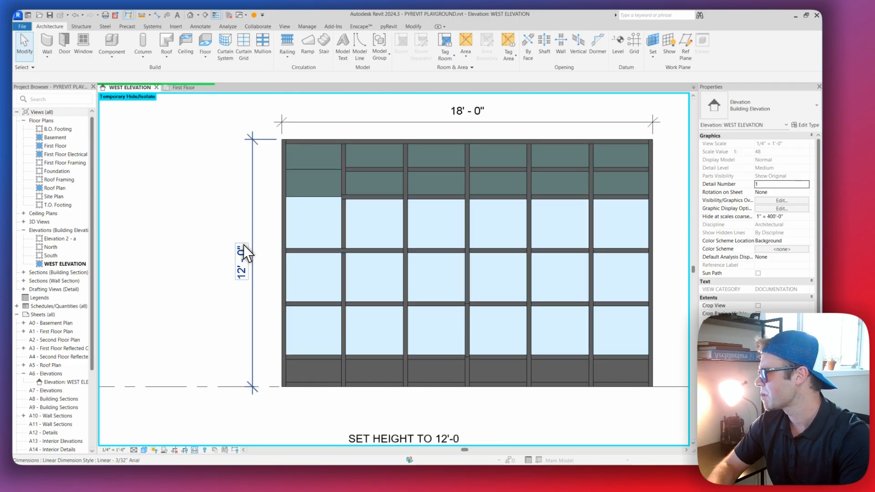
{"action": "scroll", "coordinate": [254, 193], "scroll_direction": "down", "scroll_amount": 1}
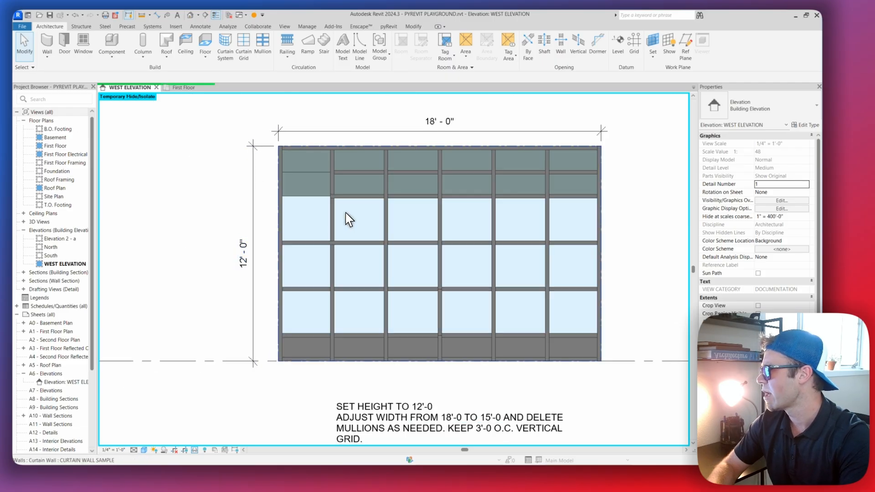
{"action": "middle_click_drag", "start_coordinate": [345, 212], "coordinate": [330, 211]}
{"action": "left_click", "coordinate": [389, 221]}
{"action": "middle_click_drag", "start_coordinate": [390, 220], "coordinate": [385, 222]}
{"action": "key", "text": "Escape"}
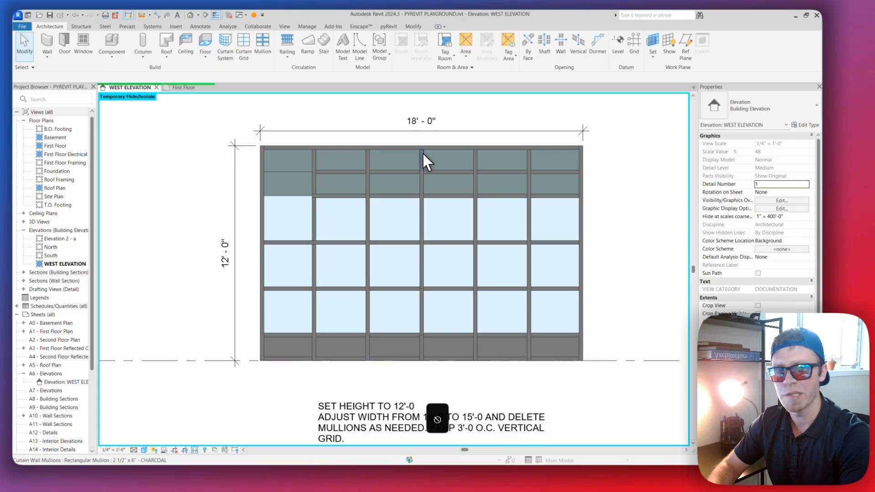
{"action": "scroll", "coordinate": [461, 283], "scroll_direction": "down", "scroll_amount": 2}
{"action": "left_click", "coordinate": [422, 323]}
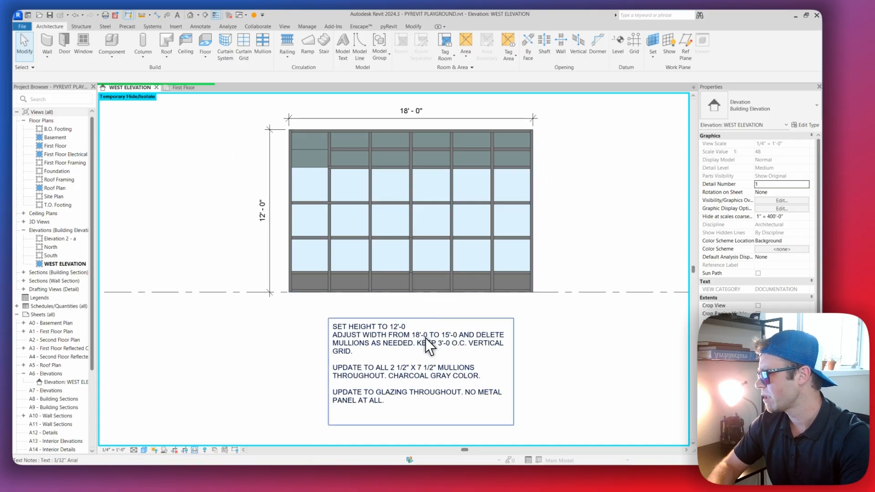
{"action": "scroll", "coordinate": [428, 339], "scroll_direction": "up", "scroll_amount": 3}
{"action": "scroll", "coordinate": [475, 292], "scroll_direction": "down", "scroll_amount": 4}
{"action": "scroll", "coordinate": [504, 234], "scroll_direction": "up", "scroll_amount": 2}
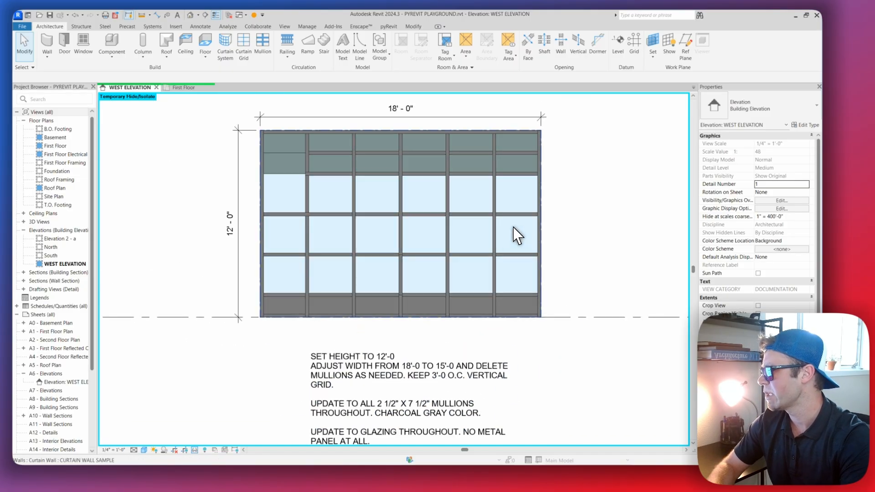
Try narrowing the curtain wall by moving its right edge inward, and undo the change
{"action": "left_click", "coordinate": [522, 230]}
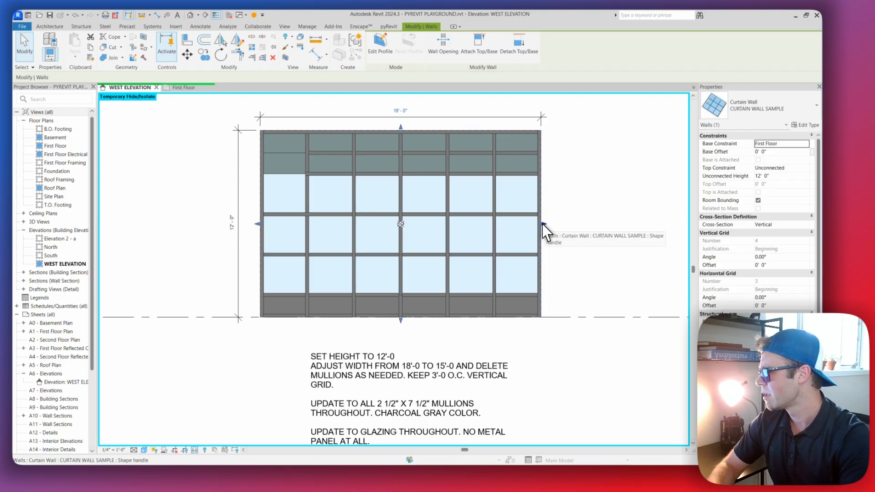
{"action": "left_click_drag", "start_coordinate": [545, 233], "coordinate": [523, 235]}
{"action": "key", "text": "ctrl+z"}
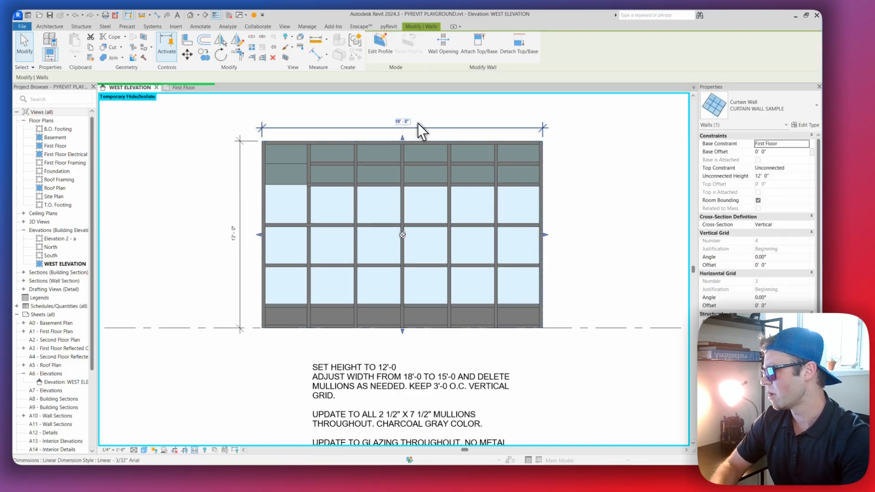
Try setting the curtain wall's width to 15'-0" through its overall dimension, and undo the change
{"action": "left_click", "coordinate": [404, 120]}
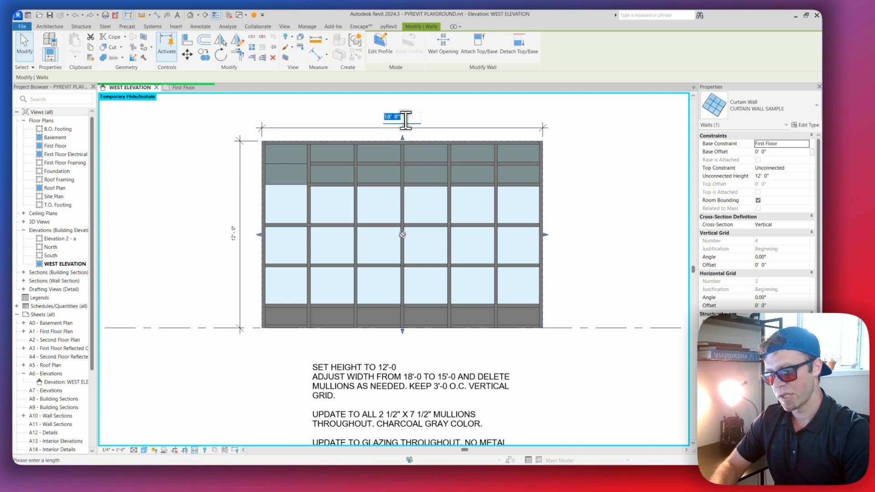
{"action": "type", "text": "15"}
{"action": "key", "text": "Return"}
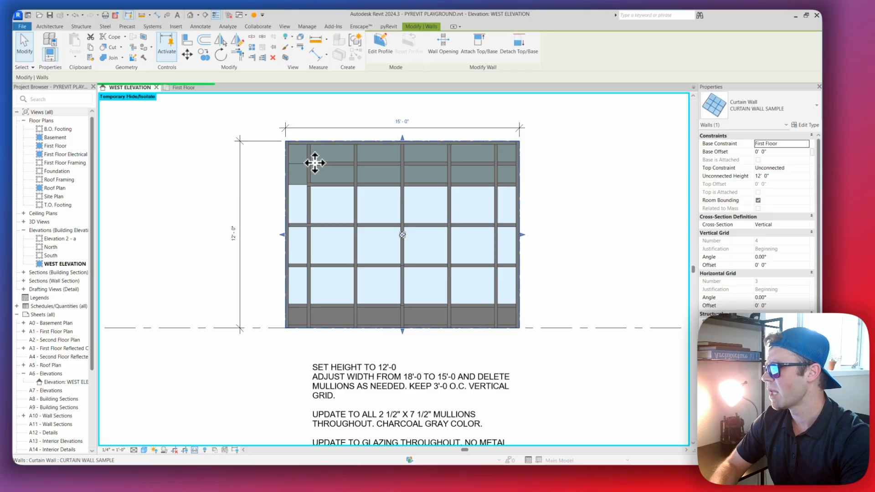
{"action": "key", "text": "ctrl+z"}
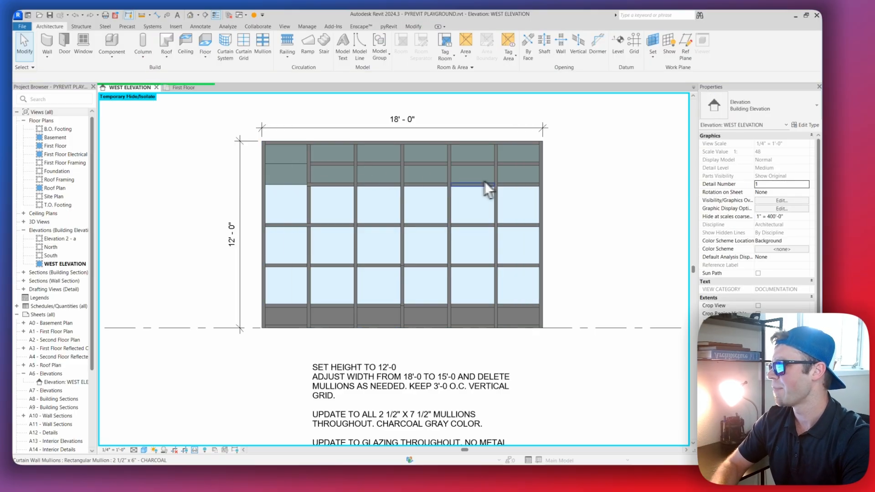
{"action": "key", "text": "ctrl+z"}
Pull the curtain wall's right edge in by one bay to make it 15'-0" wide, deleting the mullions left without a grid
{"action": "left_click", "coordinate": [542, 204]}
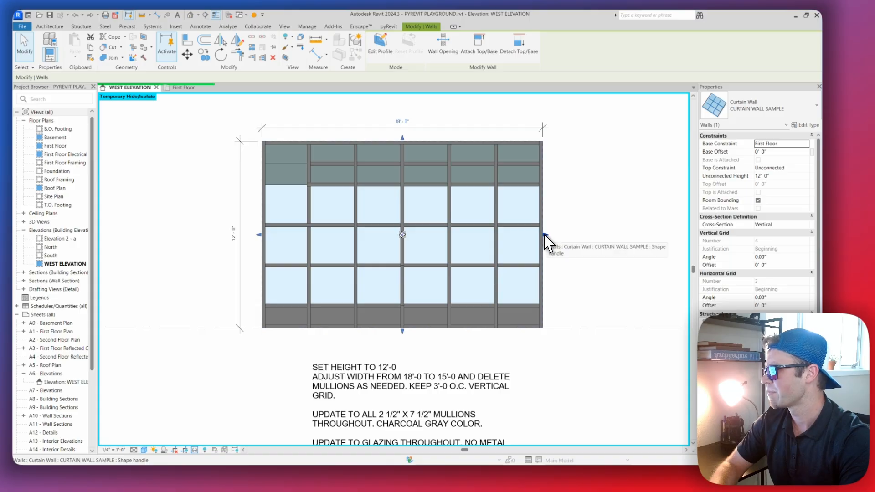
{"action": "left_click_drag", "start_coordinate": [546, 236], "coordinate": [496, 231]}
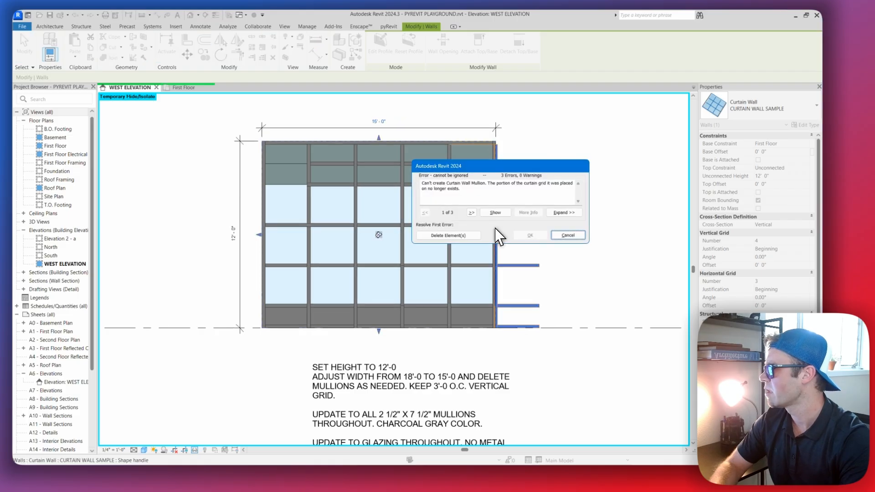
{"action": "left_click_drag", "start_coordinate": [476, 166], "coordinate": [358, 166]}
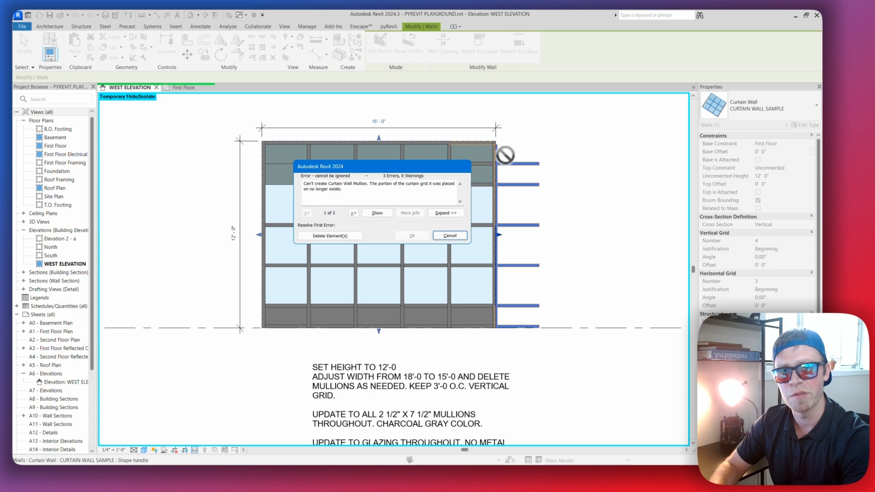
{"action": "left_click", "coordinate": [331, 236]}
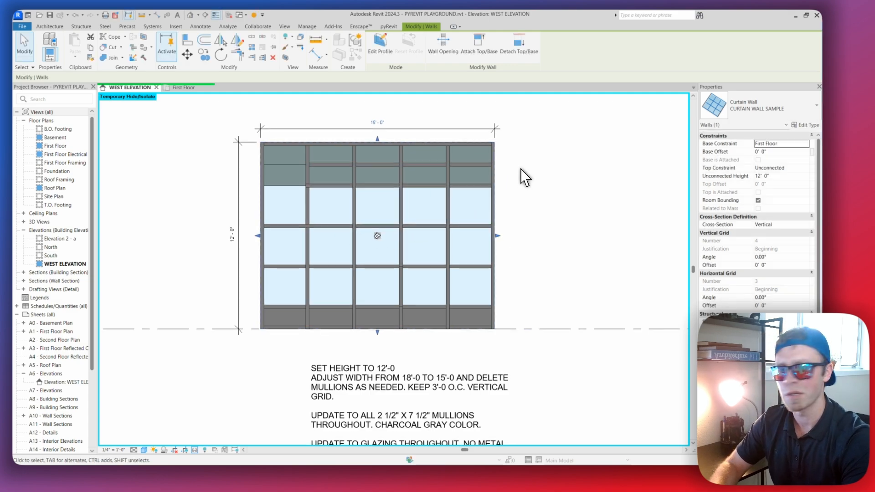
{"action": "middle_click_drag", "start_coordinate": [521, 167], "coordinate": [521, 164]}
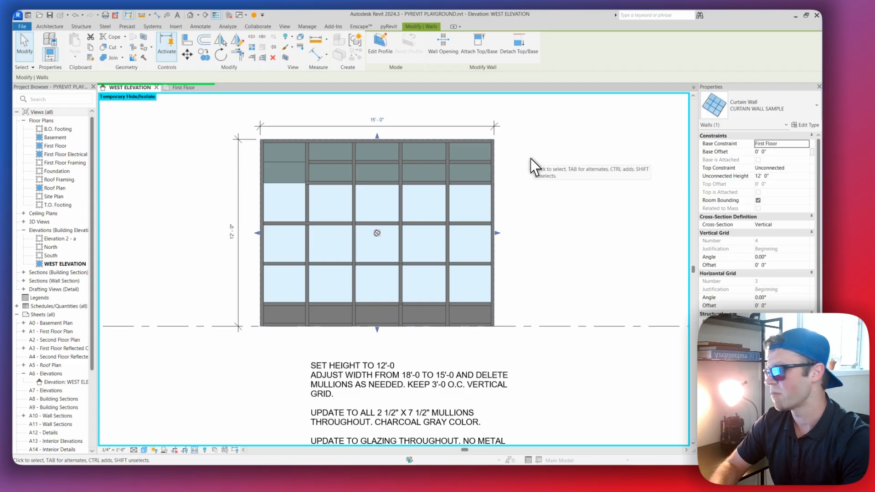
{"action": "left_click", "coordinate": [532, 168]}
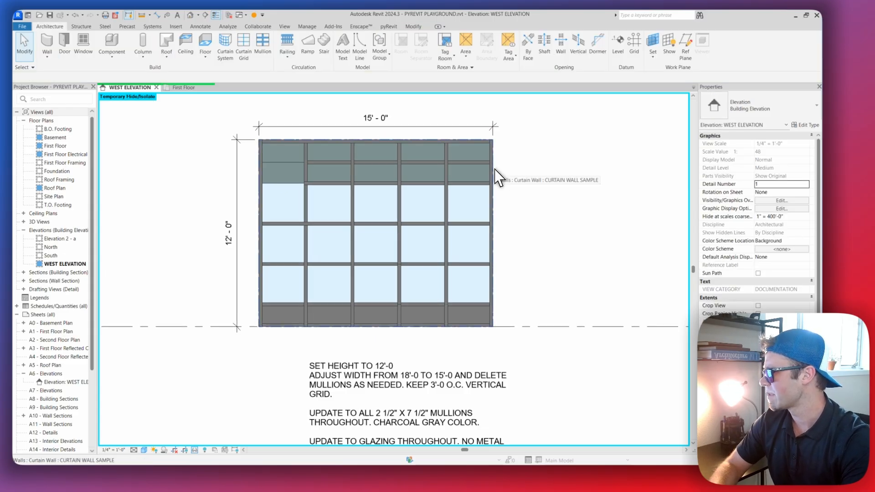
Delete the right border mullion segment beside the uppermost vision glass panel, and undo the deletion
{"action": "scroll", "coordinate": [492, 178], "scroll_direction": "up", "scroll_amount": 2}
{"action": "key", "text": "Tab"}
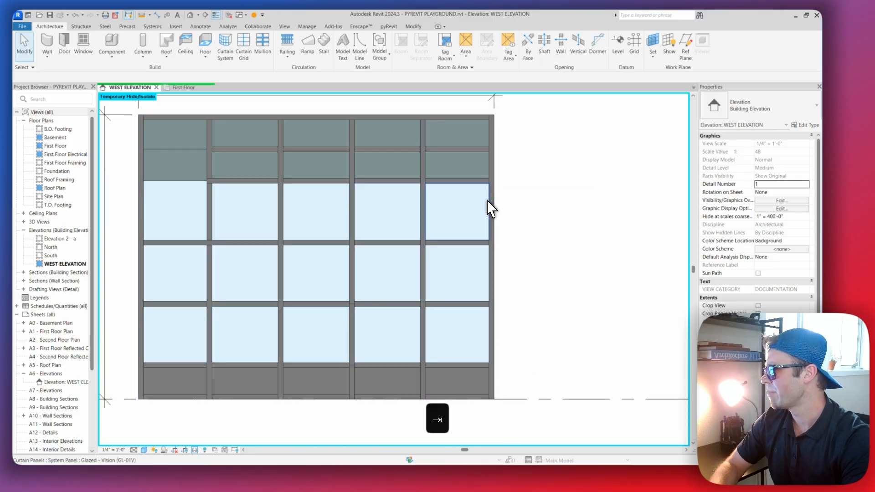
{"action": "key", "text": "Tab"}
{"action": "left_click", "coordinate": [488, 208]}
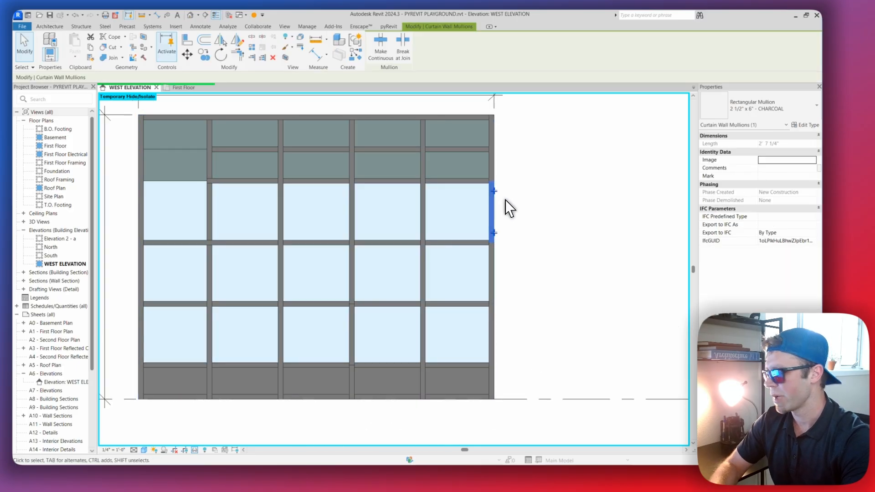
{"action": "left_click", "coordinate": [508, 209]}
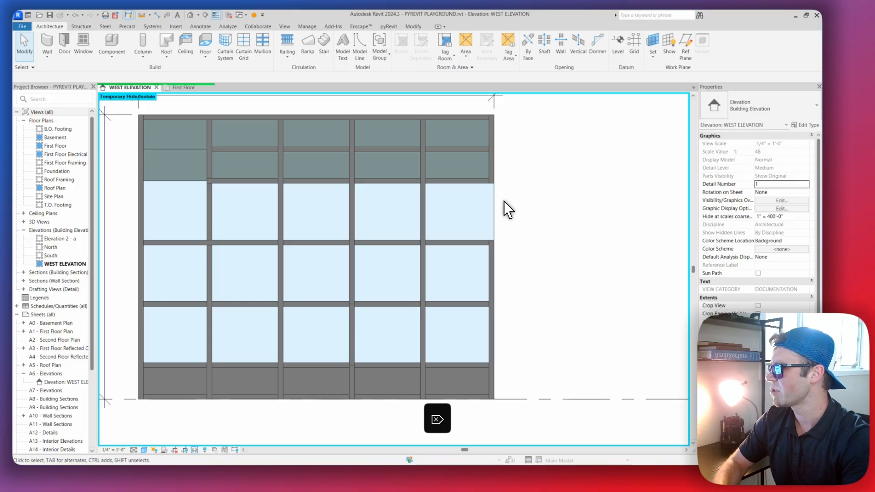
{"action": "key", "text": "ctrl+z"}
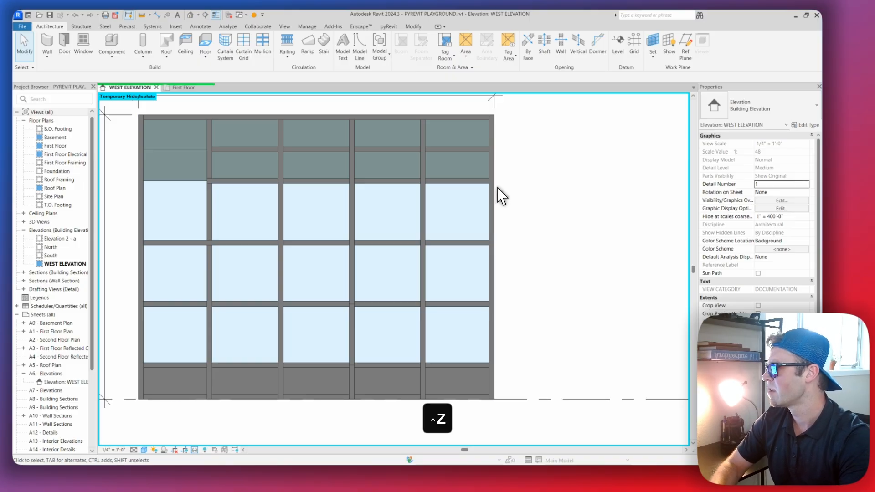
Cycle through the overlapping elements at the wall's right border and examine the narrowed curtain wall against the note
{"action": "key", "text": "Tab"}
{"action": "key", "text": "Tab"}
{"action": "key", "text": "Tab"}
{"action": "key", "text": "Tab"}
{"action": "key", "text": "Tab"}
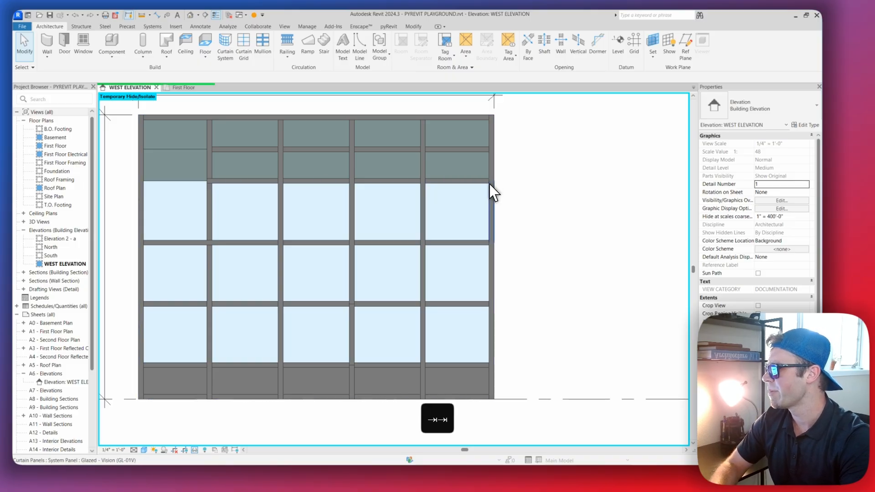
{"action": "key", "text": "Tab"}
{"action": "key", "text": "Tab"}
{"action": "key", "text": "Tab"}
{"action": "key", "text": "Tab"}
{"action": "key", "text": "Tab"}
{"action": "key", "text": "Tab"}
{"action": "key", "text": "Tab"}
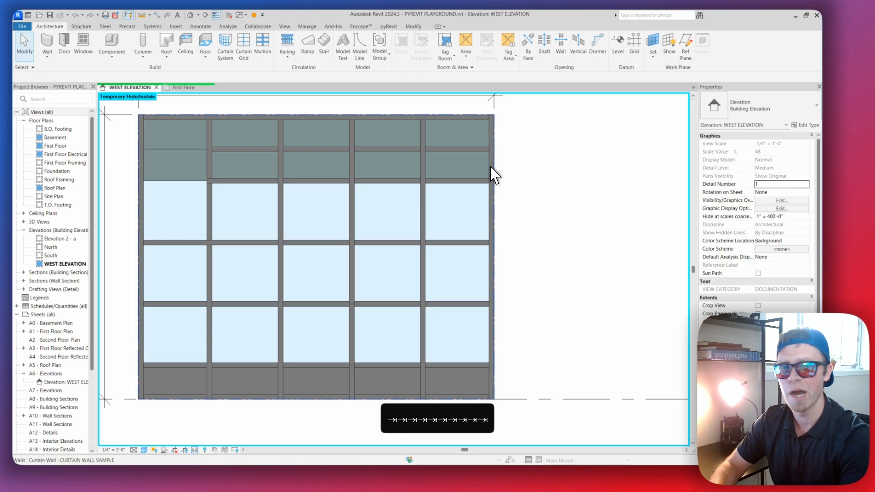
{"action": "scroll", "coordinate": [499, 180], "scroll_direction": "down", "scroll_amount": 2}
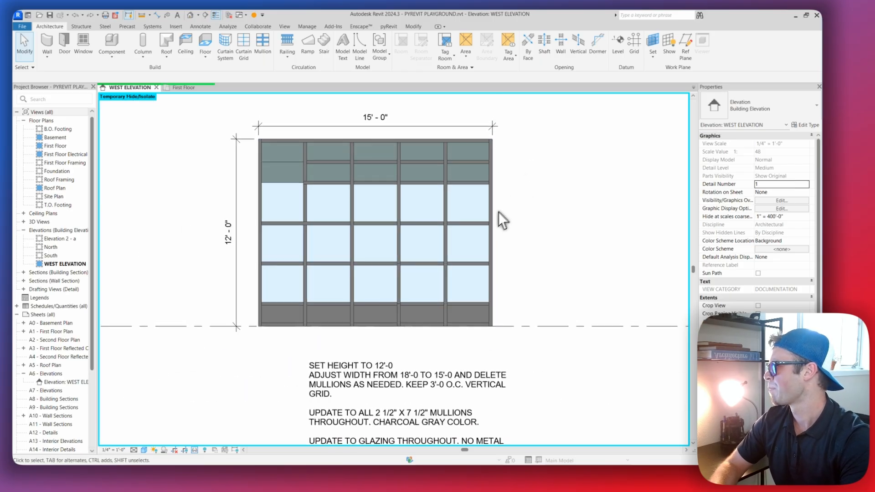
{"action": "scroll", "coordinate": [489, 234], "scroll_direction": "up", "scroll_amount": 4}
{"action": "scroll", "coordinate": [492, 225], "scroll_direction": "down", "scroll_amount": 5}
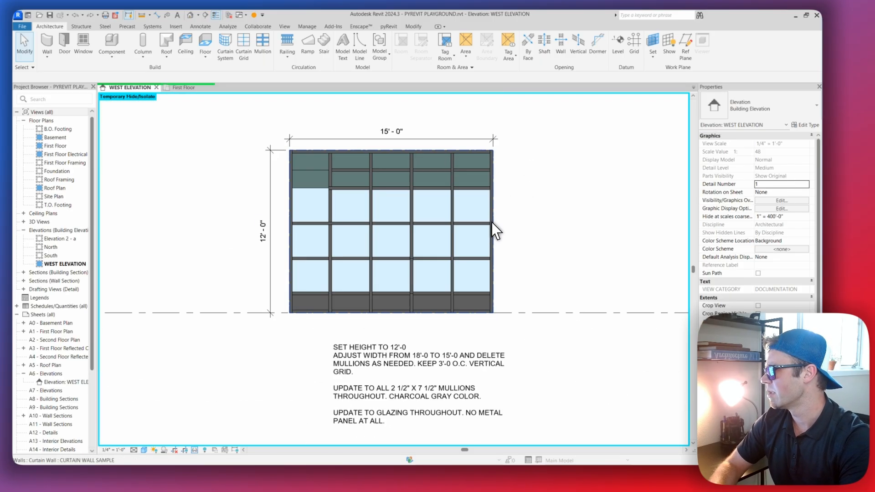
{"action": "scroll", "coordinate": [487, 210], "scroll_direction": "up", "scroll_amount": 3}
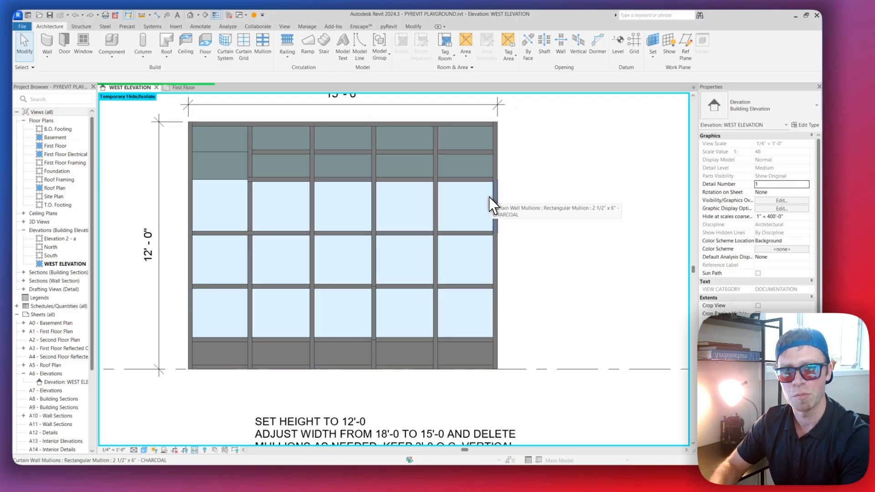
{"action": "scroll", "coordinate": [491, 205], "scroll_direction": "down", "scroll_amount": 2}
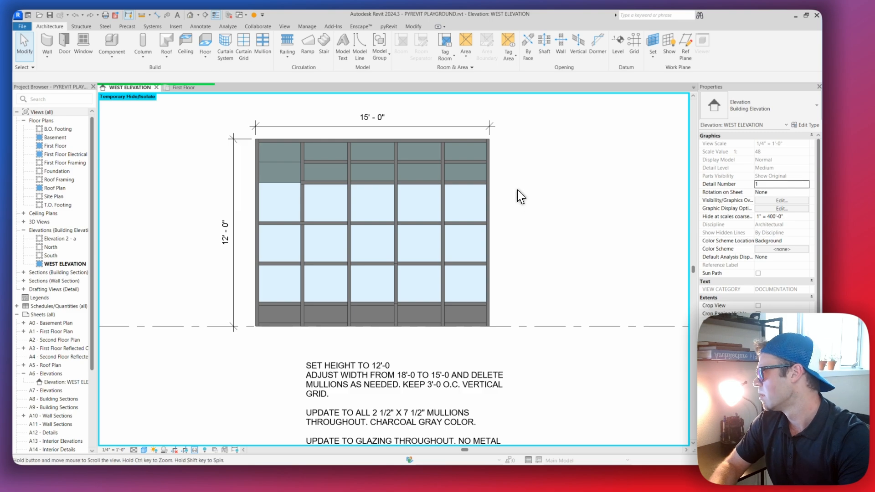
{"action": "middle_click_drag", "start_coordinate": [509, 196], "coordinate": [499, 202]}
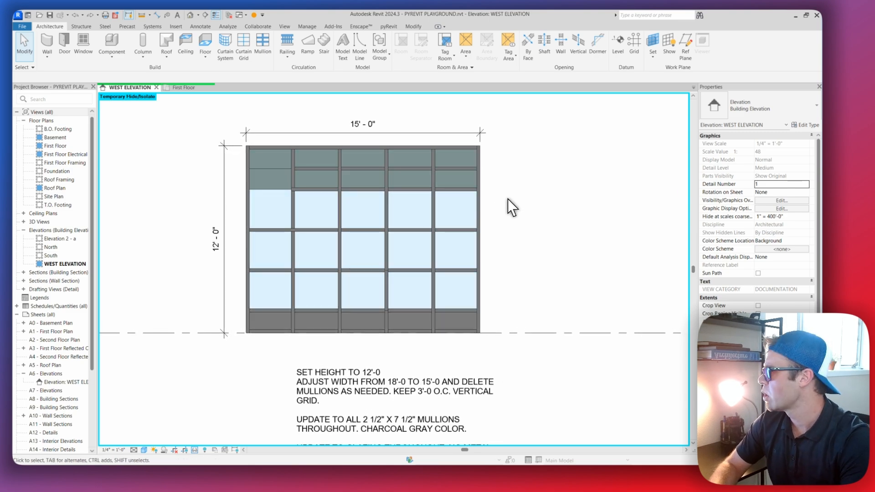
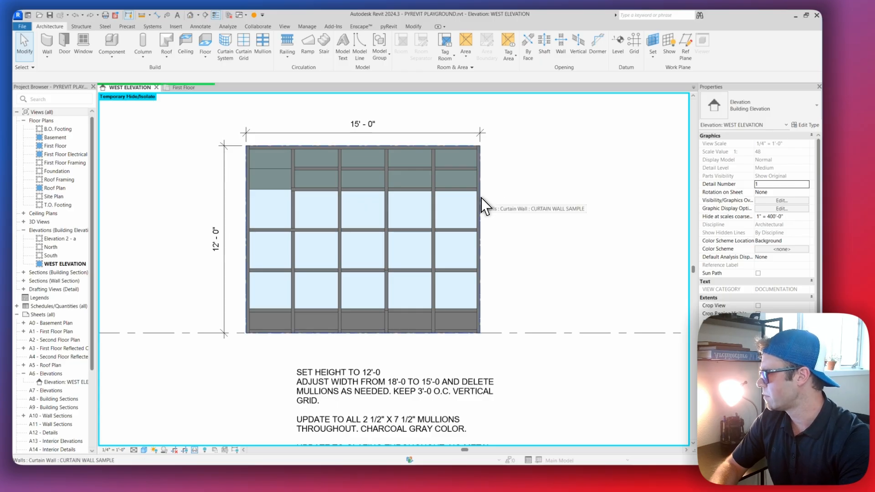
{"action": "middle_click_drag", "start_coordinate": [480, 231], "coordinate": [478, 186]}
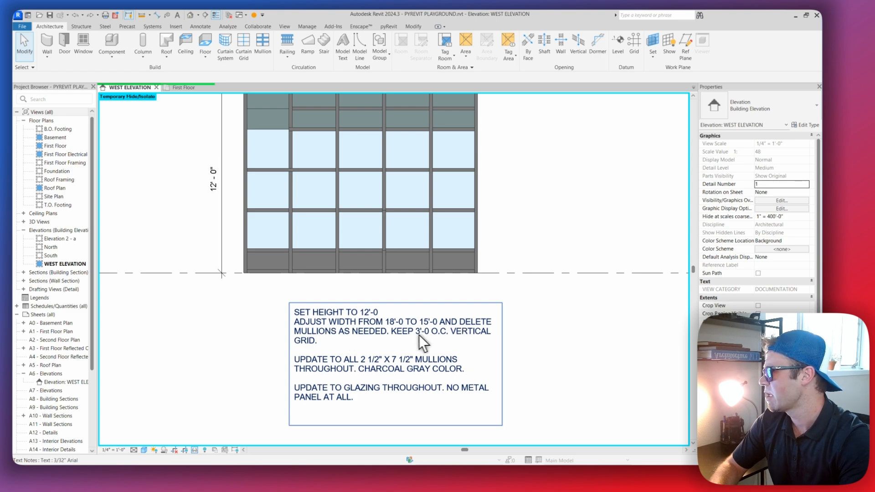
{"action": "middle_click_drag", "start_coordinate": [437, 295], "coordinate": [441, 336]}
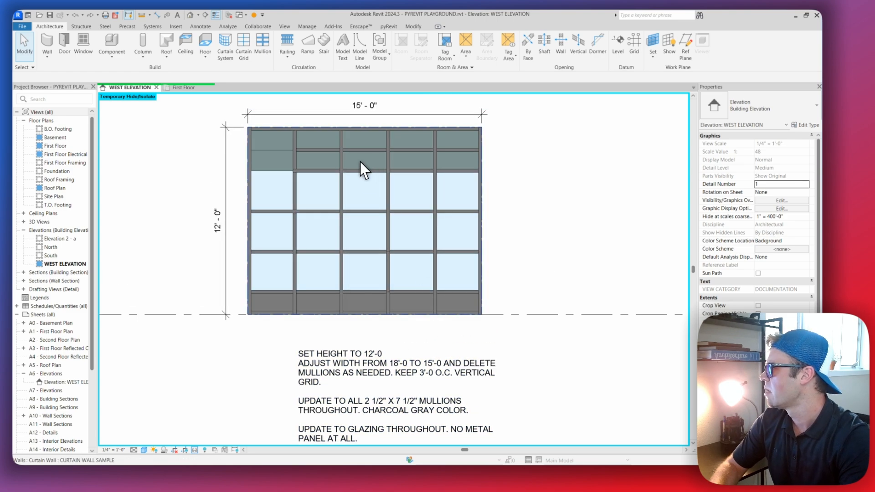
{"action": "scroll", "coordinate": [461, 139], "scroll_direction": "up", "scroll_amount": 2}
{"action": "key", "text": "d"}
{"action": "key", "text": "d"}
{"action": "middle_click_drag", "start_coordinate": [479, 155], "coordinate": [496, 188]}
{"action": "key", "text": "Escape"}
{"action": "key", "text": "Escape"}
Move the curtain wall's overall width dimension higher to make room for another dimension string
{"action": "left_click", "coordinate": [432, 142]}
{"action": "middle_click_drag", "start_coordinate": [431, 146], "coordinate": [440, 178]}
{"action": "left_click_drag", "start_coordinate": [435, 175], "coordinate": [435, 111]}
Place an aligned dimension string across the curtain wall's vertical grid lines, between the wall and the overall width dimension
{"action": "key", "text": "d"}
{"action": "key", "text": "d"}
{"action": "left_click", "coordinate": [447, 211]}
{"action": "left_click", "coordinate": [375, 209]}
{"action": "left_click", "coordinate": [304, 210]}
{"action": "left_click", "coordinate": [233, 210]}
{"action": "left_click", "coordinate": [166, 204]}
{"action": "scroll", "coordinate": [230, 169], "scroll_direction": "down", "scroll_amount": 2}
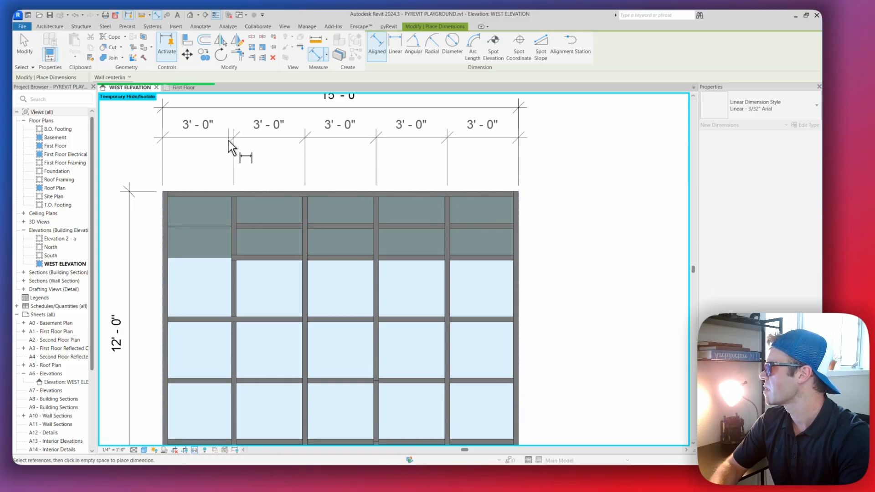
{"action": "key", "text": "Escape"}
{"action": "key", "text": "Escape"}
{"action": "scroll", "coordinate": [223, 135], "scroll_direction": "down", "scroll_amount": 3}
{"action": "key", "text": "Escape"}
Read the mullion size and color requirements in the note below the curtain wall
{"action": "scroll", "coordinate": [336, 228], "scroll_direction": "up", "scroll_amount": 1}
{"action": "middle_click_drag", "start_coordinate": [345, 364], "coordinate": [357, 222]}
{"action": "scroll", "coordinate": [372, 299], "scroll_direction": "down", "scroll_amount": 1}
{"action": "middle_click_drag", "start_coordinate": [373, 302], "coordinate": [377, 316]}
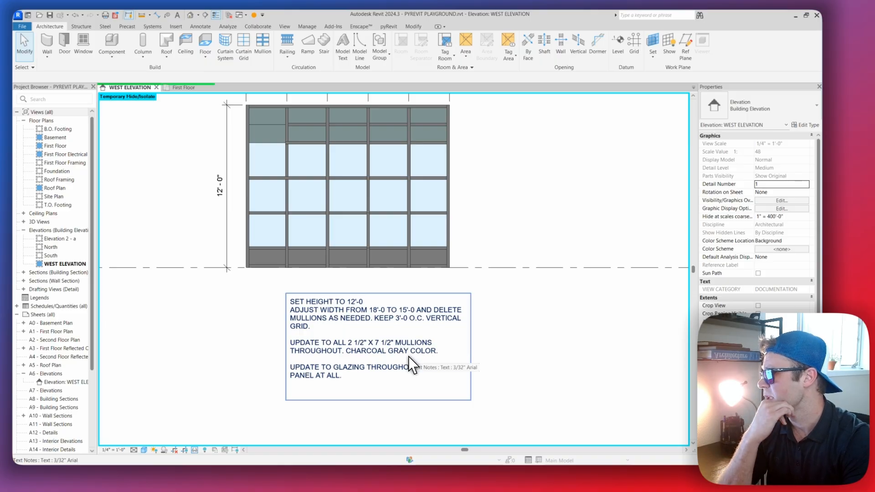
{"action": "scroll", "coordinate": [381, 171], "scroll_direction": "up", "scroll_amount": 2}
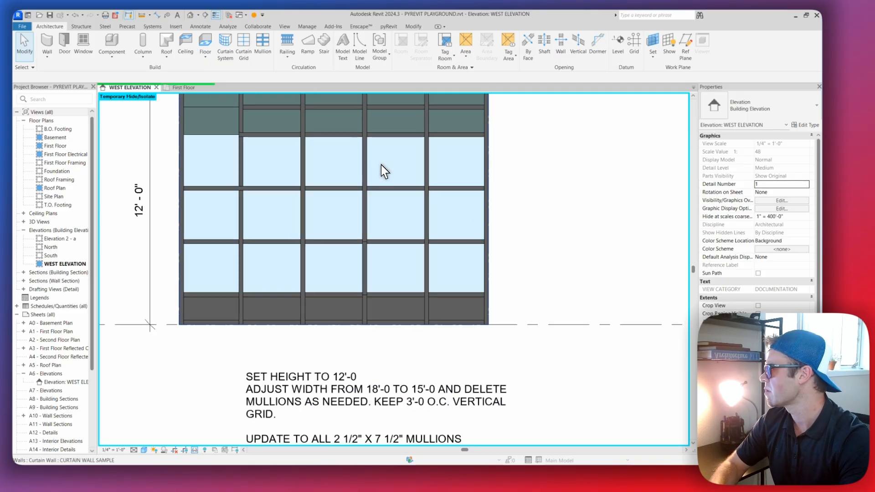
{"action": "middle_click_drag", "start_coordinate": [381, 165], "coordinate": [391, 204]}
Select individual interior vertical mullion segments and compare their type with the note
{"action": "left_click", "coordinate": [374, 194]}
{"action": "key", "text": "Escape"}
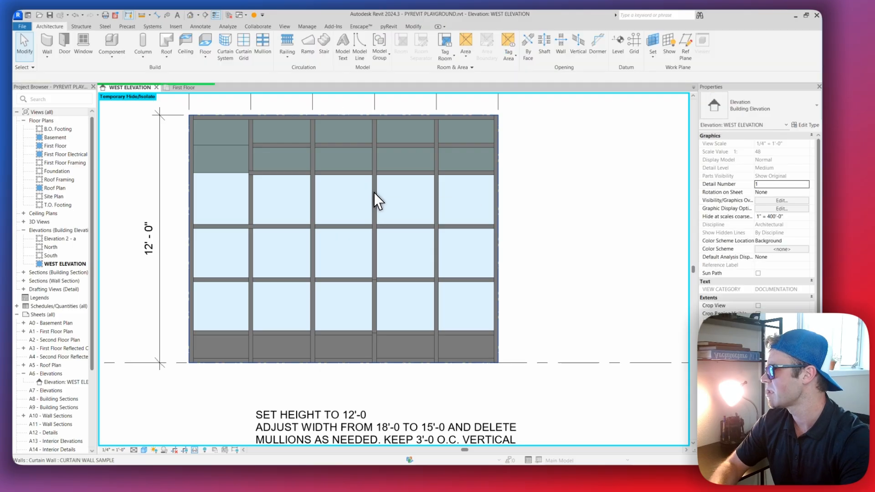
{"action": "key", "text": "Tab"}
{"action": "key", "text": "Tab"}
{"action": "key", "text": "Tab"}
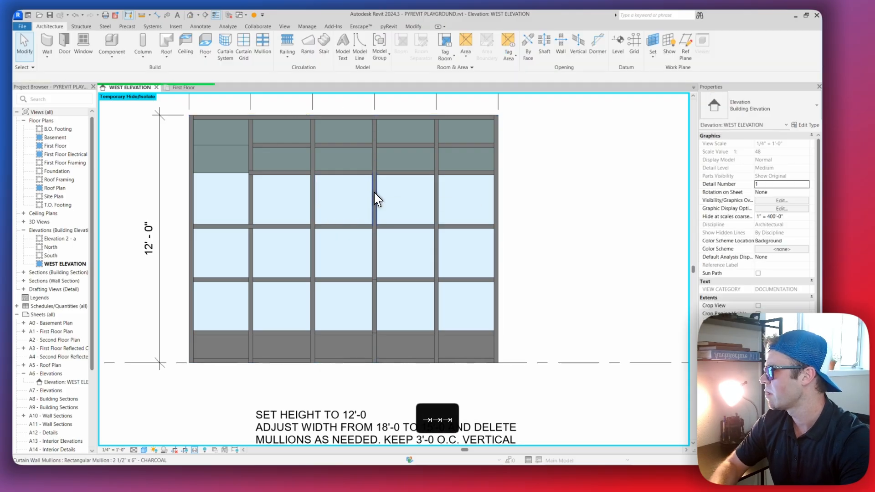
{"action": "left_click", "coordinate": [375, 194]}
{"action": "scroll", "coordinate": [433, 228], "scroll_direction": "down", "scroll_amount": 2}
{"action": "left_click", "coordinate": [442, 275]}
{"action": "middle_click_drag", "start_coordinate": [378, 209], "coordinate": [434, 223]}
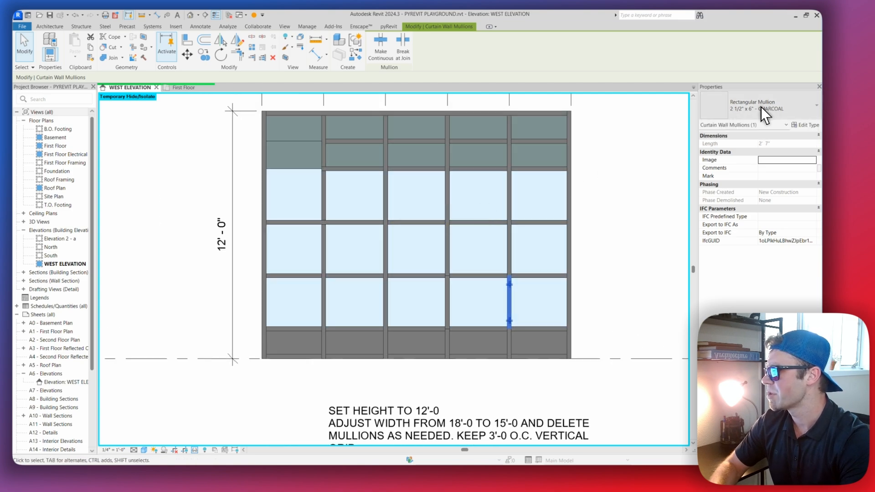
{"action": "middle_click_drag", "start_coordinate": [498, 189], "coordinate": [493, 187]}
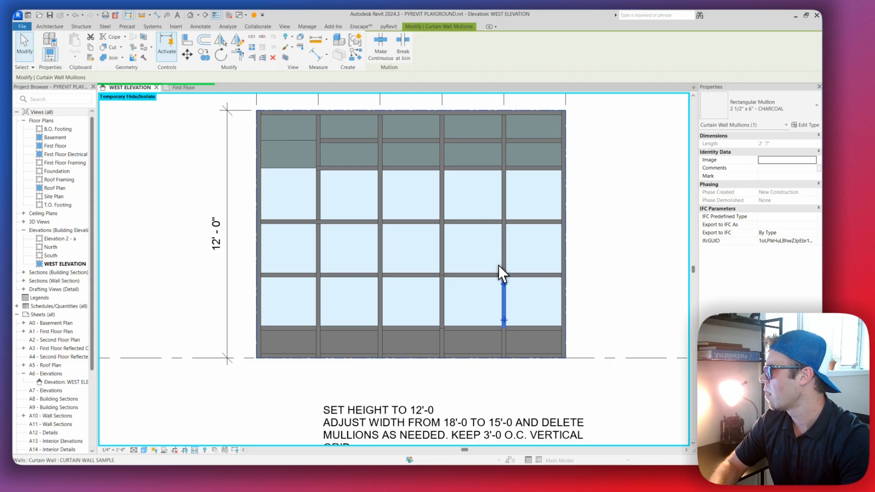
{"action": "middle_click_drag", "start_coordinate": [500, 265], "coordinate": [481, 260]}
{"action": "middle_click_drag", "start_coordinate": [491, 289], "coordinate": [472, 211]}
{"action": "scroll", "coordinate": [469, 206], "scroll_direction": "down", "scroll_amount": 2}
{"action": "scroll", "coordinate": [471, 213], "scroll_direction": "up", "scroll_amount": 3}
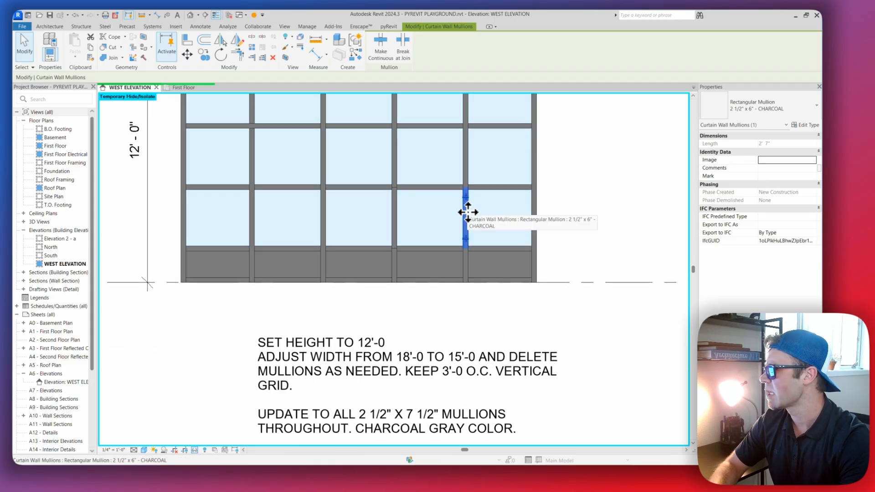
Select all mullions on the host curtain wall and change them to the 2 1/2" x 7 1/2" - CHARCOAL type
{"action": "key", "text": "Delete"}
{"action": "key", "text": "Tab"}
{"action": "key", "text": "Tab"}
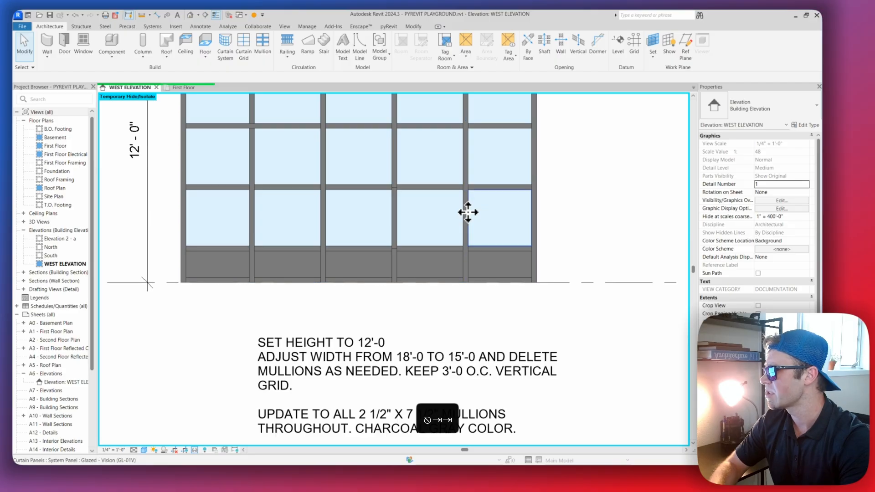
{"action": "left_click", "coordinate": [466, 212]}
{"action": "right_click", "coordinate": [468, 212]}
{"action": "mouse_move", "coordinate": [518, 254]}
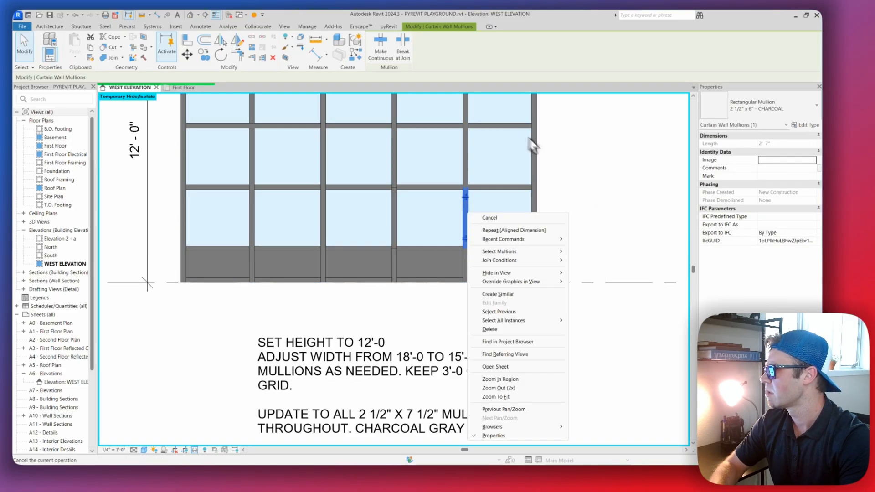
{"action": "left_click", "coordinate": [588, 177]}
{"action": "scroll", "coordinate": [467, 211], "scroll_direction": "up", "scroll_amount": 2}
{"action": "scroll", "coordinate": [490, 237], "scroll_direction": "down", "scroll_amount": 3}
{"action": "middle_click_drag", "start_coordinate": [490, 237], "coordinate": [364, 211]}
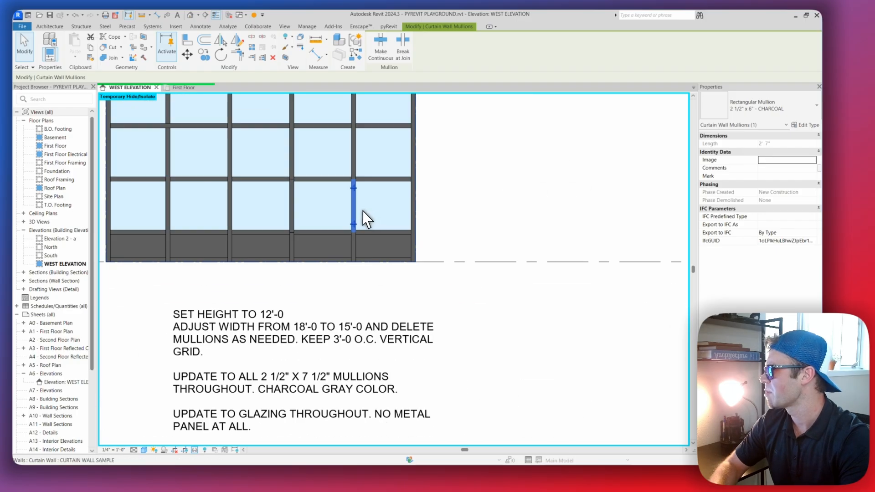
{"action": "right_click", "coordinate": [355, 204]}
{"action": "mouse_move", "coordinate": [401, 244]}
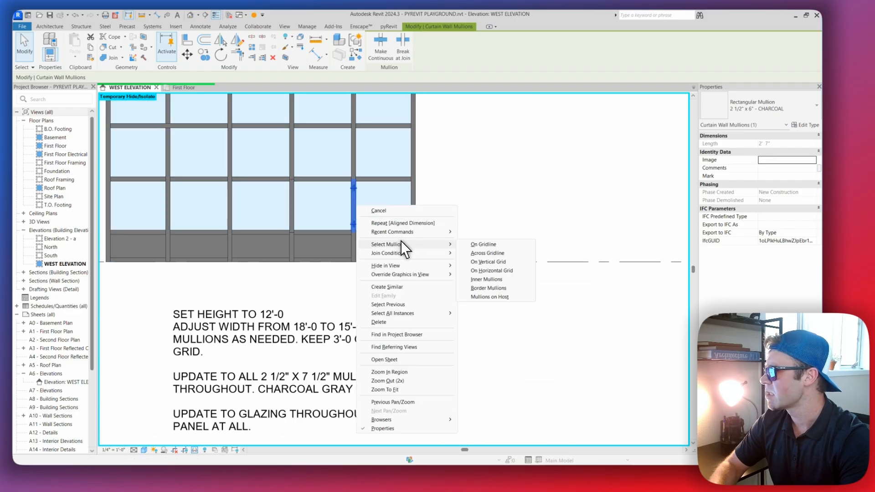
{"action": "left_click", "coordinate": [503, 297]}
{"action": "scroll", "coordinate": [426, 204], "scroll_direction": "down", "scroll_amount": 3}
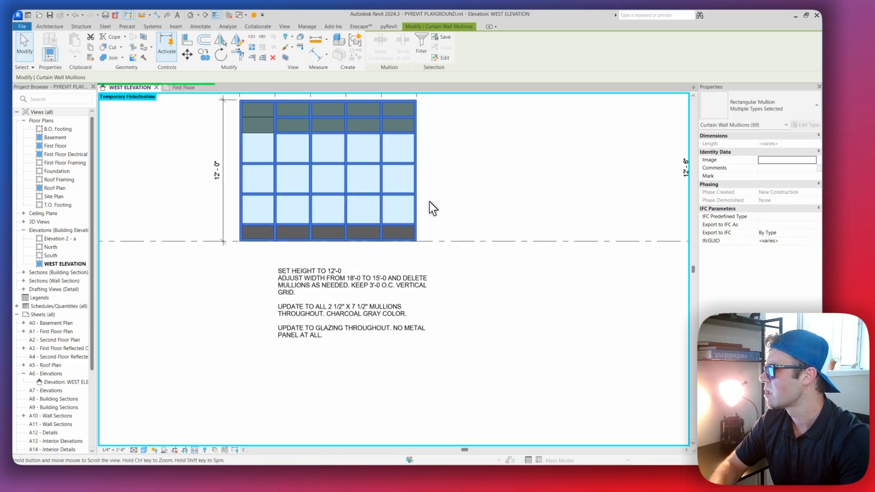
{"action": "left_click", "coordinate": [769, 109]}
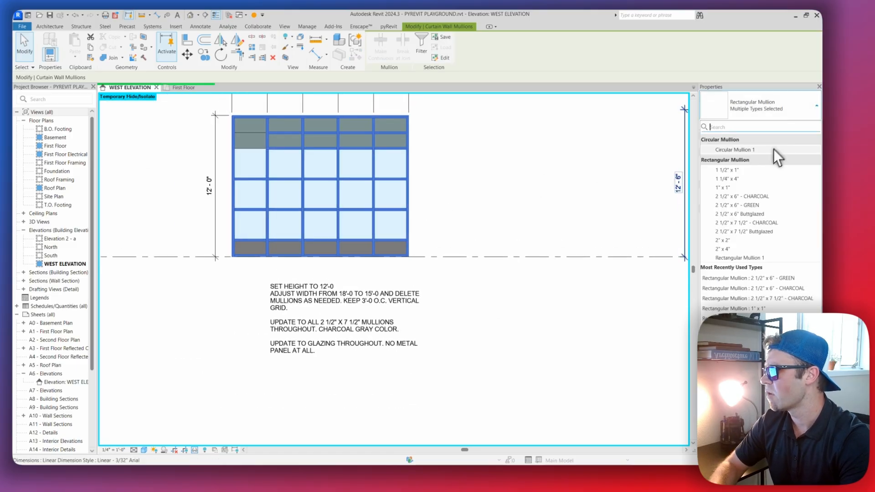
{"action": "left_click", "coordinate": [758, 223]}
{"action": "left_click", "coordinate": [483, 178]}
Check the type of the fourth interior vertical mullion's segment in the uppermost vision glass row
{"action": "scroll", "coordinate": [456, 191], "scroll_direction": "up", "scroll_amount": 3}
{"action": "key", "text": "Tab"}
{"action": "key", "text": "Tab"}
{"action": "key", "text": "Tab"}
{"action": "left_click", "coordinate": [416, 174]}
{"action": "key", "text": "Escape"}
{"action": "key", "text": "Escape"}
{"action": "key", "text": "Tab"}
{"action": "left_click", "coordinate": [417, 174]}
Check the type of the first interior vertical mullion's segment in the same glass row, and clear the selection
{"action": "scroll", "coordinate": [413, 177], "scroll_direction": "down", "scroll_amount": 2}
{"action": "middle_click_drag", "start_coordinate": [358, 191], "coordinate": [447, 184]}
{"action": "scroll", "coordinate": [378, 169], "scroll_direction": "up", "scroll_amount": 4}
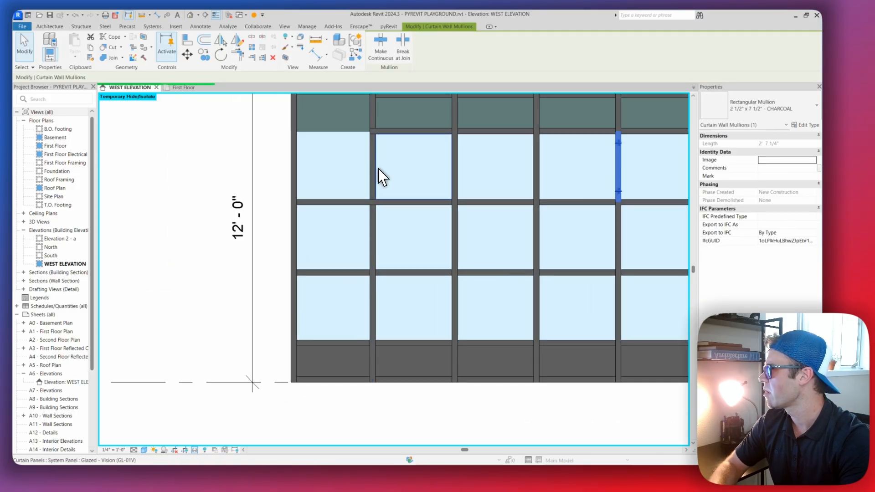
{"action": "key", "text": "Tab"}
{"action": "left_click", "coordinate": [373, 173]}
{"action": "scroll", "coordinate": [508, 176], "scroll_direction": "down", "scroll_amount": 1}
{"action": "scroll", "coordinate": [574, 220], "scroll_direction": "down", "scroll_amount": 3}
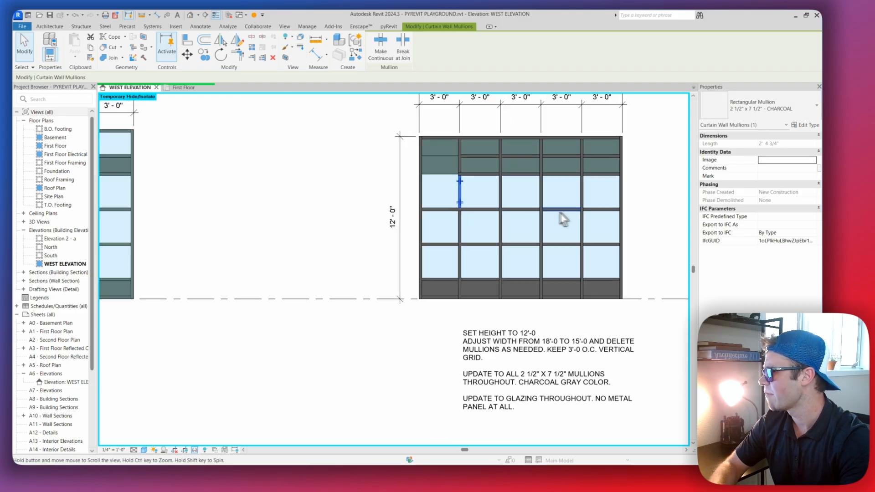
{"action": "key", "text": "Escape"}
{"action": "key", "text": "Escape"}
{"action": "key", "text": "Escape"}
Create a mullion similar to the 2 1/2" x 7 1/2" - CHARCOAL horizontal on the bare grid between the first bay's two green panels
{"action": "scroll", "coordinate": [424, 160], "scroll_direction": "up", "scroll_amount": 2}
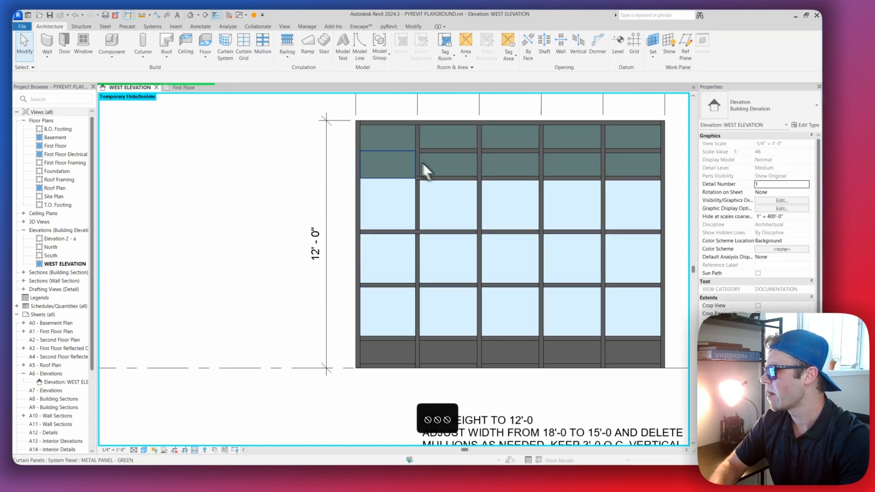
{"action": "scroll", "coordinate": [401, 190], "scroll_direction": "down", "scroll_amount": 2}
{"action": "scroll", "coordinate": [385, 205], "scroll_direction": "up", "scroll_amount": 3}
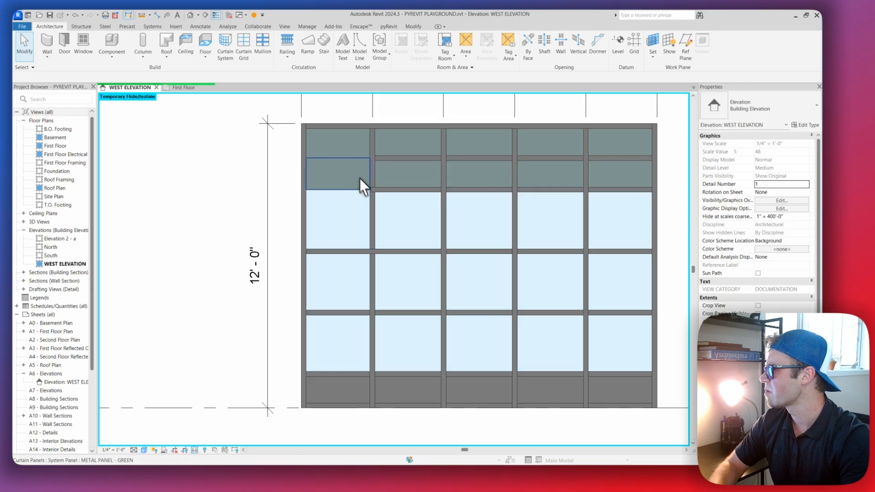
{"action": "middle_click_drag", "start_coordinate": [359, 158], "coordinate": [368, 182]}
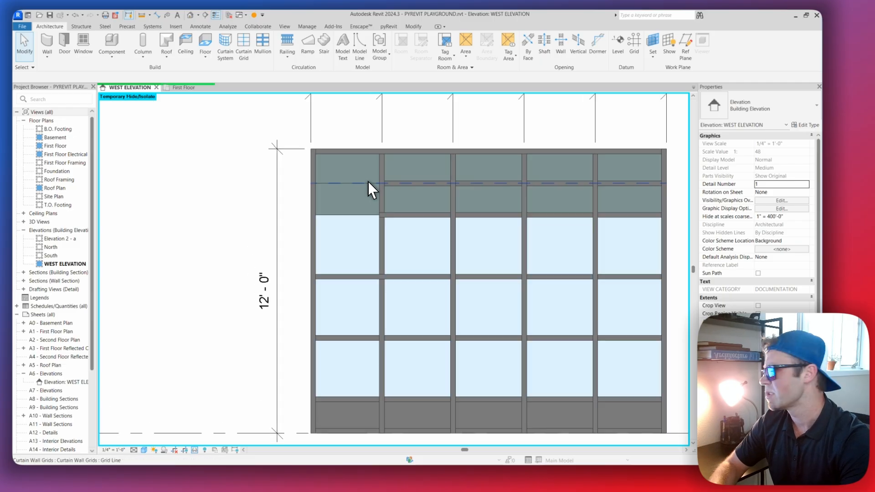
{"action": "left_click", "coordinate": [413, 184]}
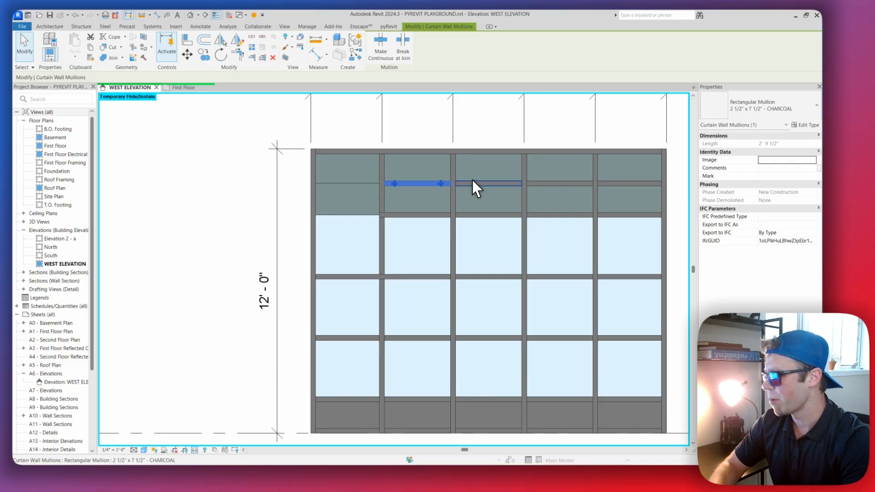
{"action": "scroll", "coordinate": [408, 182], "scroll_direction": "up", "scroll_amount": 1}
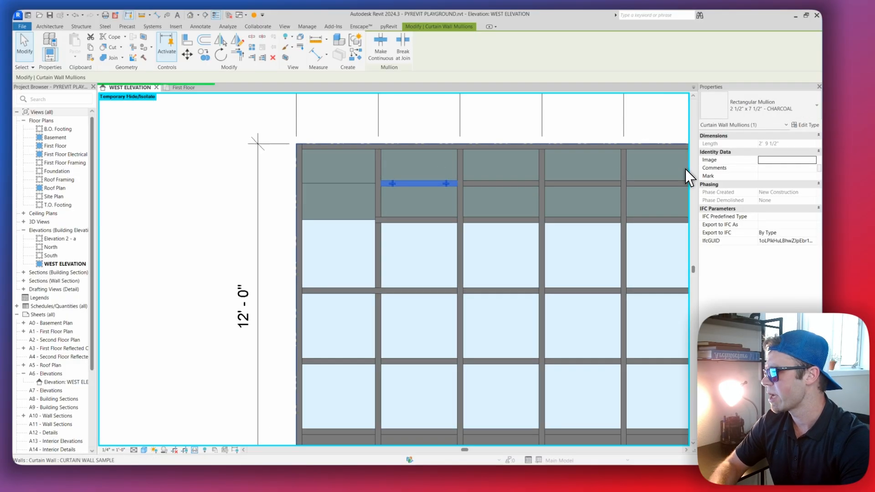
{"action": "key", "text": "c"}
{"action": "key", "text": "s"}
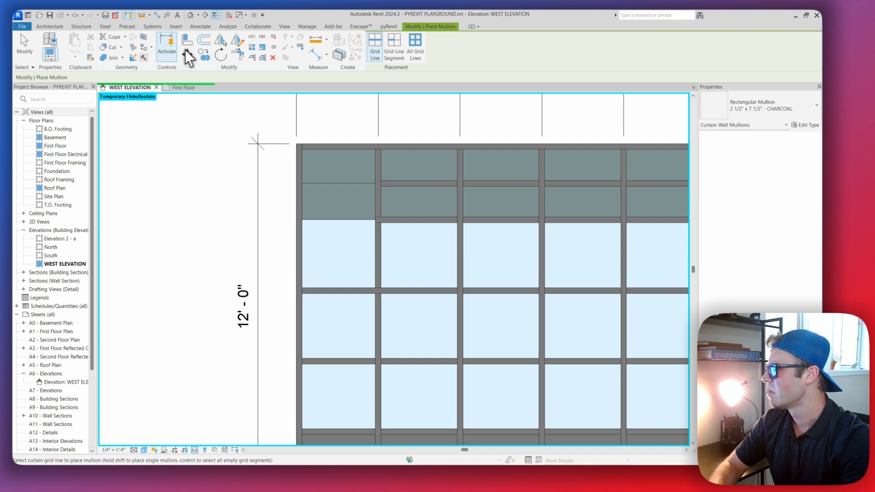
{"action": "left_click", "coordinate": [354, 183]}
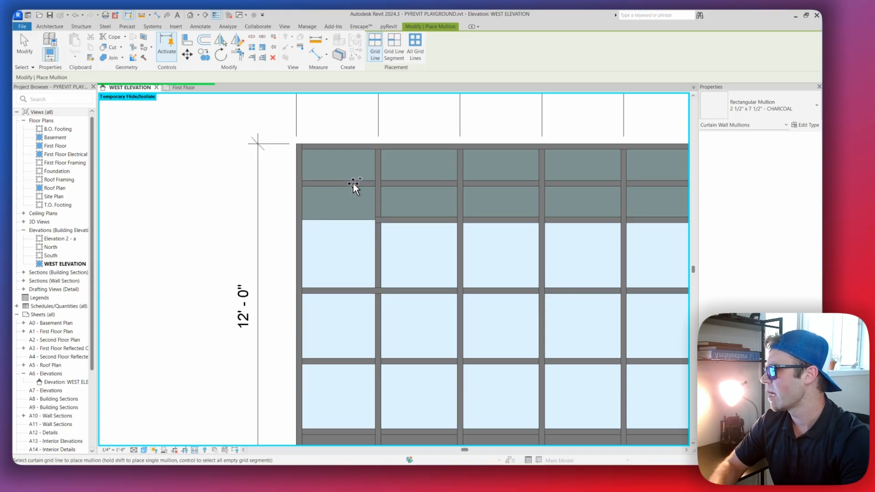
Add the missing horizontal mullion between the first bay's lower green panel and the vision glass, and end placement
{"action": "scroll", "coordinate": [367, 192], "scroll_direction": "down", "scroll_amount": 2}
{"action": "scroll", "coordinate": [361, 214], "scroll_direction": "up", "scroll_amount": 3}
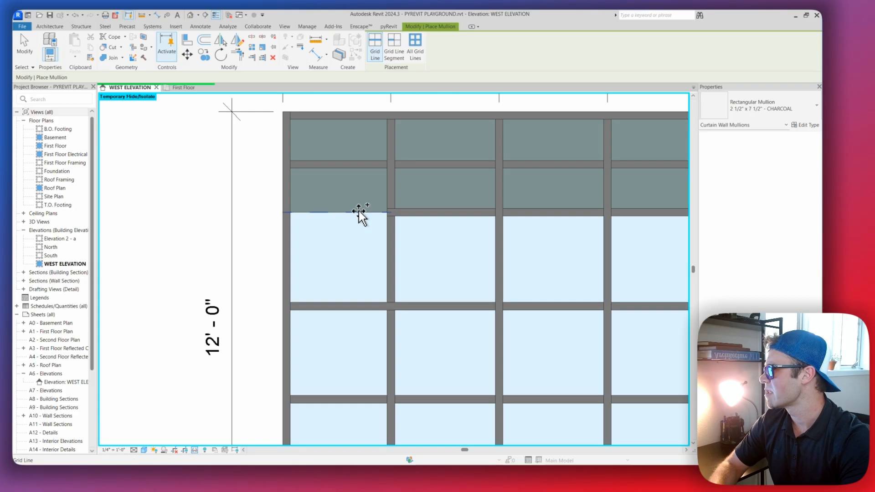
{"action": "left_click", "coordinate": [360, 212]}
{"action": "scroll", "coordinate": [367, 202], "scroll_direction": "down", "scroll_amount": 3}
{"action": "key", "text": "Escape"}
{"action": "key", "text": "Escape"}
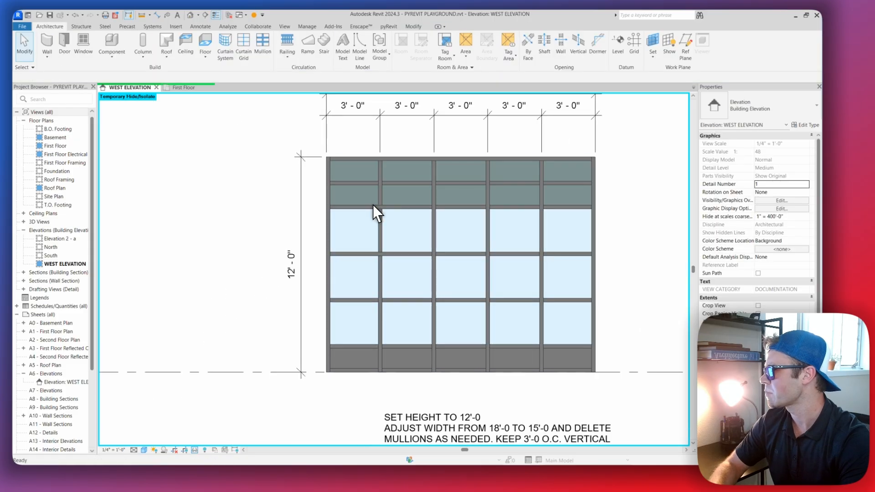
Check the new mullion segment above the first bay's vision glass, and clear the selection
{"action": "key", "text": "Tab"}
{"action": "key", "text": "Tab"}
{"action": "key", "text": "Tab"}
{"action": "key", "text": "Tab"}
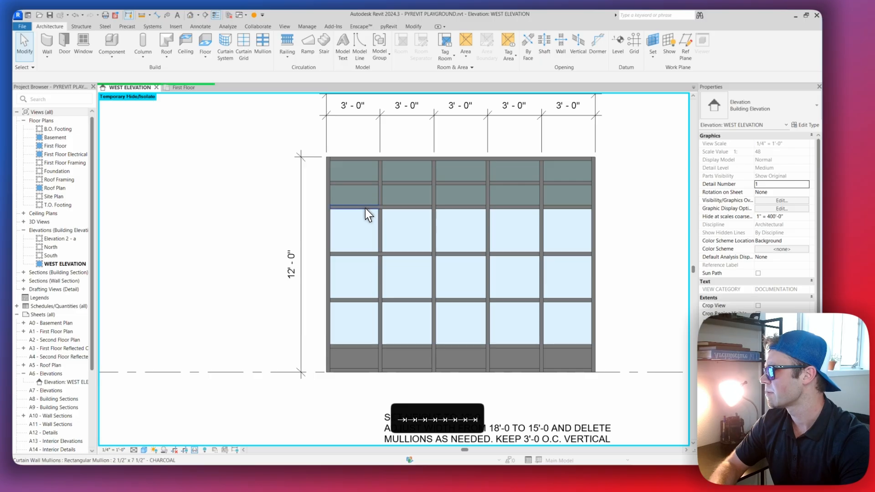
{"action": "left_click", "coordinate": [365, 207]}
{"action": "scroll", "coordinate": [431, 204], "scroll_direction": "down", "scroll_amount": 3}
{"action": "key", "text": "Escape"}
{"action": "key", "text": "Escape"}
{"action": "key", "text": "Escape"}
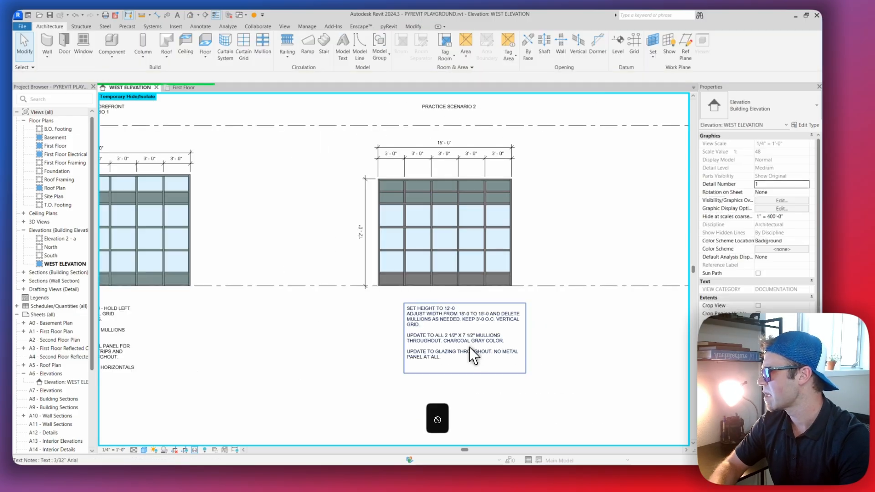
Review the note's remaining glazing requirement against the curtain wall's panels
{"action": "scroll", "coordinate": [479, 326], "scroll_direction": "up", "scroll_amount": 2}
{"action": "scroll", "coordinate": [476, 310], "scroll_direction": "down", "scroll_amount": 2}
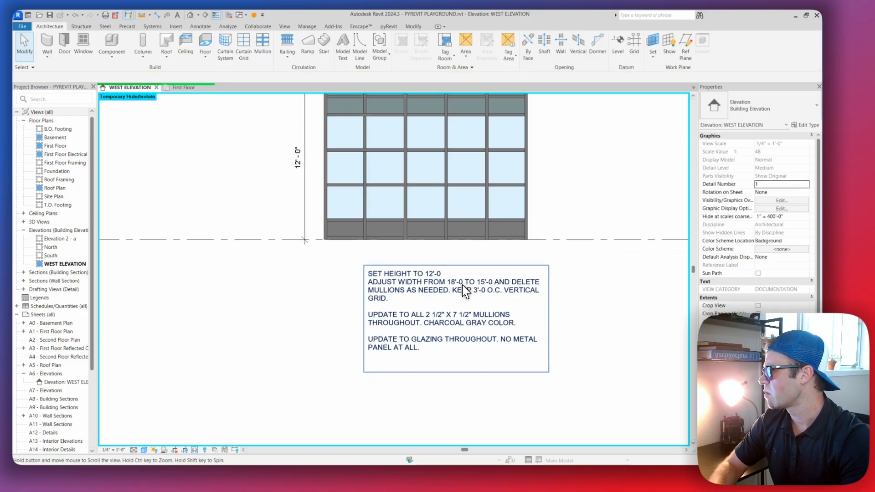
{"action": "scroll", "coordinate": [464, 285], "scroll_direction": "up", "scroll_amount": 2}
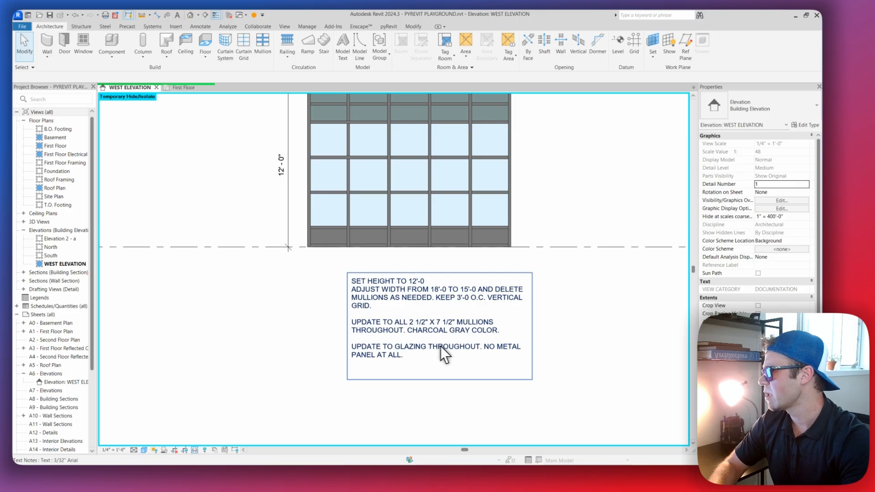
{"action": "scroll", "coordinate": [436, 315], "scroll_direction": "down", "scroll_amount": 2}
{"action": "scroll", "coordinate": [442, 316], "scroll_direction": "up", "scroll_amount": 2}
{"action": "scroll", "coordinate": [444, 310], "scroll_direction": "down", "scroll_amount": 2}
{"action": "scroll", "coordinate": [449, 290], "scroll_direction": "up", "scroll_amount": 3}
{"action": "scroll", "coordinate": [450, 283], "scroll_direction": "down", "scroll_amount": 2}
{"action": "scroll", "coordinate": [450, 268], "scroll_direction": "up", "scroll_amount": 2}
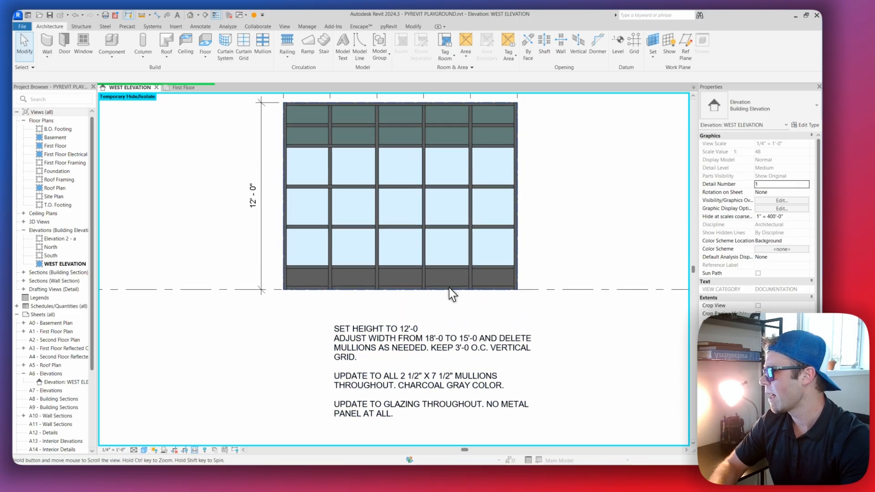
Select the fourth bay's vision glass panel in the lowest glazing row to check its type
{"action": "scroll", "coordinate": [449, 267], "scroll_direction": "down", "scroll_amount": 2}
{"action": "scroll", "coordinate": [431, 226], "scroll_direction": "up", "scroll_amount": 2}
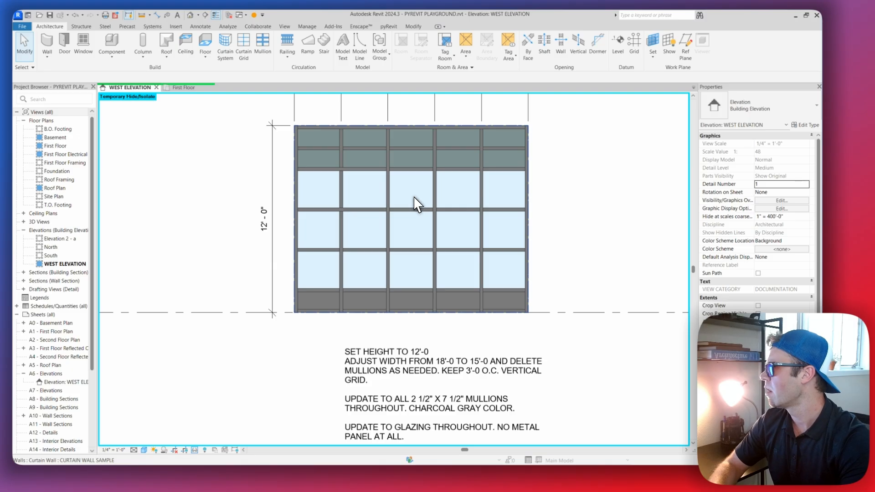
{"action": "scroll", "coordinate": [390, 270], "scroll_direction": "up", "scroll_amount": 2}
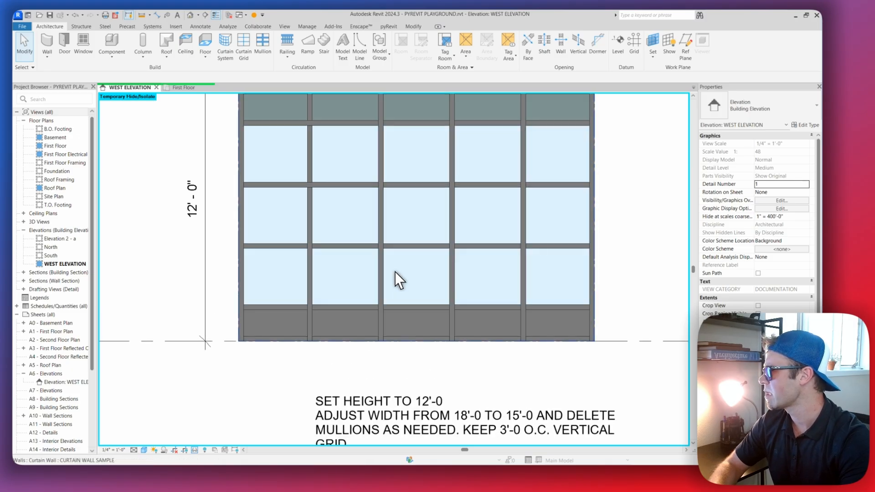
{"action": "left_click", "coordinate": [453, 267]}
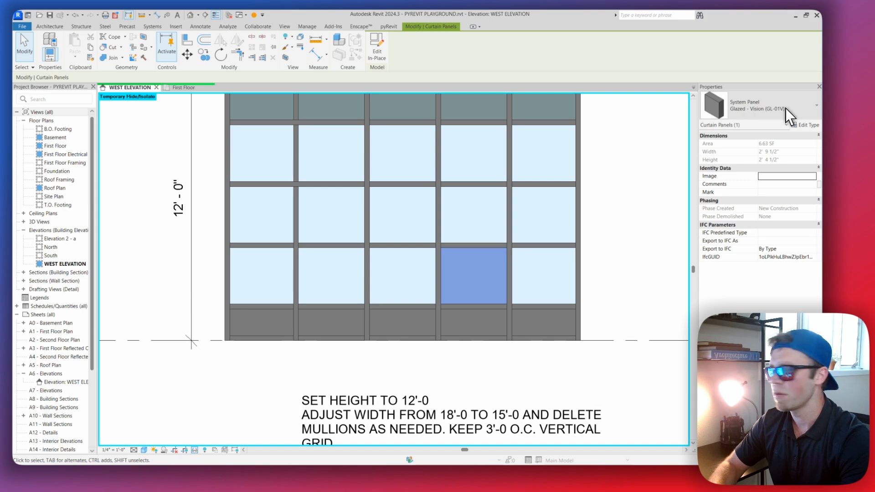
Select all panels hosted by the curtain wall, starting from the fourth bay's lowest vision glass panel, and unpin them
{"action": "left_click", "coordinate": [781, 108]}
{"action": "scroll", "coordinate": [614, 203], "scroll_direction": "down", "scroll_amount": 2}
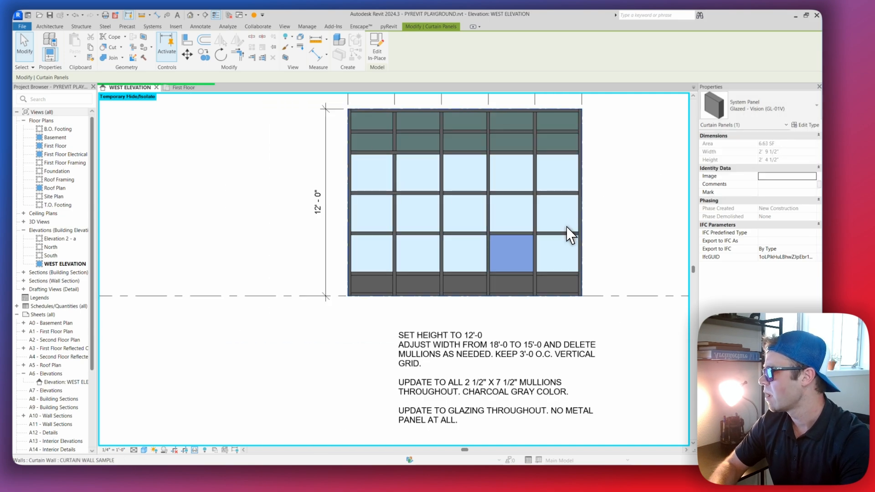
{"action": "scroll", "coordinate": [523, 246], "scroll_direction": "up", "scroll_amount": 2}
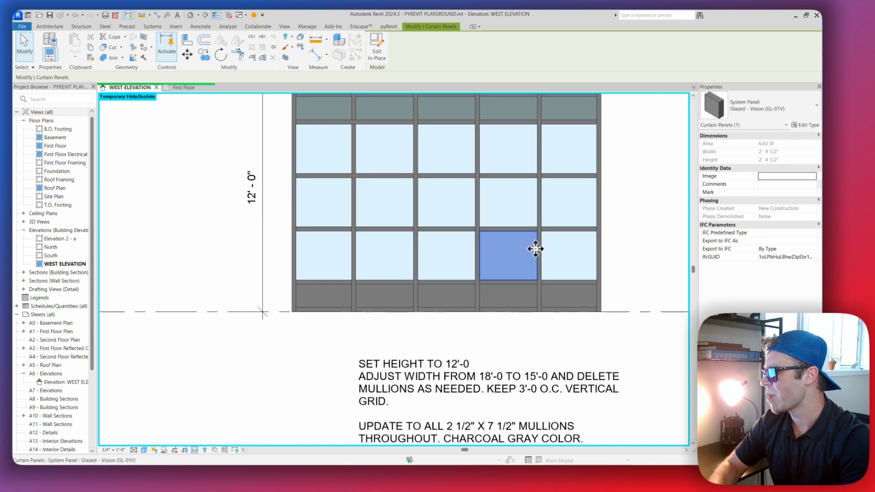
{"action": "right_click", "coordinate": [536, 249]}
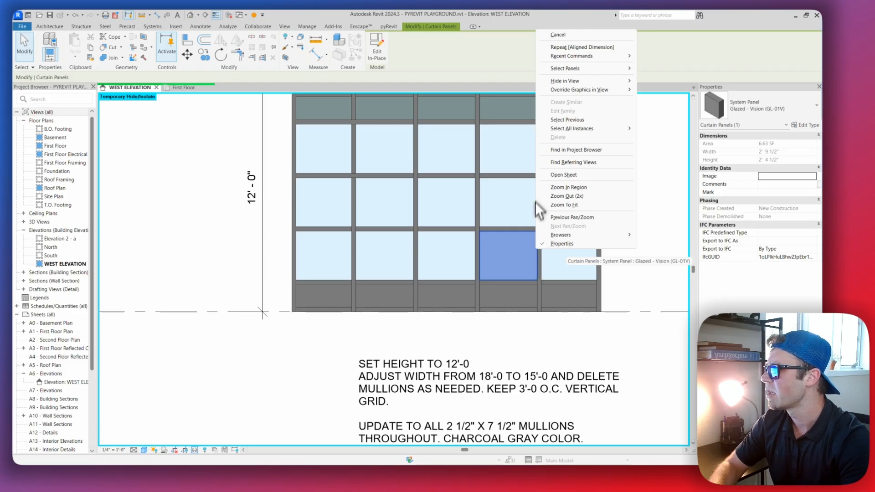
{"action": "mouse_move", "coordinate": [580, 72]}
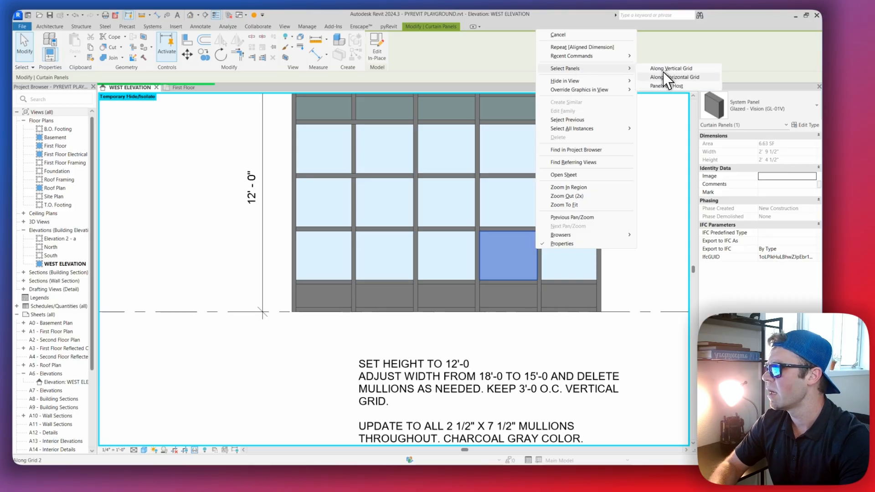
{"action": "left_click", "coordinate": [668, 86]}
{"action": "scroll", "coordinate": [600, 146], "scroll_direction": "down", "scroll_amount": 3}
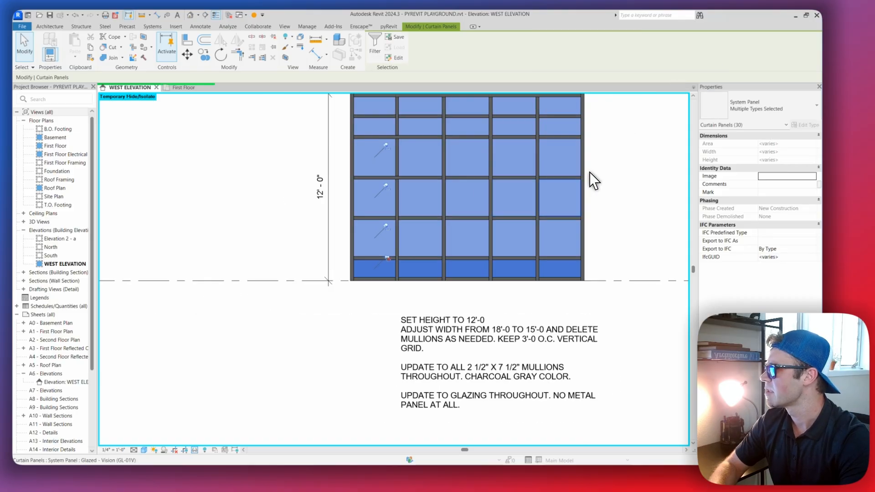
{"action": "middle_click_drag", "start_coordinate": [447, 201], "coordinate": [388, 189]}
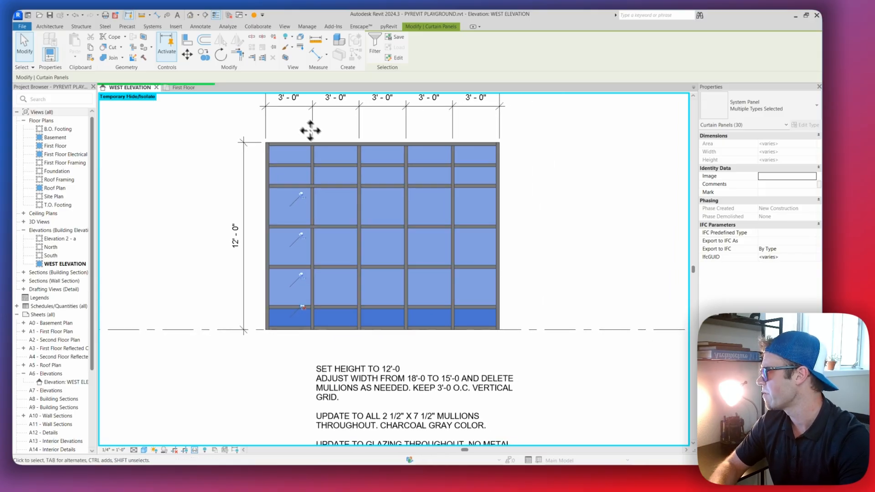
{"action": "left_click", "coordinate": [273, 38]}
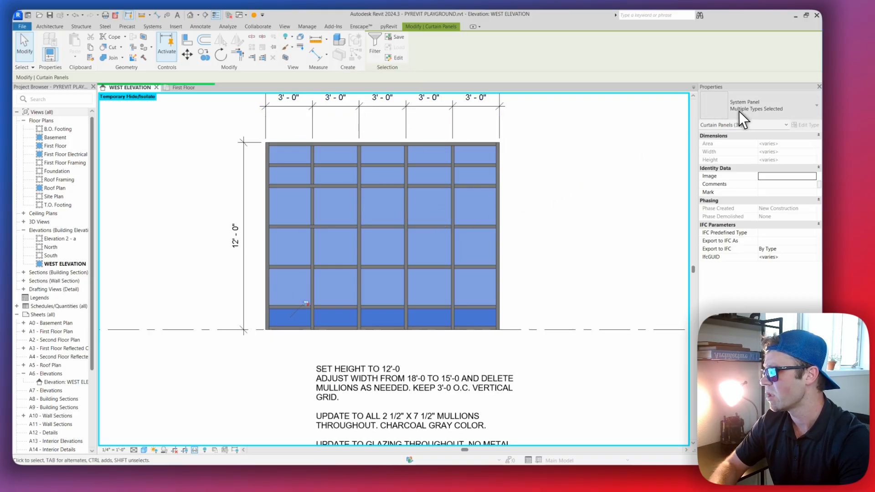
Change all selected curtain panels to the System Panel type Glazed - Vision (GL-01V), and clear the selection
{"action": "left_click", "coordinate": [778, 111]}
{"action": "scroll", "coordinate": [729, 228], "scroll_direction": "down", "scroll_amount": 10}
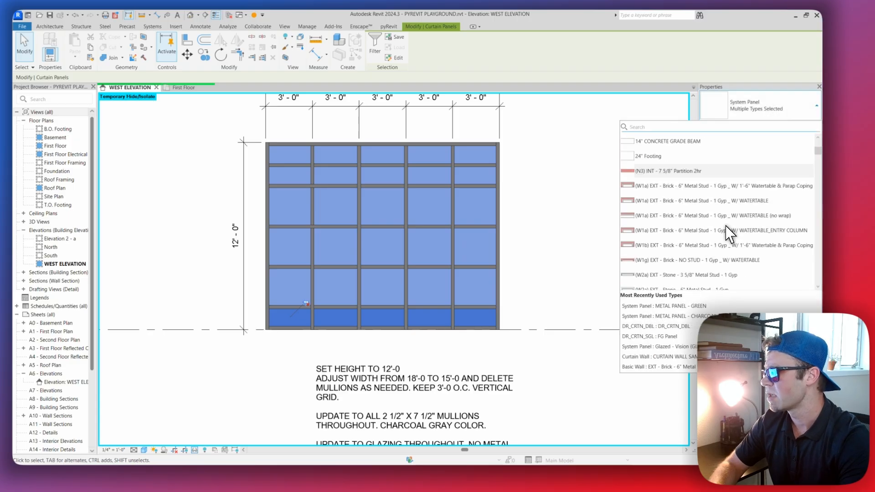
{"action": "scroll", "coordinate": [716, 226], "scroll_direction": "down", "scroll_amount": 10}
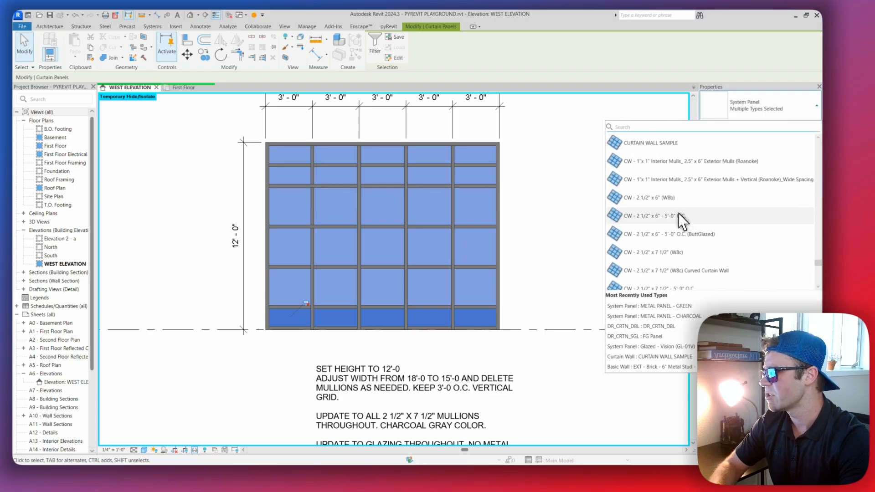
{"action": "scroll", "coordinate": [694, 229], "scroll_direction": "down", "scroll_amount": 5}
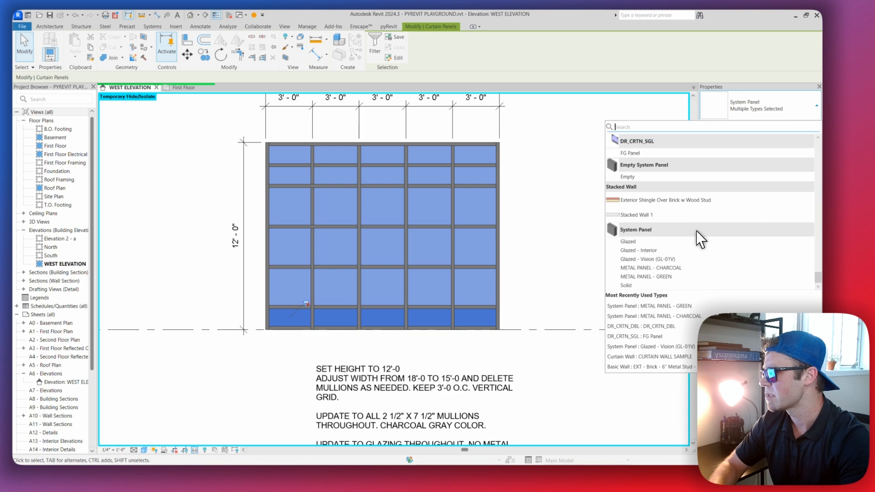
{"action": "left_click", "coordinate": [659, 258]}
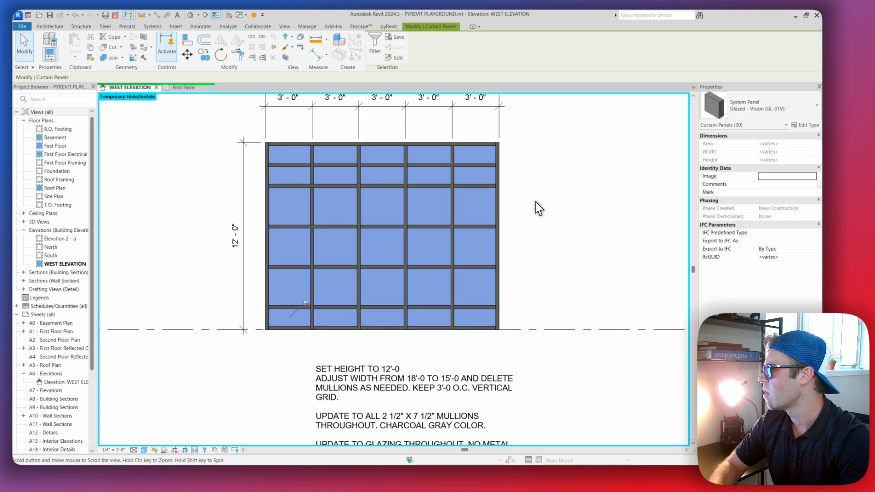
{"action": "left_click", "coordinate": [537, 205]}
{"action": "scroll", "coordinate": [456, 210], "scroll_direction": "down", "scroll_amount": 2}
{"action": "scroll", "coordinate": [368, 245], "scroll_direction": "up", "scroll_amount": 2}
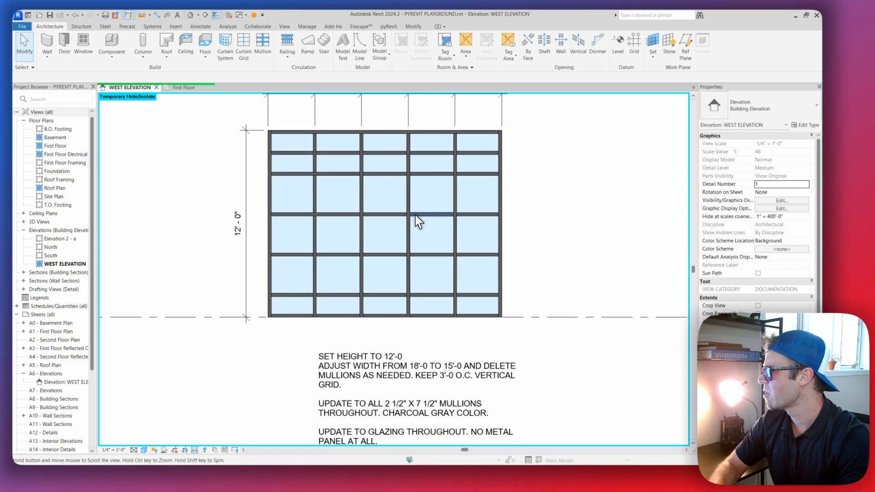
Move the overall 12'-0" height dimension farther out from the curtain wall to make room for another dimension string
{"action": "scroll", "coordinate": [367, 201], "scroll_direction": "down", "scroll_amount": 1}
{"action": "scroll", "coordinate": [347, 206], "scroll_direction": "up", "scroll_amount": 1}
{"action": "middle_click_drag", "start_coordinate": [279, 301], "coordinate": [290, 301]}
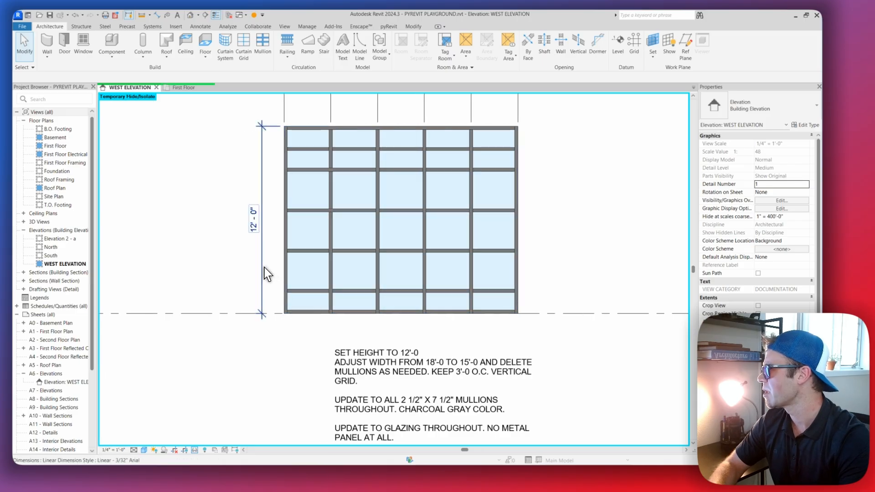
{"action": "left_click", "coordinate": [262, 265]}
{"action": "left_click_drag", "start_coordinate": [261, 263], "coordinate": [249, 255]}
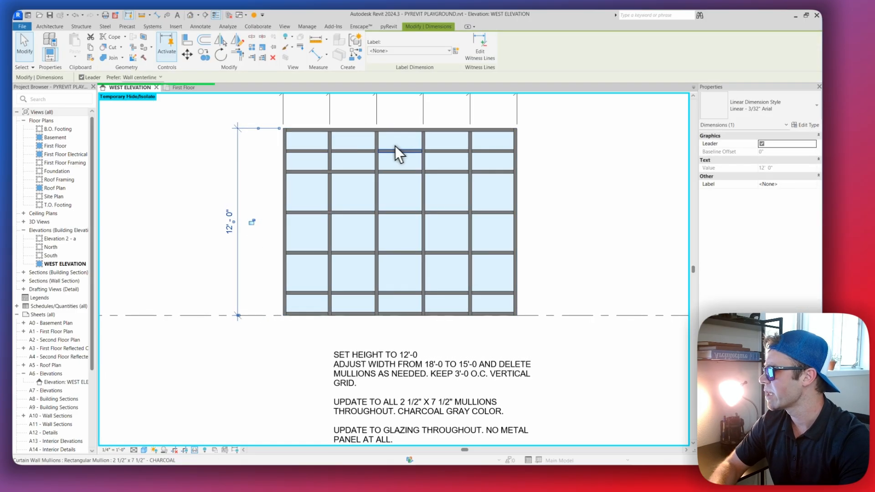
{"action": "middle_click_drag", "start_coordinate": [397, 241], "coordinate": [396, 229]}
{"action": "middle_click_drag", "start_coordinate": [358, 261], "coordinate": [353, 274]}
{"action": "middle_click_drag", "start_coordinate": [299, 216], "coordinate": [315, 250]}
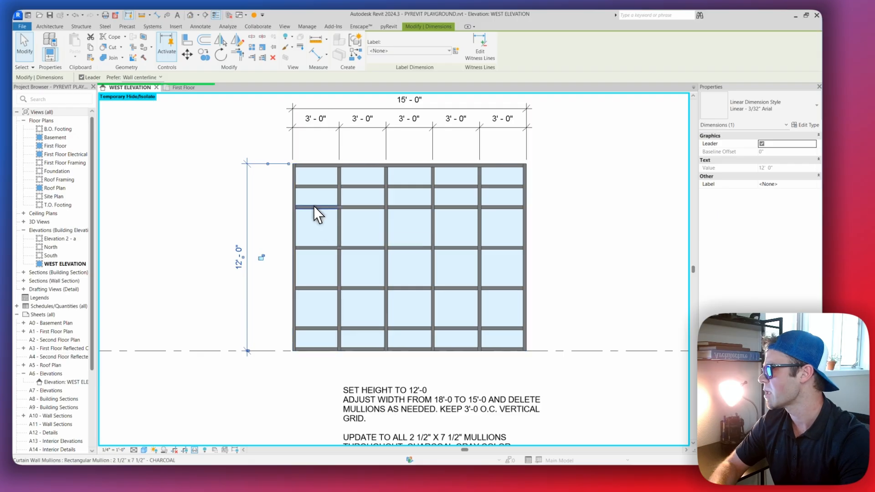
Add an aligned dimension string from the curtain wall's top edge through every horizontal grid line to First Floor level, placed inside the overall height dimension
{"action": "key", "text": "d"}
{"action": "key", "text": "d"}
{"action": "scroll", "coordinate": [305, 171], "scroll_direction": "up", "scroll_amount": 2}
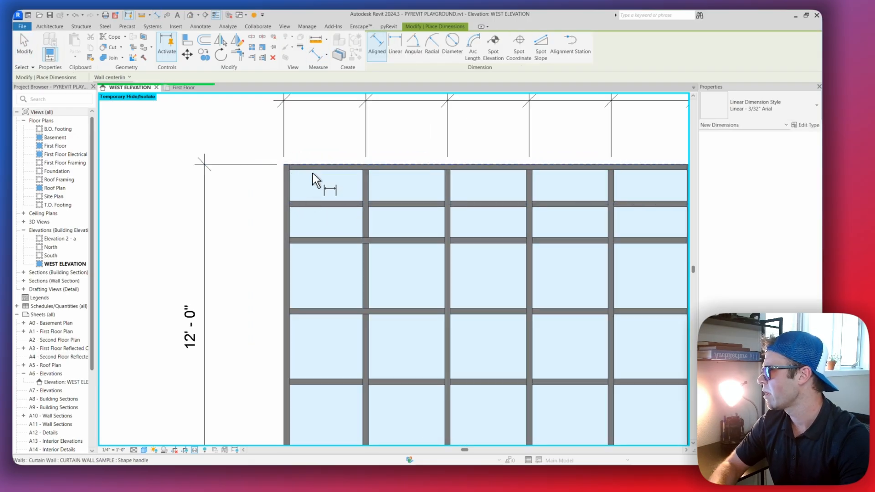
{"action": "key", "text": "Tab"}
{"action": "key", "text": "Tab"}
{"action": "key", "text": "Tab"}
{"action": "key", "text": "Tab"}
{"action": "key", "text": "Tab"}
{"action": "key", "text": "Tab"}
{"action": "key", "text": "Tab"}
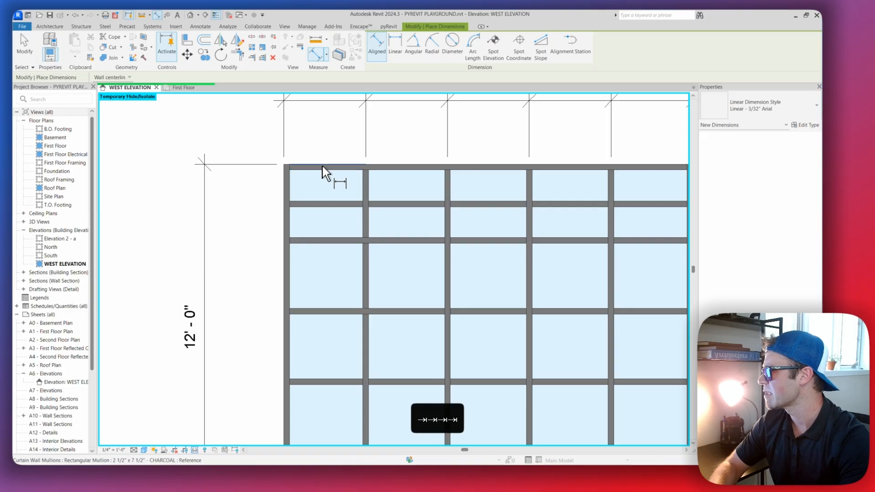
{"action": "left_click", "coordinate": [323, 166]}
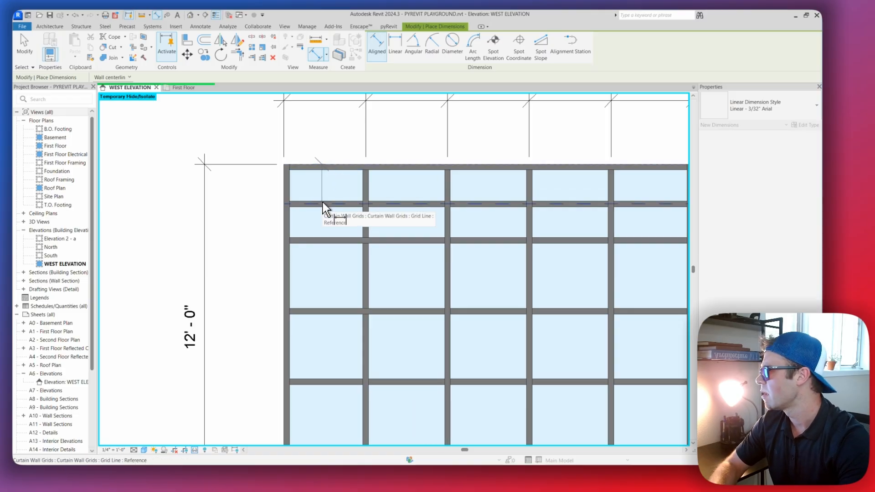
{"action": "left_click", "coordinate": [322, 203]}
{"action": "left_click", "coordinate": [321, 240]}
{"action": "middle_click_drag", "start_coordinate": [326, 297], "coordinate": [327, 220]}
{"action": "left_click", "coordinate": [323, 234]}
{"action": "middle_click_drag", "start_coordinate": [324, 290], "coordinate": [325, 231]}
{"action": "left_click", "coordinate": [315, 247]}
{"action": "middle_click_drag", "start_coordinate": [315, 299], "coordinate": [318, 269]}
{"action": "left_click", "coordinate": [319, 271]}
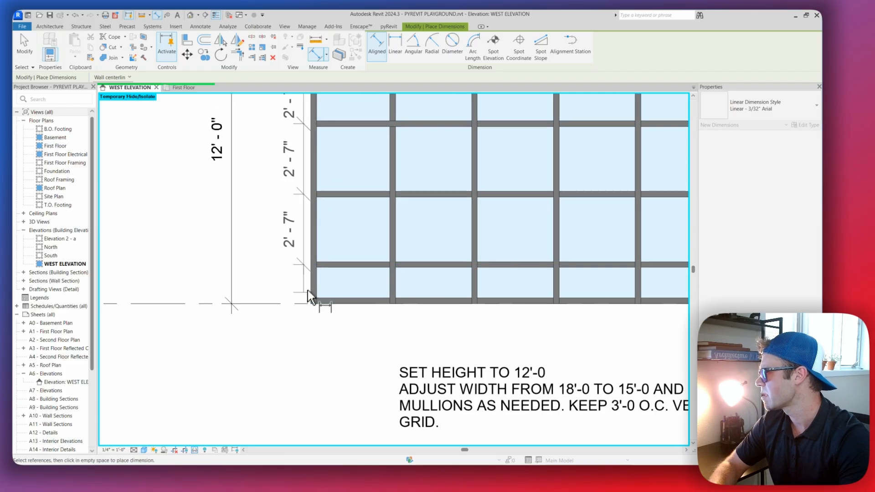
{"action": "left_click", "coordinate": [332, 305]}
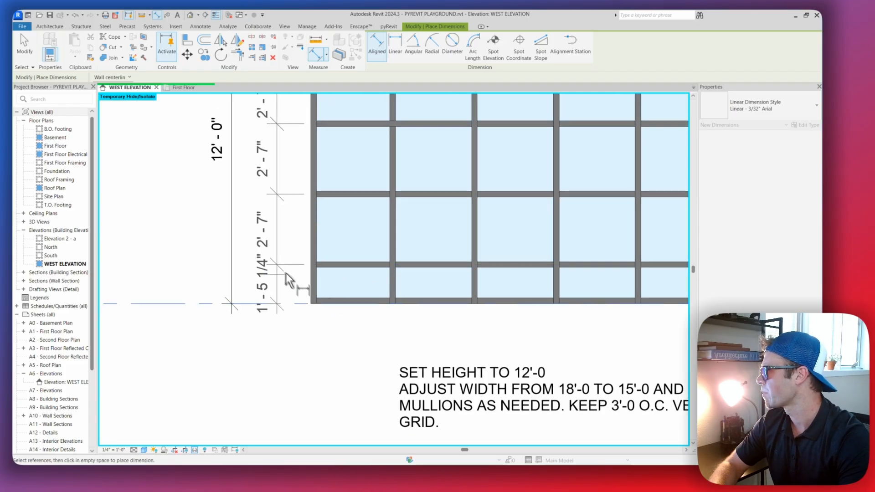
{"action": "left_click", "coordinate": [275, 222]}
{"action": "scroll", "coordinate": [292, 219], "scroll_direction": "down", "scroll_amount": 3}
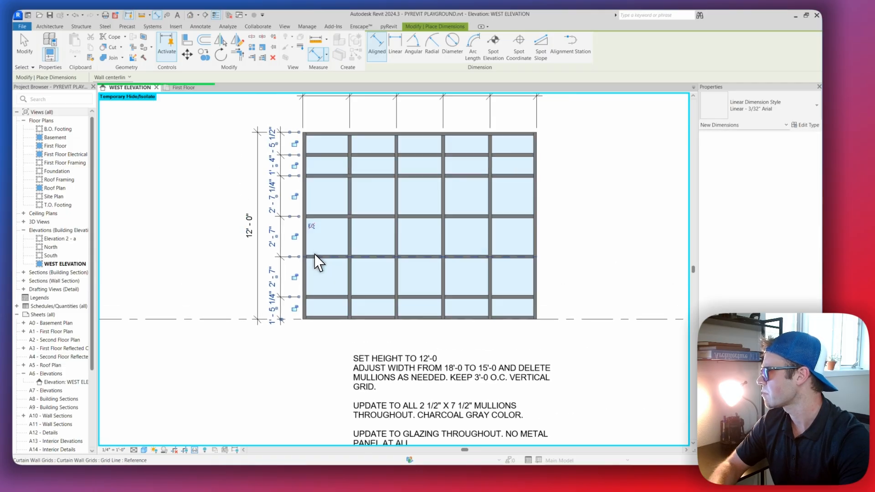
{"action": "key", "text": "Escape"}
{"action": "key", "text": "Escape"}
{"action": "key", "text": "Escape"}
Set both the row-spacing dimension string and the overall height dimension to the Linear - 1/16" Arial style
{"action": "left_click", "coordinate": [283, 195]}
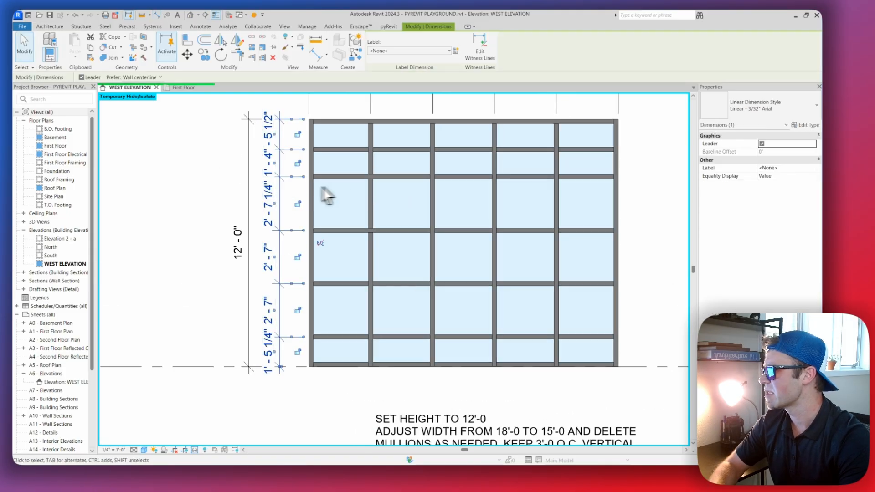
{"action": "key", "text": "Escape"}
{"action": "scroll", "coordinate": [289, 195], "scroll_direction": "up", "scroll_amount": 1}
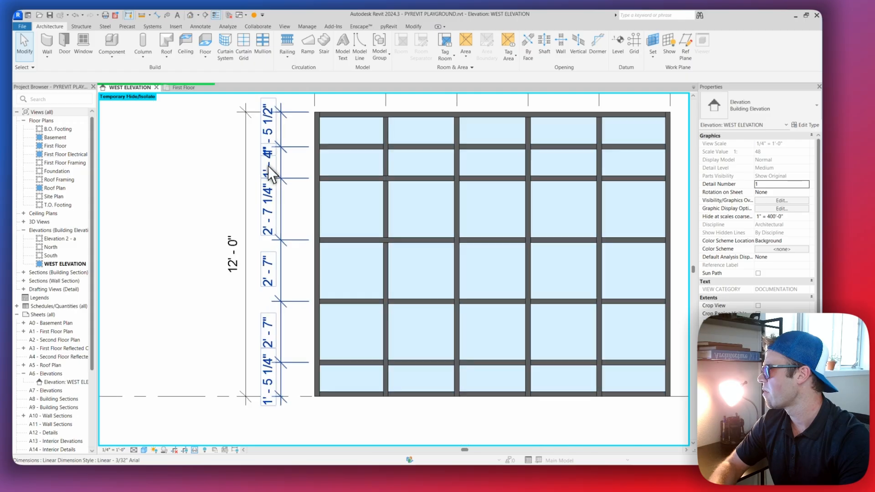
{"action": "left_click", "coordinate": [286, 197]}
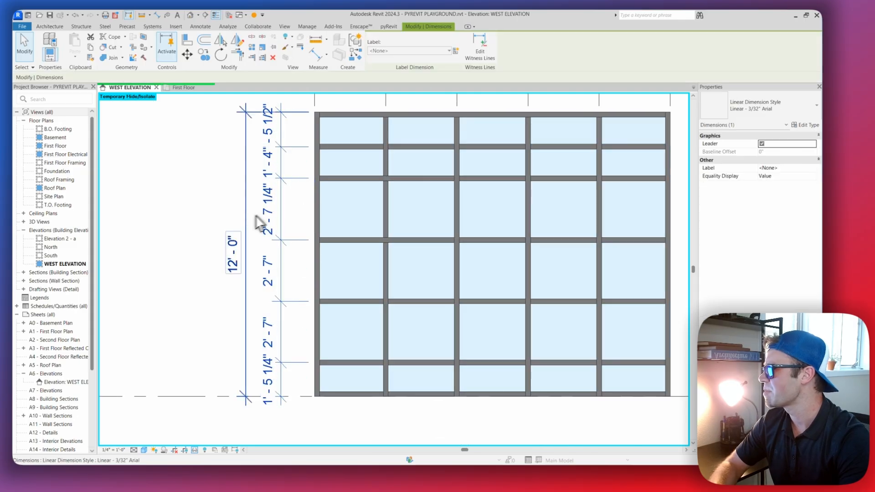
{"action": "left_click", "coordinate": [757, 114]}
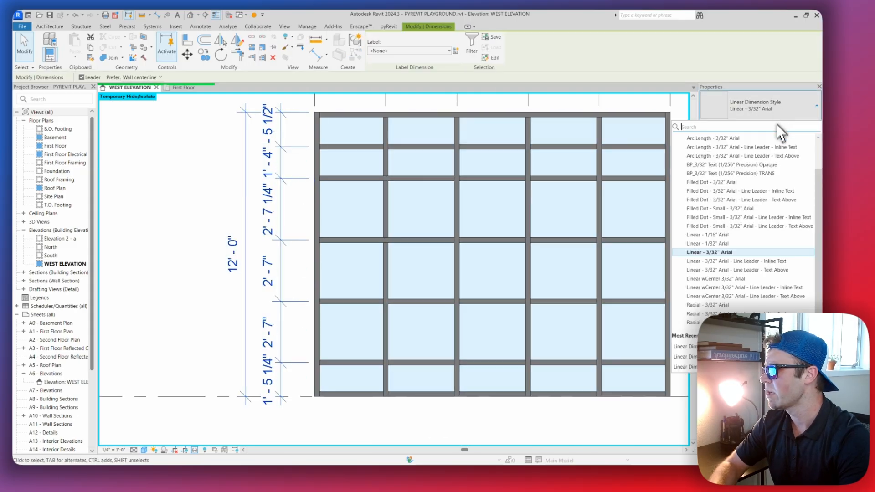
{"action": "left_click", "coordinate": [727, 235]}
{"action": "scroll", "coordinate": [382, 182], "scroll_direction": "down", "scroll_amount": 2}
{"action": "key", "text": "Escape"}
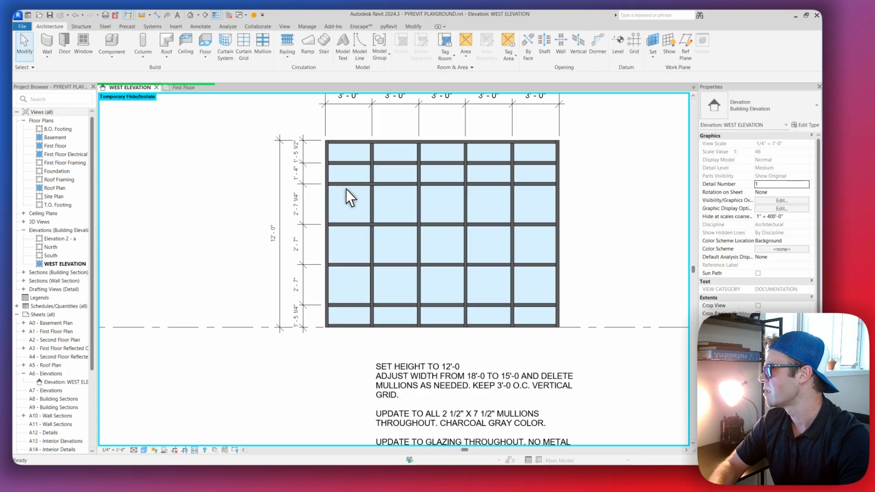
Examine the vertical dimension string for differences in spacing between the curtain wall's horizontal mullions
{"action": "scroll", "coordinate": [347, 190], "scroll_direction": "up", "scroll_amount": 3}
{"action": "scroll", "coordinate": [304, 178], "scroll_direction": "down", "scroll_amount": 2}
{"action": "scroll", "coordinate": [301, 168], "scroll_direction": "up", "scroll_amount": 2}
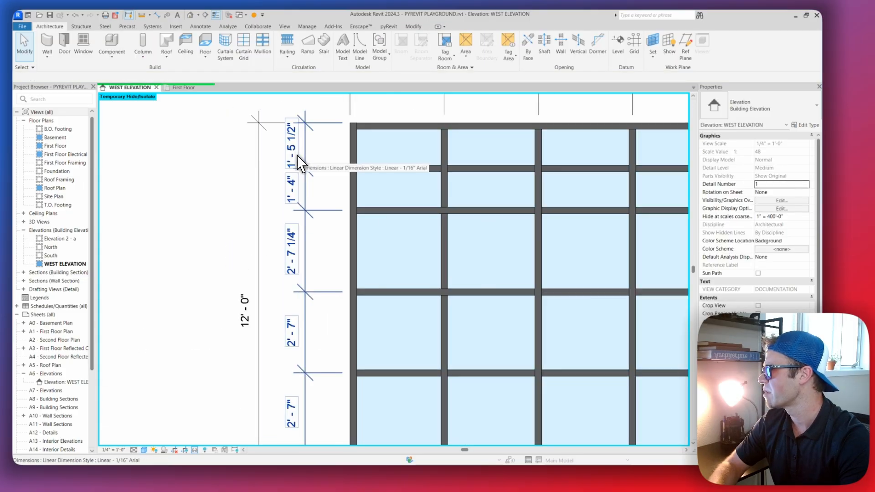
{"action": "scroll", "coordinate": [326, 217], "scroll_direction": "up", "scroll_amount": 1}
{"action": "middle_click_drag", "start_coordinate": [319, 216], "coordinate": [297, 193]}
{"action": "middle_click_drag", "start_coordinate": [374, 214], "coordinate": [360, 213]}
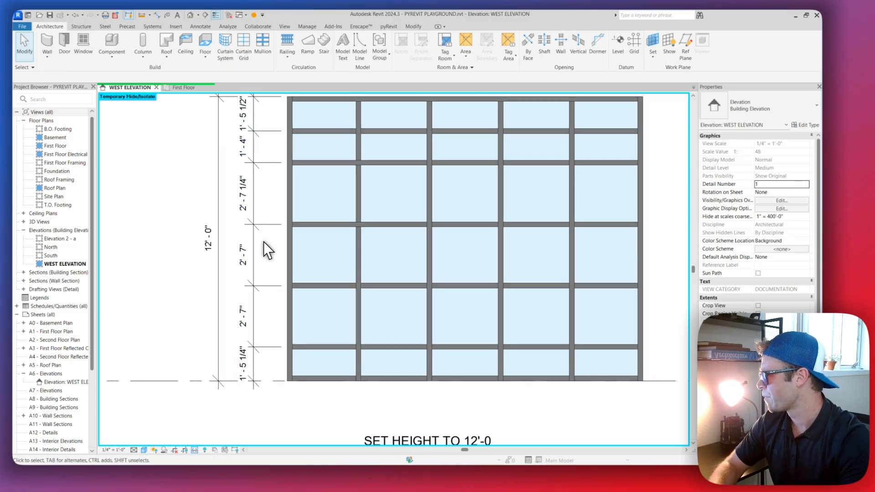
{"action": "scroll", "coordinate": [285, 241], "scroll_direction": "down", "scroll_amount": 2}
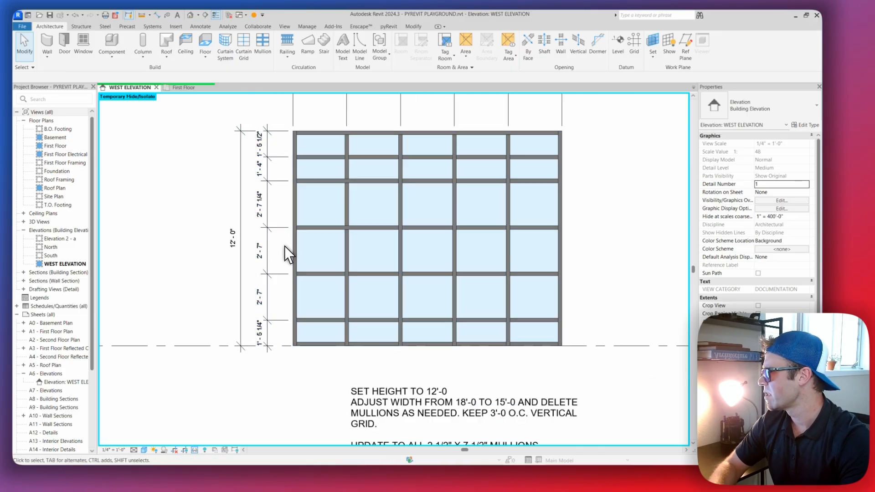
{"action": "scroll", "coordinate": [283, 246], "scroll_direction": "up", "scroll_amount": 3}
{"action": "middle_click_drag", "start_coordinate": [321, 225], "coordinate": [335, 194]}
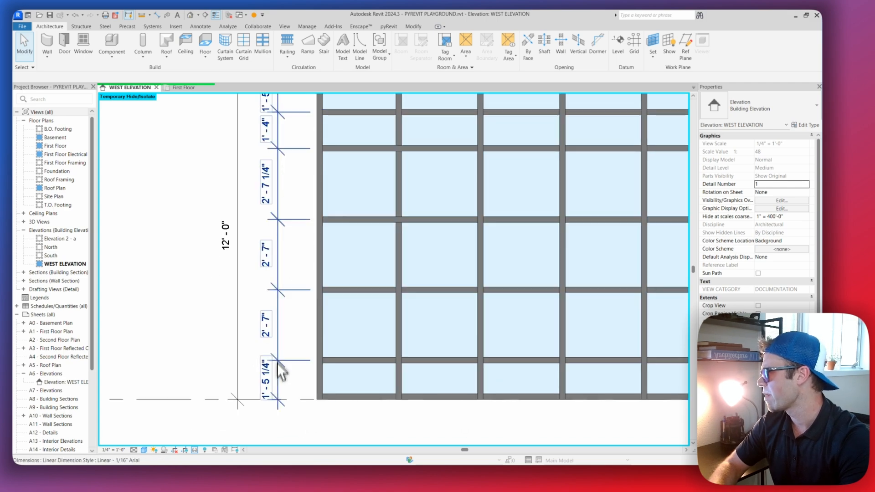
{"action": "middle_click_drag", "start_coordinate": [275, 372], "coordinate": [275, 367]}
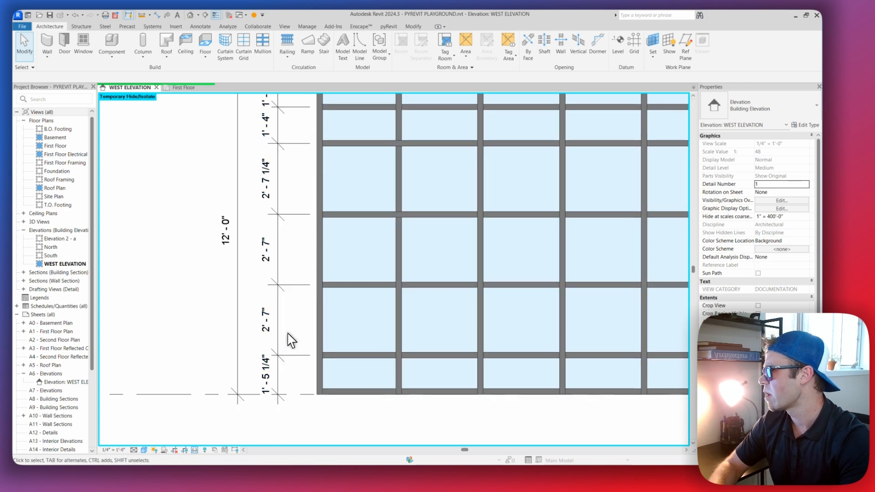
{"action": "middle_click_drag", "start_coordinate": [280, 239], "coordinate": [276, 287]}
{"action": "scroll", "coordinate": [339, 316], "scroll_direction": "down", "scroll_amount": 3}
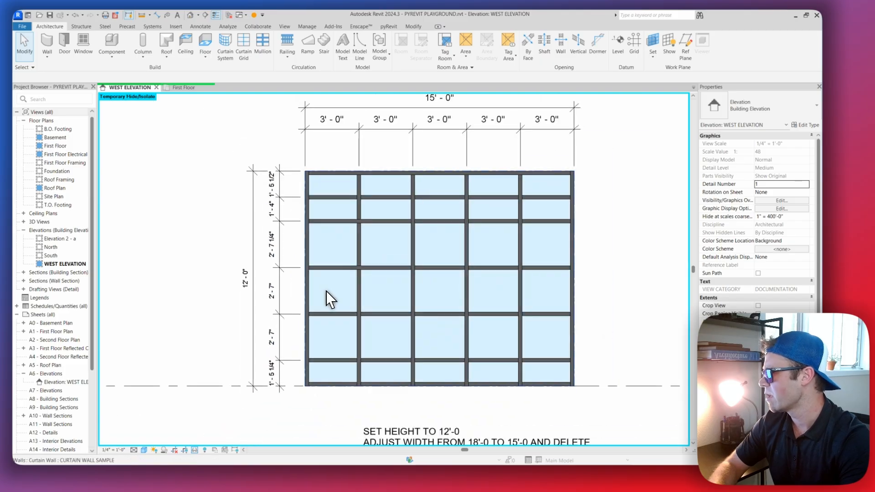
Apply the equality constraint to the row-spacing dimension string so the horizontal grid lines are evenly spaced, and clear the selection
{"action": "left_click", "coordinate": [283, 246]}
{"action": "scroll", "coordinate": [283, 246], "scroll_direction": "up", "scroll_amount": 1}
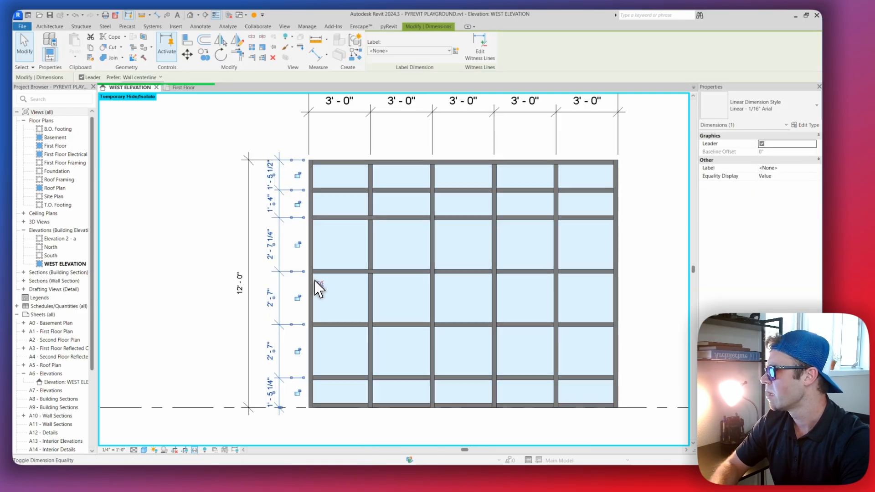
{"action": "scroll", "coordinate": [319, 289], "scroll_direction": "up", "scroll_amount": 2}
{"action": "left_click", "coordinate": [320, 285]}
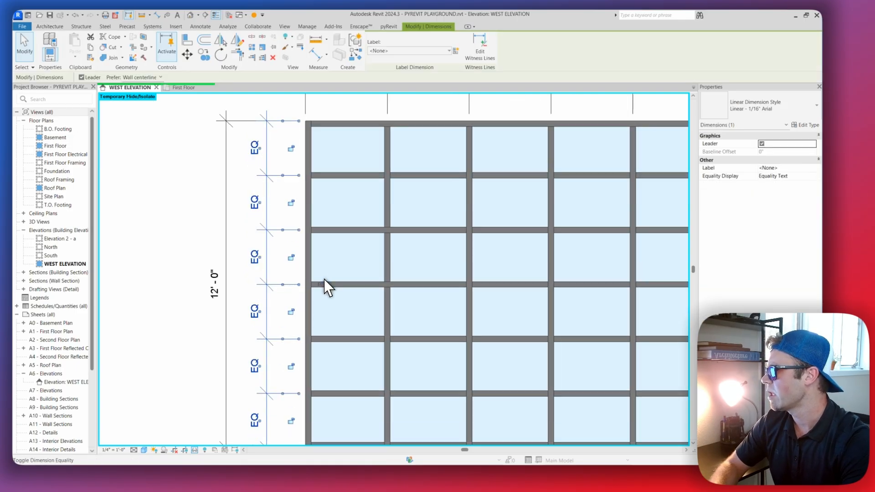
{"action": "scroll", "coordinate": [323, 285], "scroll_direction": "down", "scroll_amount": 2}
{"action": "scroll", "coordinate": [302, 284], "scroll_direction": "up", "scroll_amount": 2}
{"action": "key", "text": "Escape"}
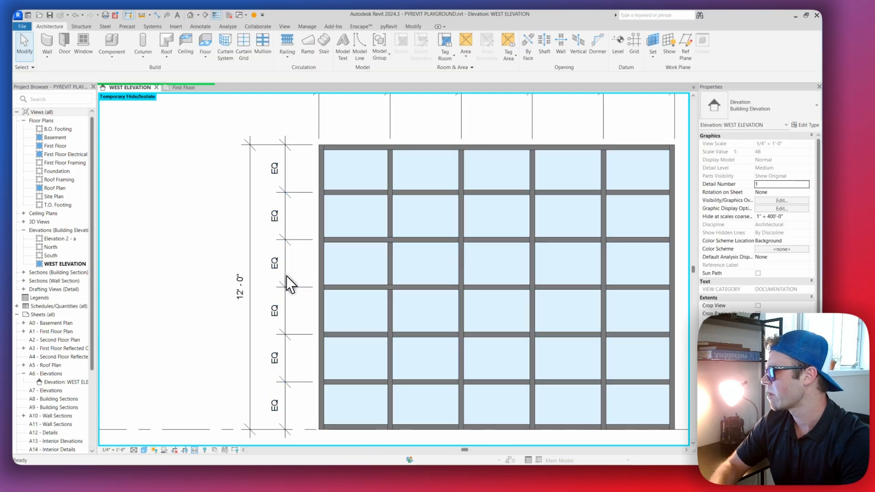
Remove the equality constraint from the vertical row-spacing dimension string so each segment shows its own value
{"action": "scroll", "coordinate": [343, 258], "scroll_direction": "down", "scroll_amount": 3}
{"action": "scroll", "coordinate": [351, 259], "scroll_direction": "up", "scroll_amount": 2}
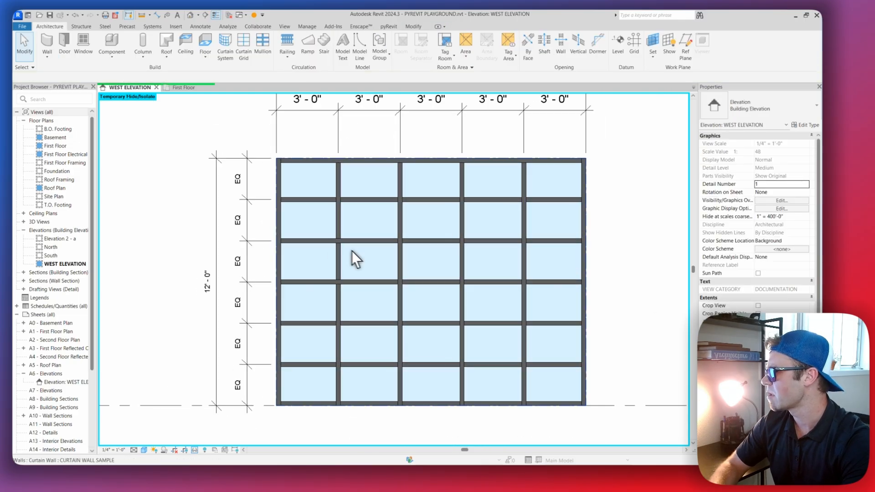
{"action": "left_click", "coordinate": [248, 257]}
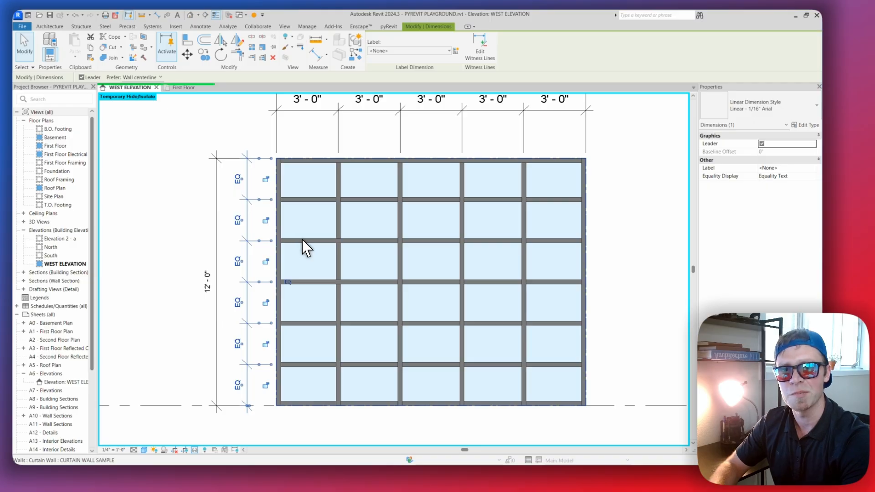
{"action": "mouse_move", "coordinate": [327, 248]}
{"action": "middle_mouse_down"}
{"action": "mouse_move", "coordinate": [336, 243]}
{"action": "mouse_move", "coordinate": [323, 240]}
{"action": "middle_mouse_up"}
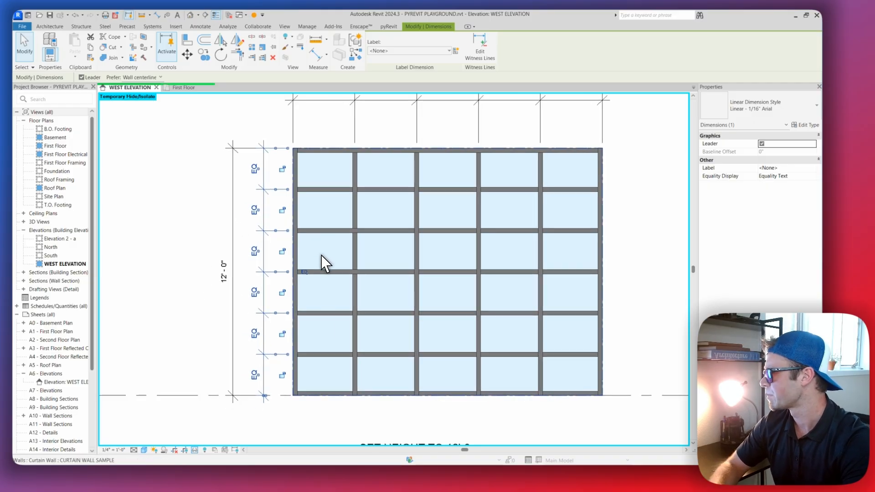
{"action": "key", "text": "Escape"}
{"action": "key", "text": "Escape"}
{"action": "key", "text": "Escape"}
{"action": "left_click", "coordinate": [264, 287]}
{"action": "scroll", "coordinate": [298, 271], "scroll_direction": "up", "scroll_amount": 1}
{"action": "scroll", "coordinate": [299, 271], "scroll_direction": "up", "scroll_amount": 1}
{"action": "left_click", "coordinate": [303, 273]}
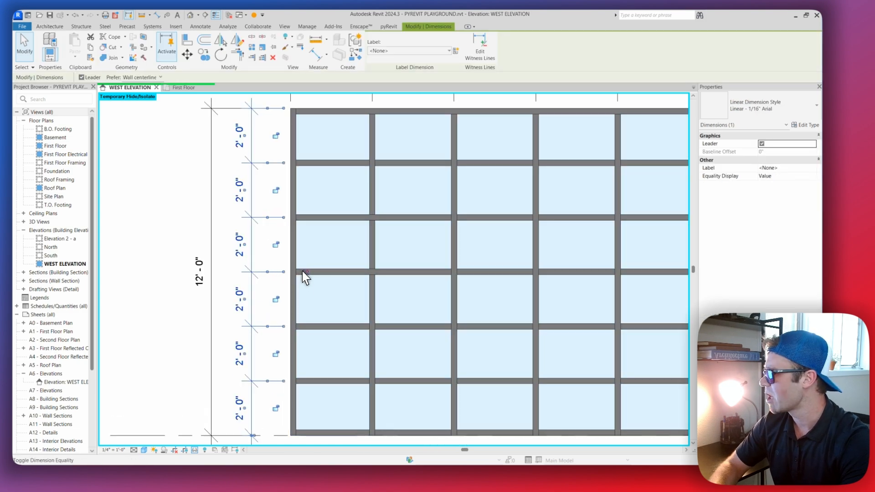
Examine the individual segment values in the row-spacing dimension string beside the curtain wall
{"action": "scroll", "coordinate": [273, 261], "scroll_direction": "down", "scroll_amount": 2}
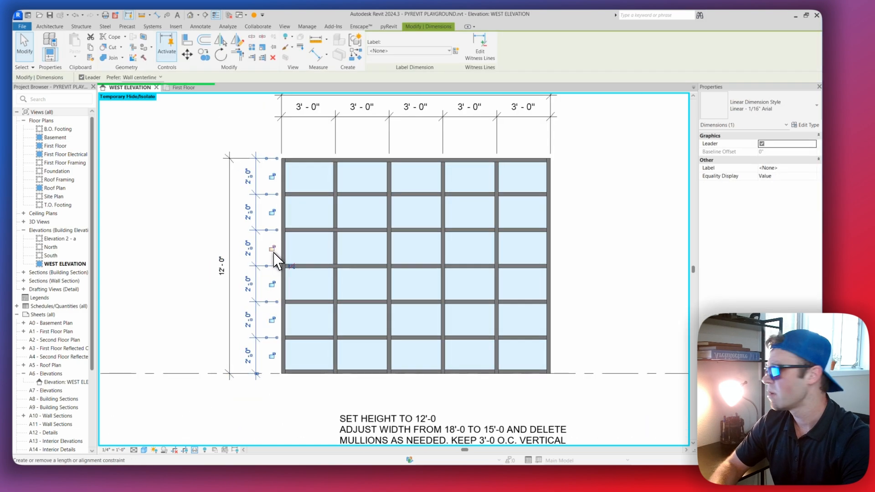
{"action": "scroll", "coordinate": [276, 259], "scroll_direction": "up", "scroll_amount": 1}
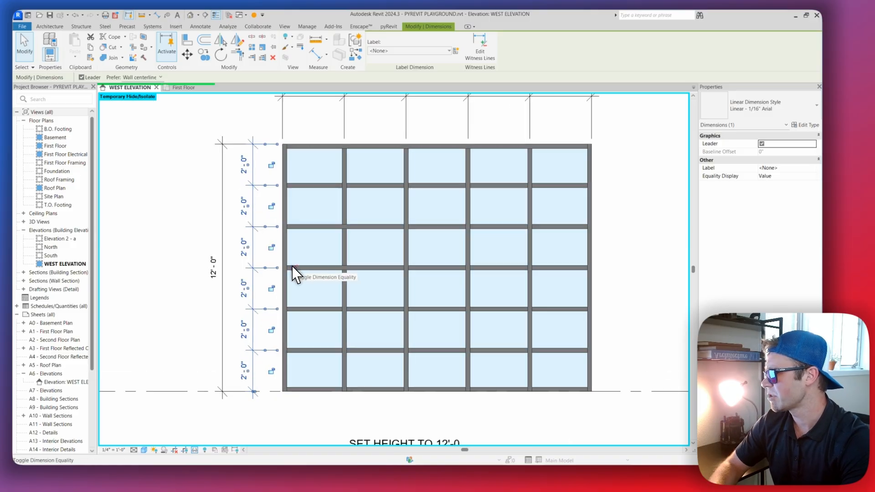
{"action": "scroll", "coordinate": [245, 204], "scroll_direction": "up", "scroll_amount": 1}
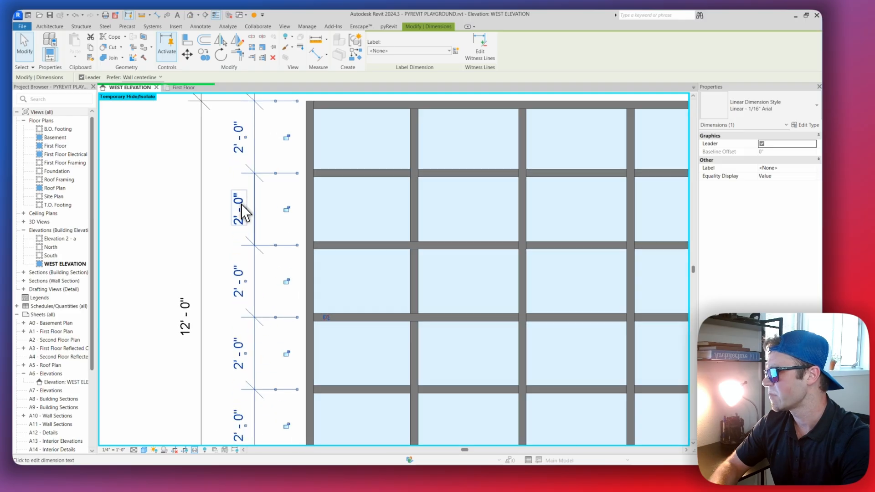
{"action": "scroll", "coordinate": [246, 226], "scroll_direction": "down", "scroll_amount": 2}
{"action": "scroll", "coordinate": [250, 228], "scroll_direction": "up", "scroll_amount": 1}
{"action": "scroll", "coordinate": [251, 200], "scroll_direction": "down", "scroll_amount": 1}
{"action": "scroll", "coordinate": [269, 237], "scroll_direction": "up", "scroll_amount": 1}
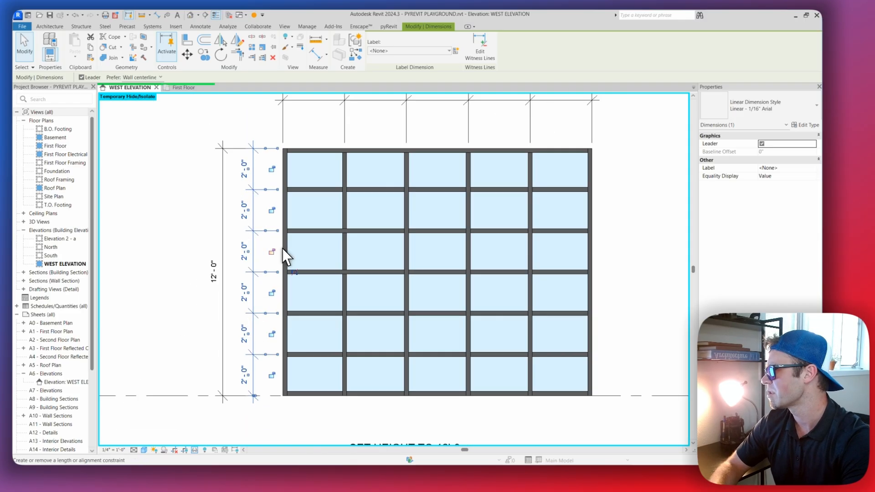
Reapply the equality constraint to the row-spacing dimension string and clear the selection
{"action": "key", "text": "Escape"}
{"action": "left_click", "coordinate": [268, 276]}
{"action": "scroll", "coordinate": [293, 272], "scroll_direction": "up", "scroll_amount": 1}
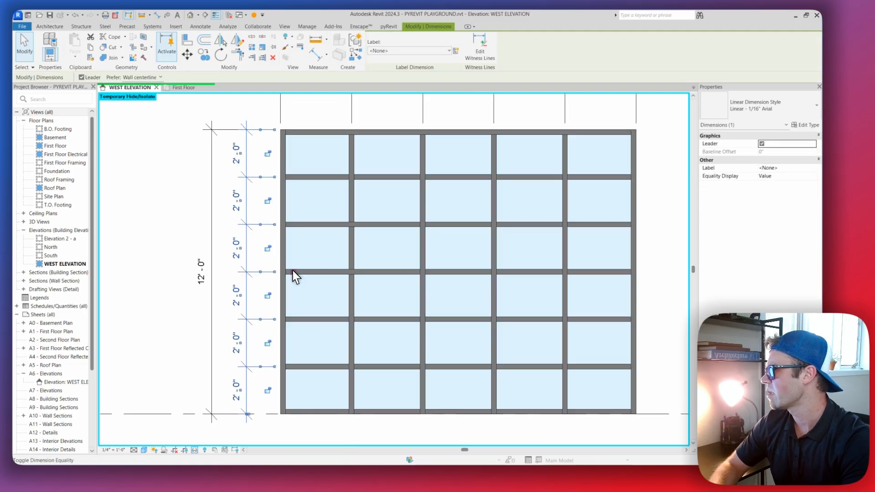
{"action": "left_click", "coordinate": [295, 271]}
{"action": "middle_click_drag", "start_coordinate": [297, 259], "coordinate": [296, 259]}
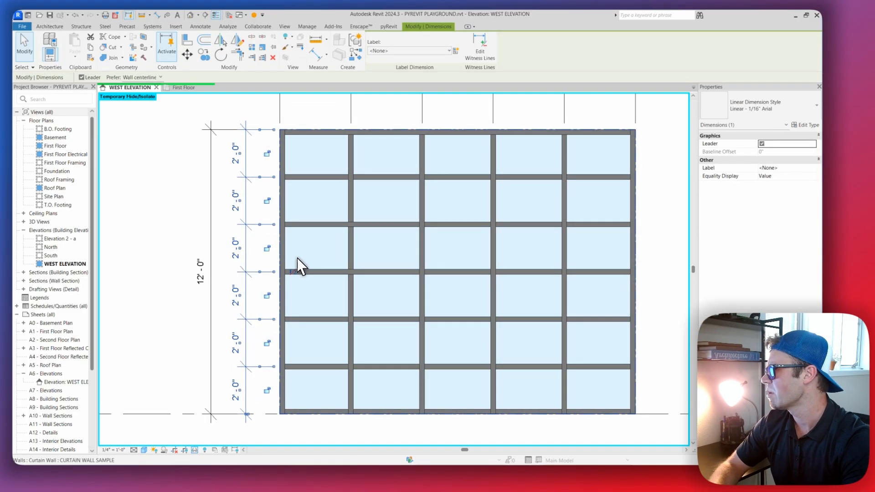
{"action": "key", "text": "Escape"}
{"action": "left_click", "coordinate": [275, 271]}
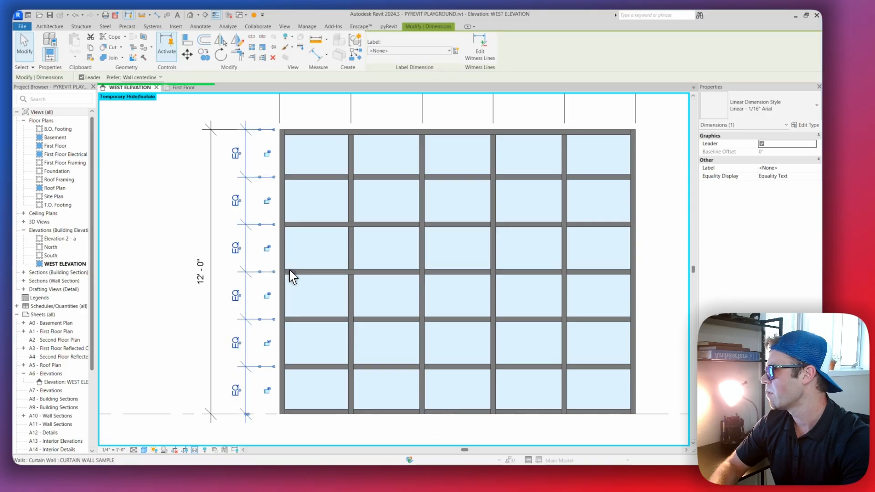
{"action": "scroll", "coordinate": [266, 228], "scroll_direction": "down", "scroll_amount": 1}
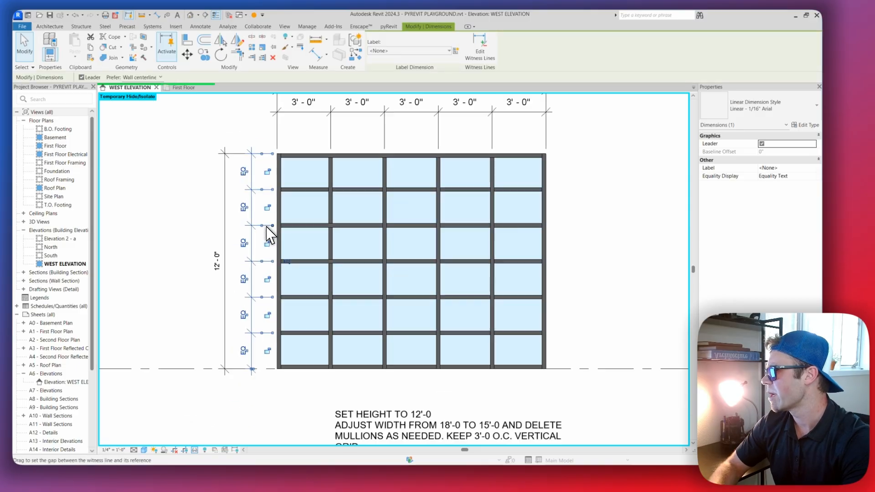
{"action": "key", "text": "Escape"}
{"action": "left_click", "coordinate": [251, 235]}
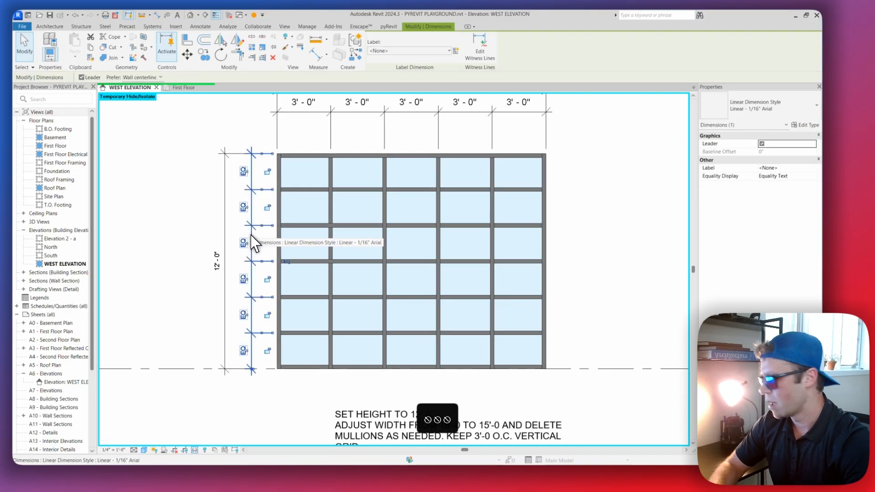
{"action": "key", "text": "Left"}
{"action": "key", "text": "Left"}
{"action": "key", "text": "Escape"}
Append "EQUAL HORIZONTAL GRIDS THROUGHOUT" as a new paragraph at the end of the practice scenario 2 instruction note
{"action": "scroll", "coordinate": [305, 257], "scroll_direction": "down", "scroll_amount": 2}
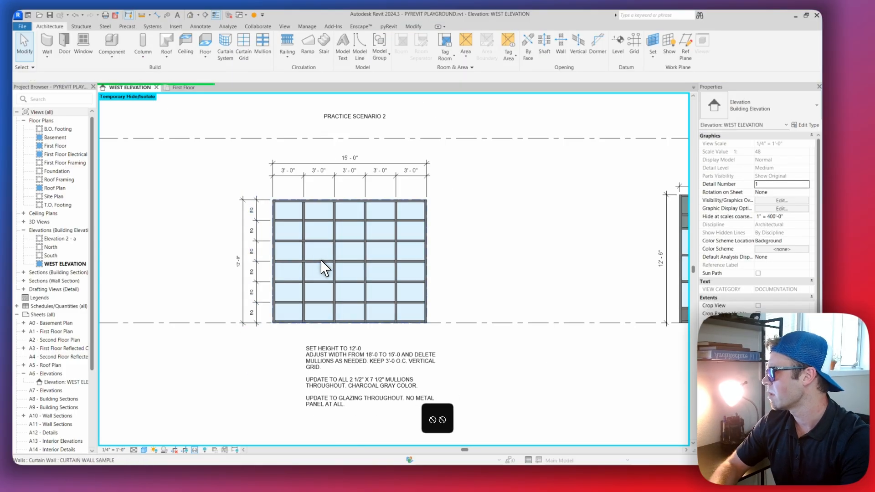
{"action": "scroll", "coordinate": [353, 292], "scroll_direction": "up", "scroll_amount": 2}
{"action": "middle_click_drag", "start_coordinate": [358, 310], "coordinate": [372, 291]}
{"action": "middle_click_drag", "start_coordinate": [266, 190], "coordinate": [262, 201]}
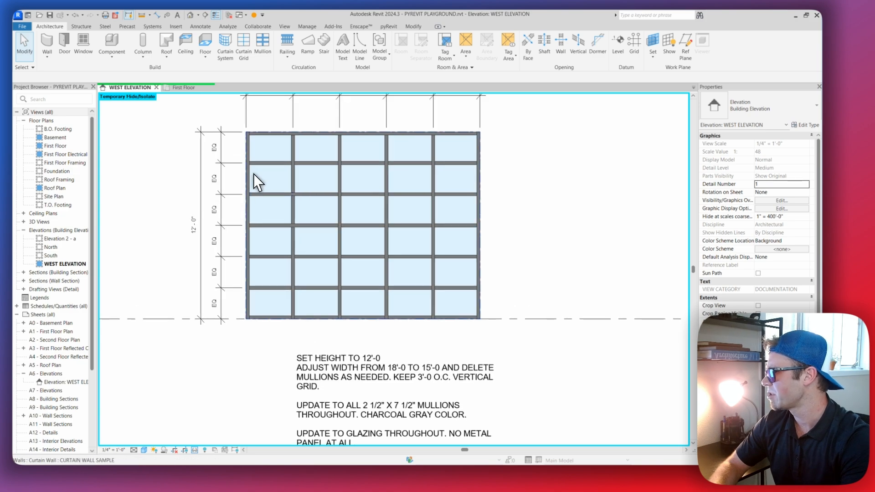
{"action": "mouse_move", "coordinate": [283, 242]}
{"action": "middle_mouse_down"}
{"action": "mouse_move", "coordinate": [265, 235]}
{"action": "mouse_move", "coordinate": [287, 232]}
{"action": "middle_mouse_up"}
{"action": "left_click", "coordinate": [345, 378]}
{"action": "middle_click_drag", "start_coordinate": [358, 385], "coordinate": [354, 362]}
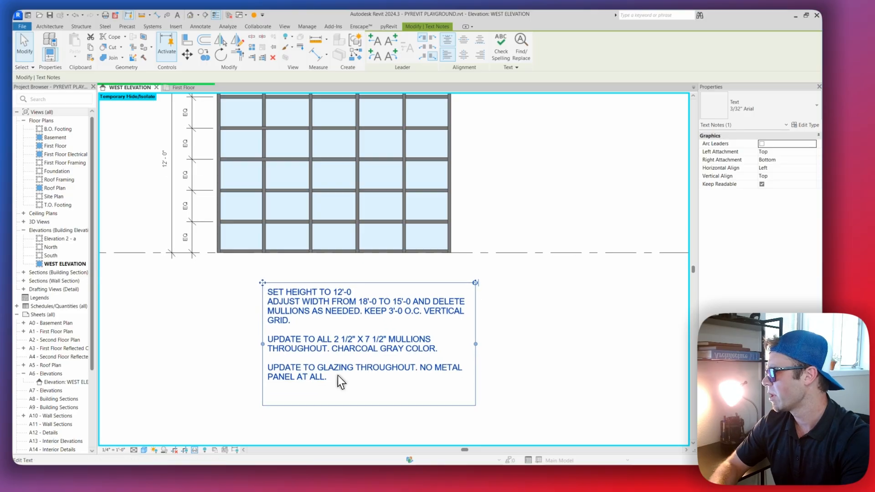
{"action": "left_click", "coordinate": [358, 388]}
{"action": "key", "text": "Return"}
{"action": "key", "text": "Return"}
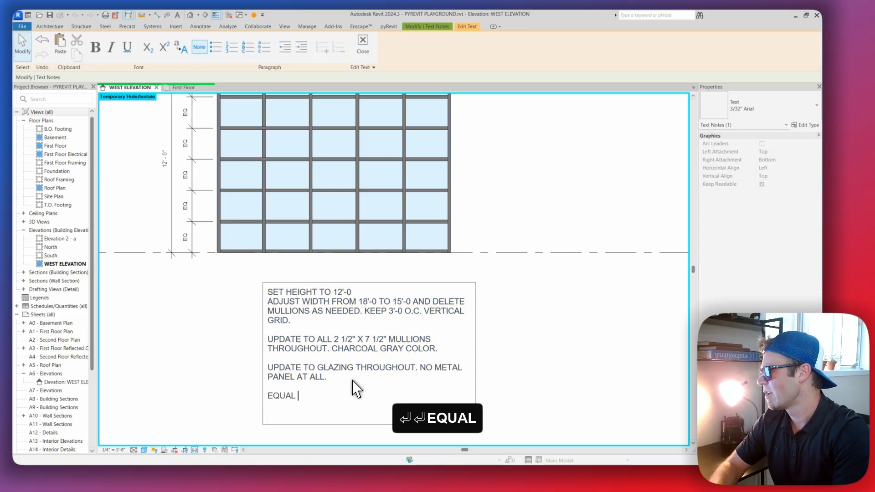
{"action": "type", "text": "EQUAL HORIZONTAL"}
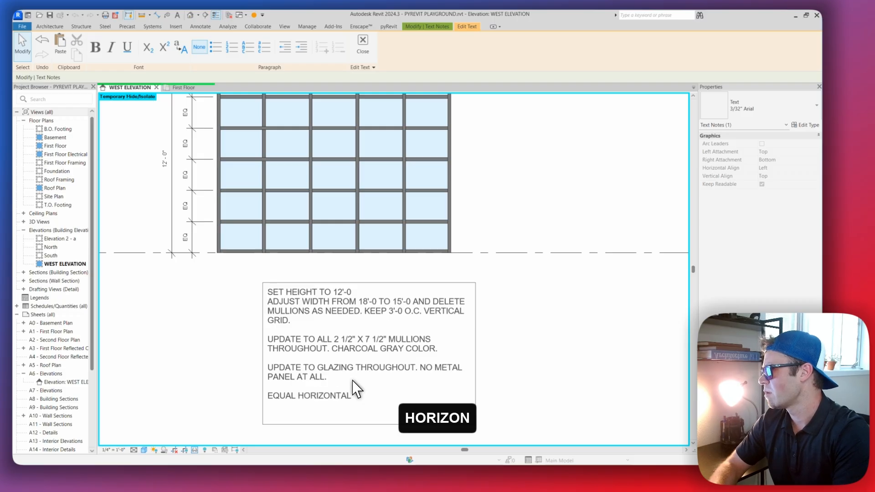
{"action": "type", "text": " GRIDS TH"}
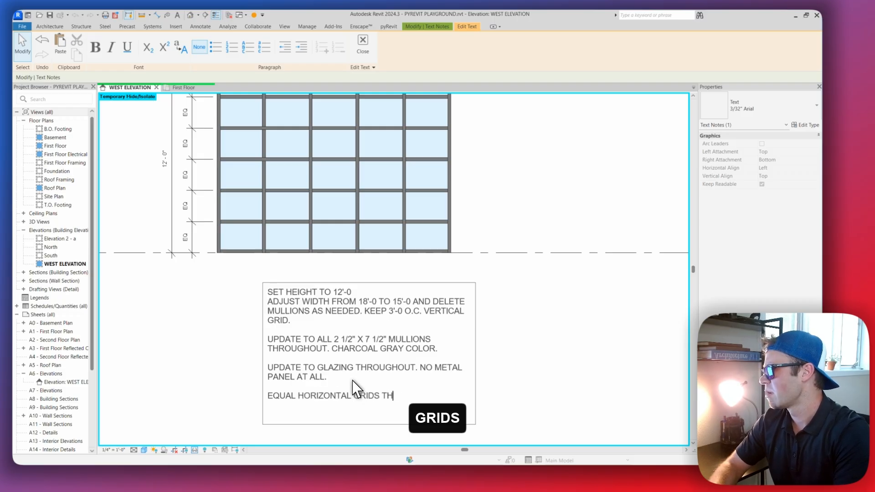
{"action": "type", "text": "ROUGHOUT."}
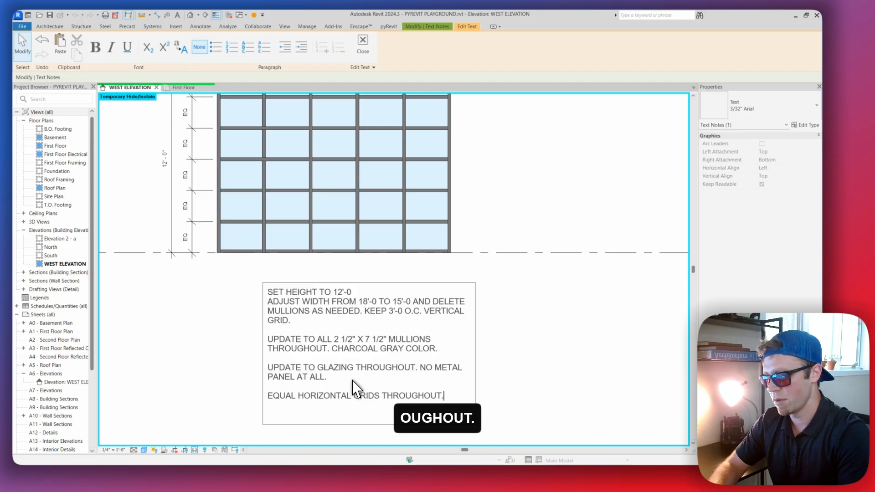
{"action": "left_click", "coordinate": [579, 313]}
{"action": "scroll", "coordinate": [475, 315], "scroll_direction": "down", "scroll_amount": 3}
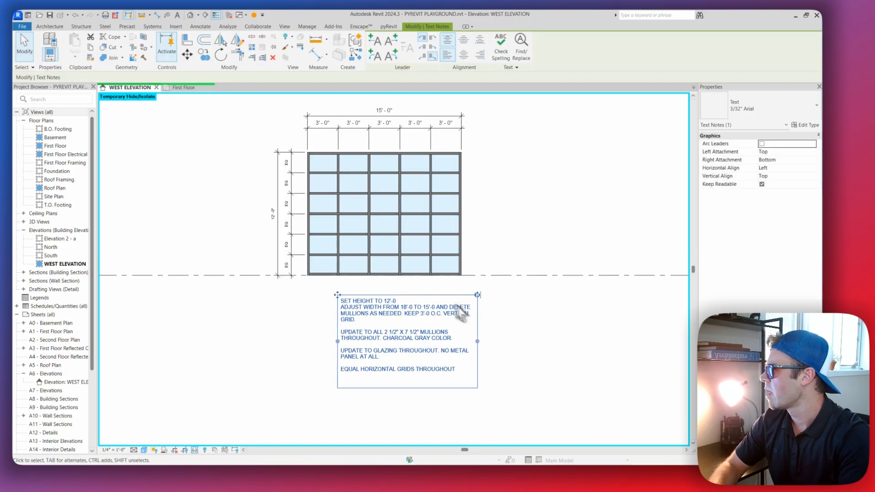
{"action": "scroll", "coordinate": [360, 264], "scroll_direction": "up", "scroll_amount": 2}
{"action": "middle_click_drag", "start_coordinate": [365, 279], "coordinate": [362, 299]}
{"action": "key", "text": "Escape"}
{"action": "key", "text": "Escape"}
{"action": "key", "text": "Escape"}
Review the finished scenario 2 curtain wall, and examine the practice scenario 3 curtain wall and its instruction note
{"action": "middle_click_drag", "start_coordinate": [362, 215], "coordinate": [417, 236]}
{"action": "scroll", "coordinate": [417, 236], "scroll_direction": "up", "scroll_amount": 1}
{"action": "scroll", "coordinate": [420, 239], "scroll_direction": "down", "scroll_amount": 4}
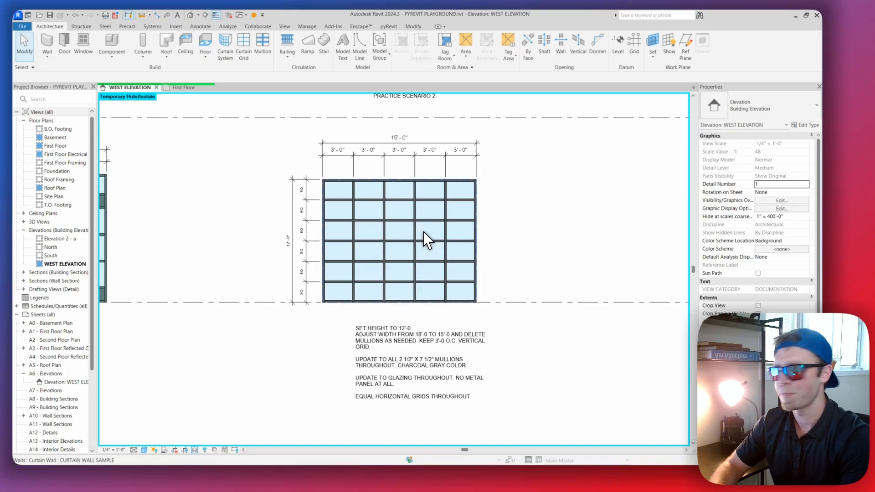
{"action": "scroll", "coordinate": [423, 231], "scroll_direction": "up", "scroll_amount": 5}
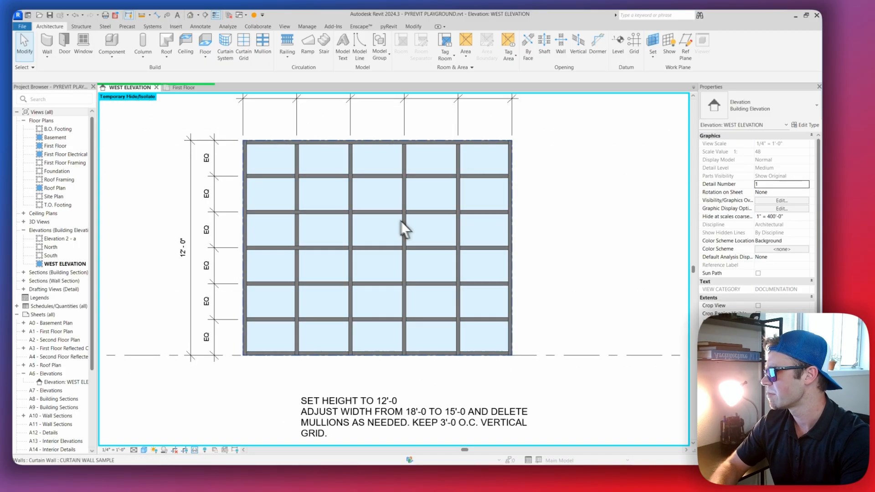
{"action": "middle_click_drag", "start_coordinate": [301, 211], "coordinate": [303, 238]}
{"action": "middle_click_drag", "start_coordinate": [438, 232], "coordinate": [420, 220]}
{"action": "scroll", "coordinate": [442, 238], "scroll_direction": "down", "scroll_amount": 5}
{"action": "middle_click_drag", "start_coordinate": [488, 237], "coordinate": [358, 230]}
{"action": "middle_click_drag", "start_coordinate": [416, 237], "coordinate": [321, 237]}
{"action": "middle_click_drag", "start_coordinate": [439, 228], "coordinate": [420, 235]}
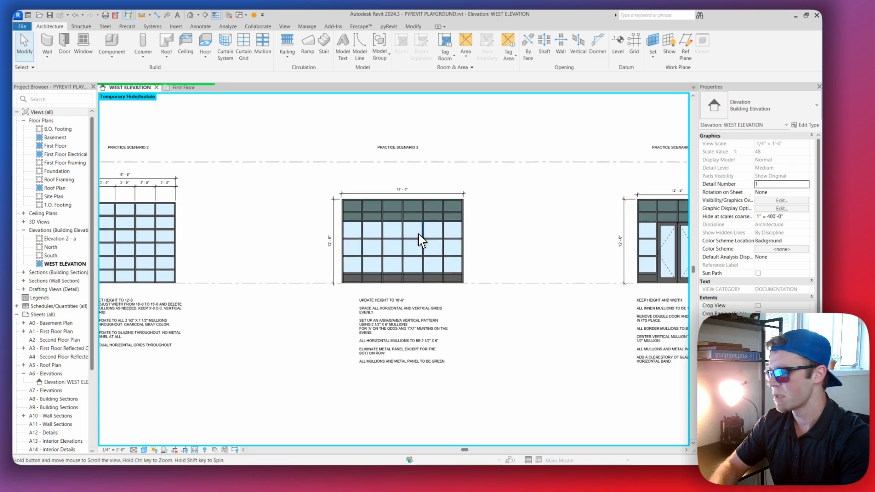